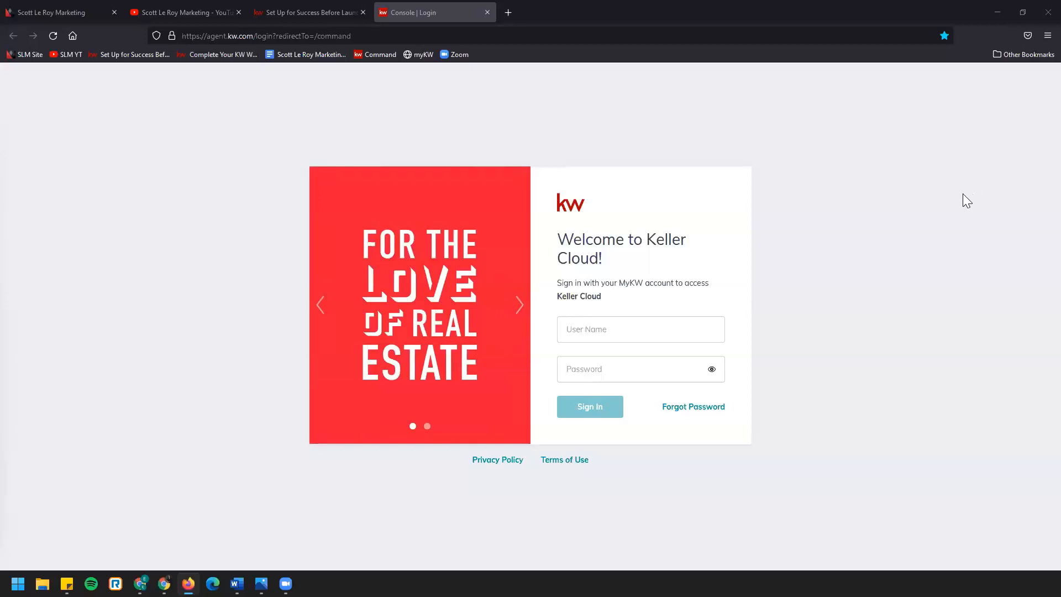
pyautogui.click(231, 36)
pyautogui.moveTo(206, 36); pyautogui.dragTo(253, 37)
pyautogui.click(243, 372)
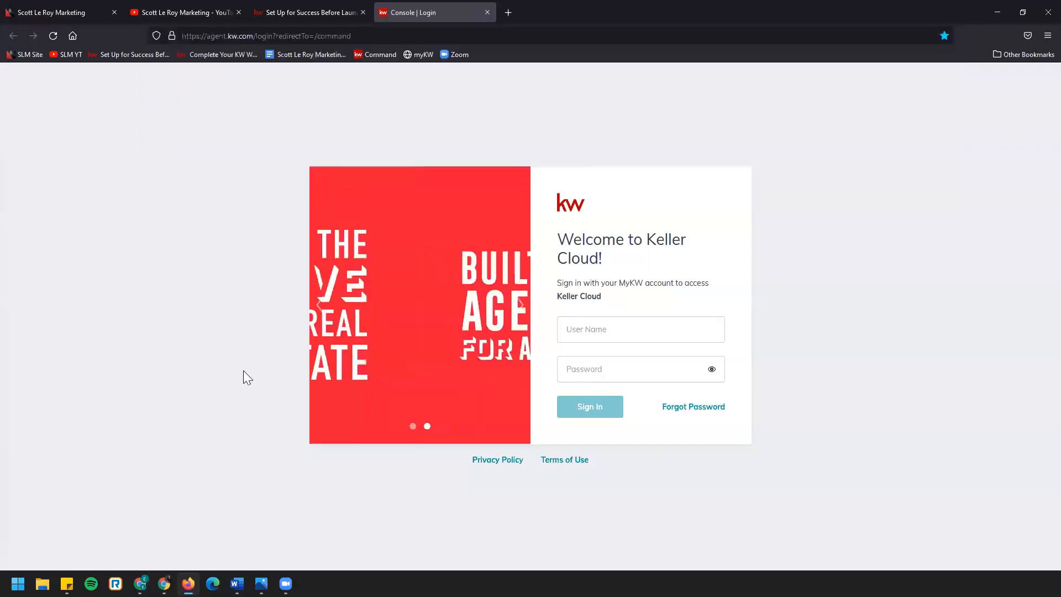
# Sign in to Keller Cloud with the account's user name and password
pyautogui.click(606, 337)
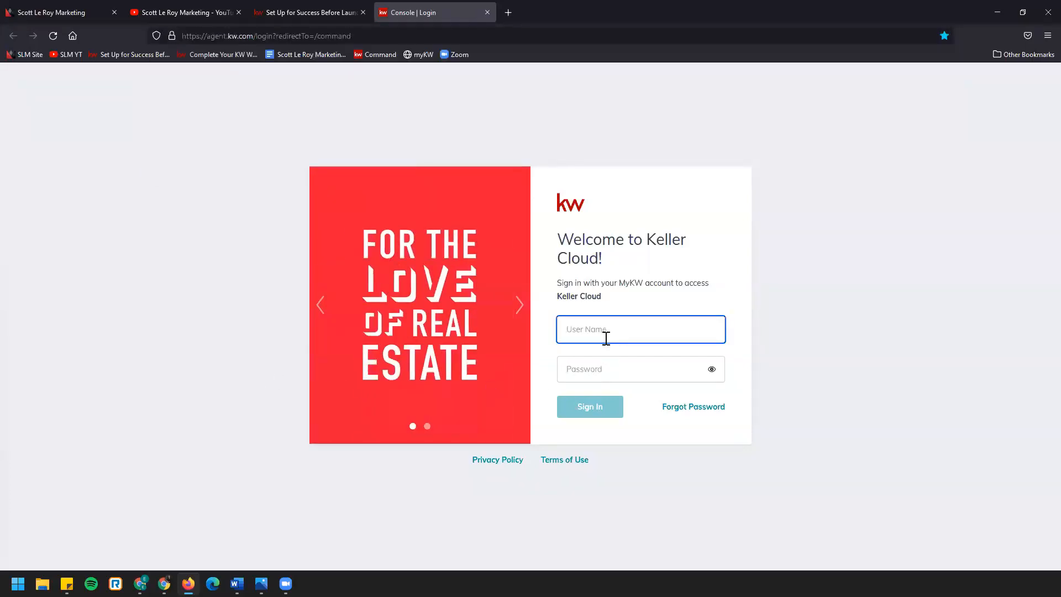
pyautogui.press('Tab')
pyautogui.write('••••••••')
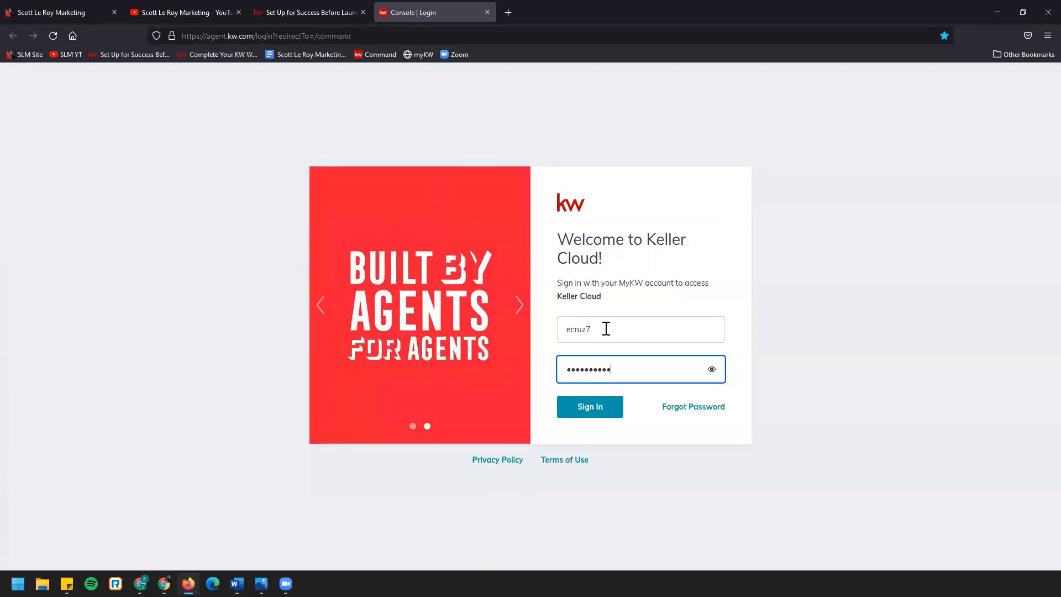
pyautogui.click(609, 416)
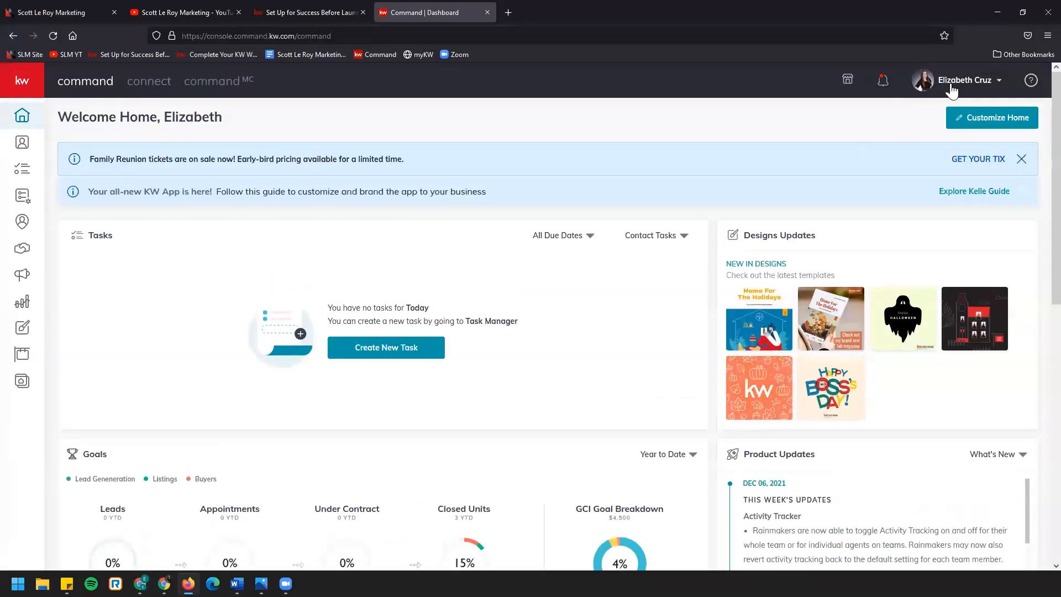
# Open the Settings page of the signed-in Command account
pyautogui.click(951, 89)
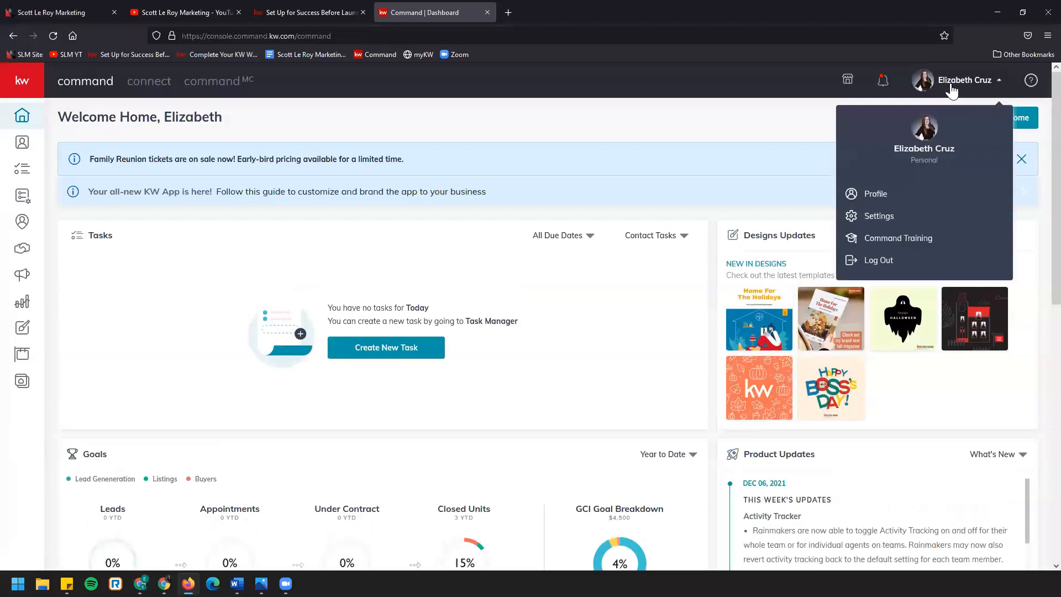
pyautogui.click(940, 220)
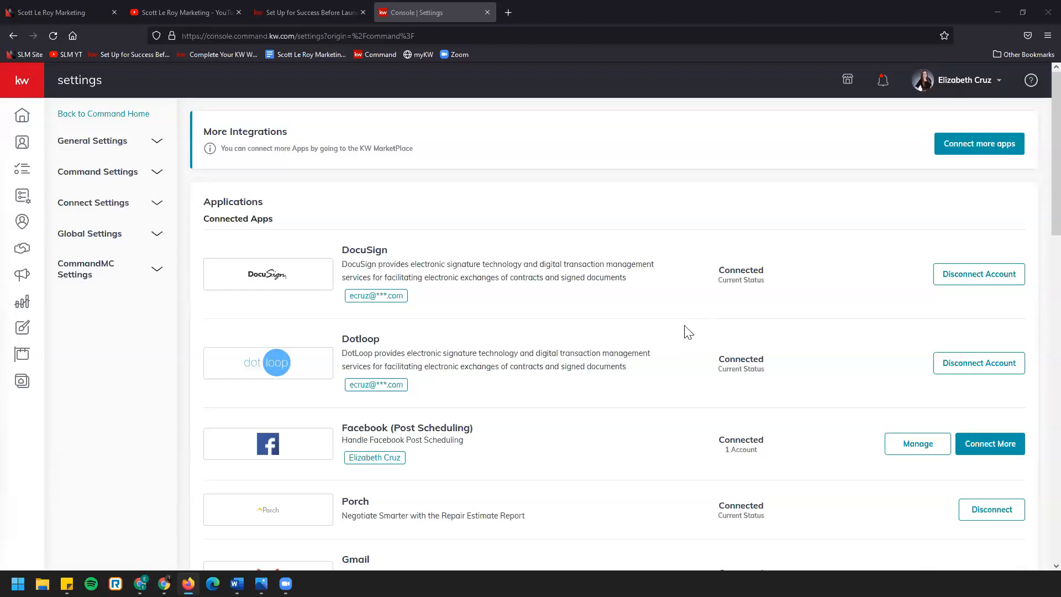
# Switch to the KW Answers article on preparing a Facebook Ad Campaign and read the Facebook Business Page requirement in point 1
pyautogui.click(276, 14)
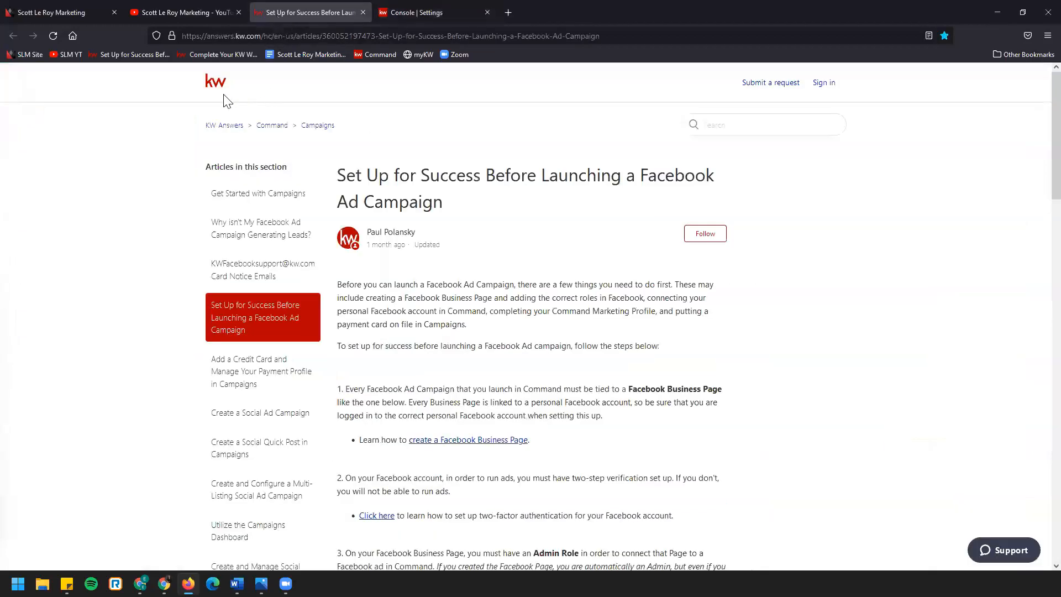
pyautogui.click(358, 36)
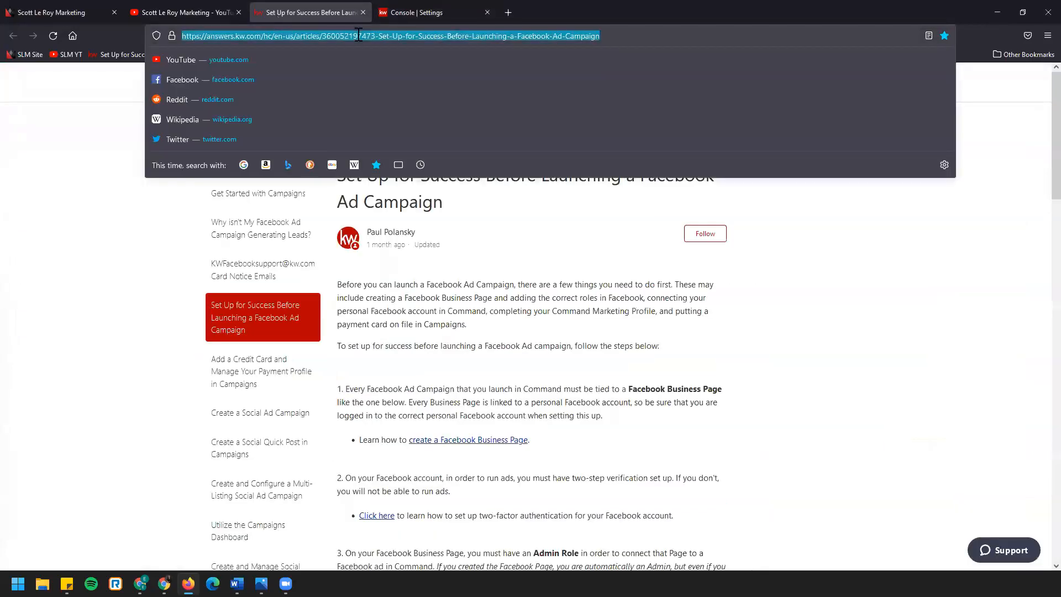
pyautogui.click(766, 362)
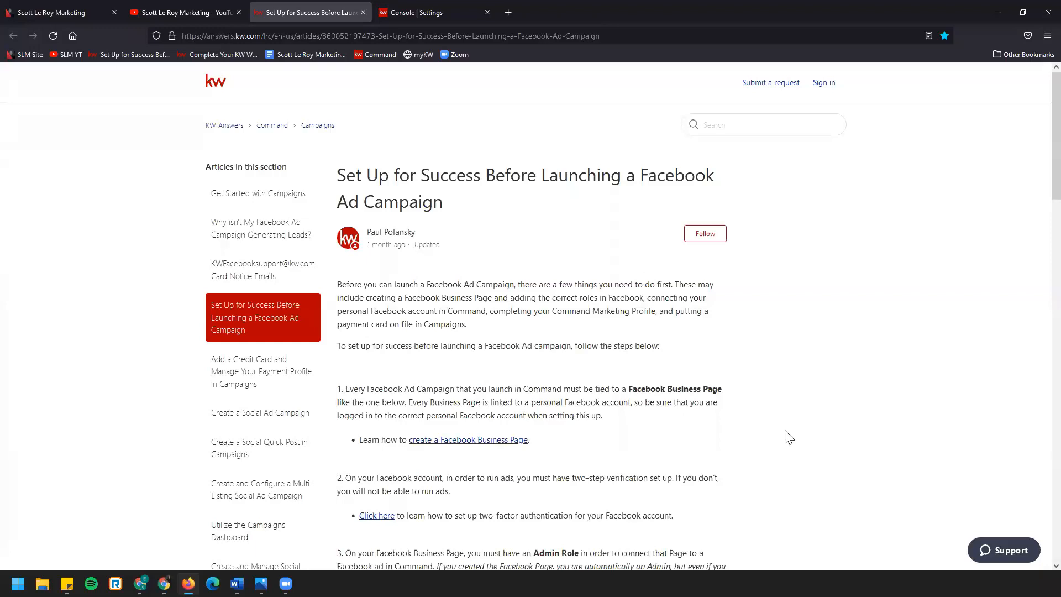
pyautogui.scroll(-3, 787, 437)
pyautogui.moveTo(343, 220); pyautogui.dragTo(608, 284)
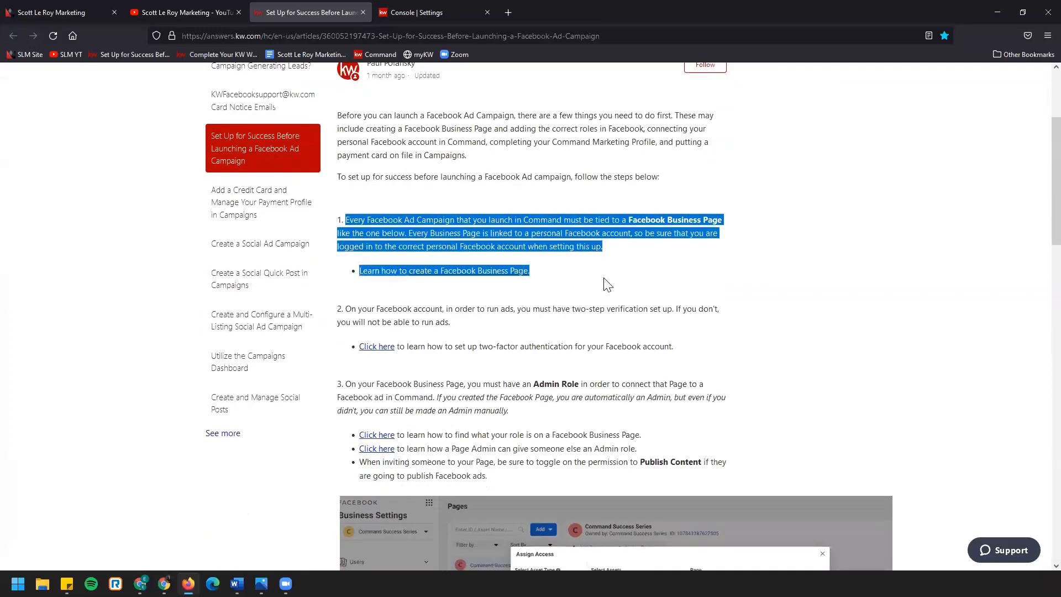
pyautogui.click(732, 275)
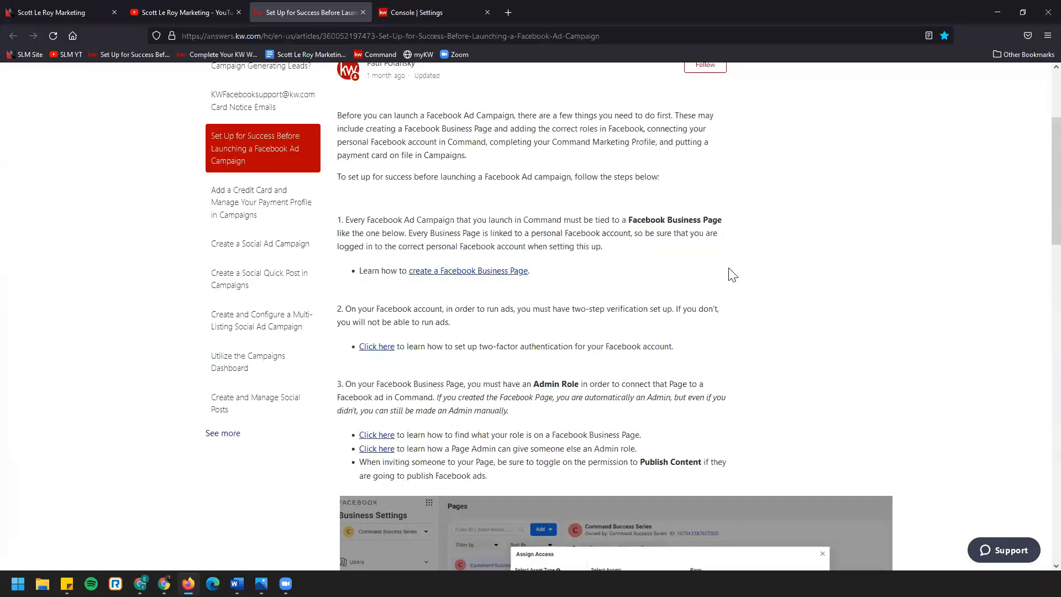
# Read points 2 and 3 of the article, on two-step verification and the Admin Role for the Business Page
pyautogui.scroll(-2, 733, 274)
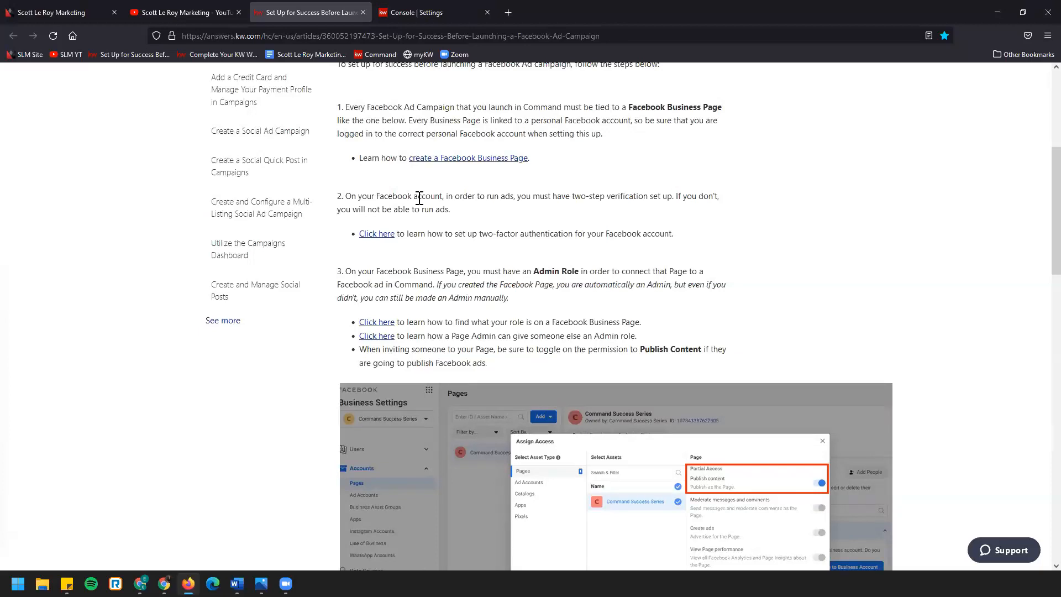
pyautogui.moveTo(376, 197); pyautogui.dragTo(698, 209)
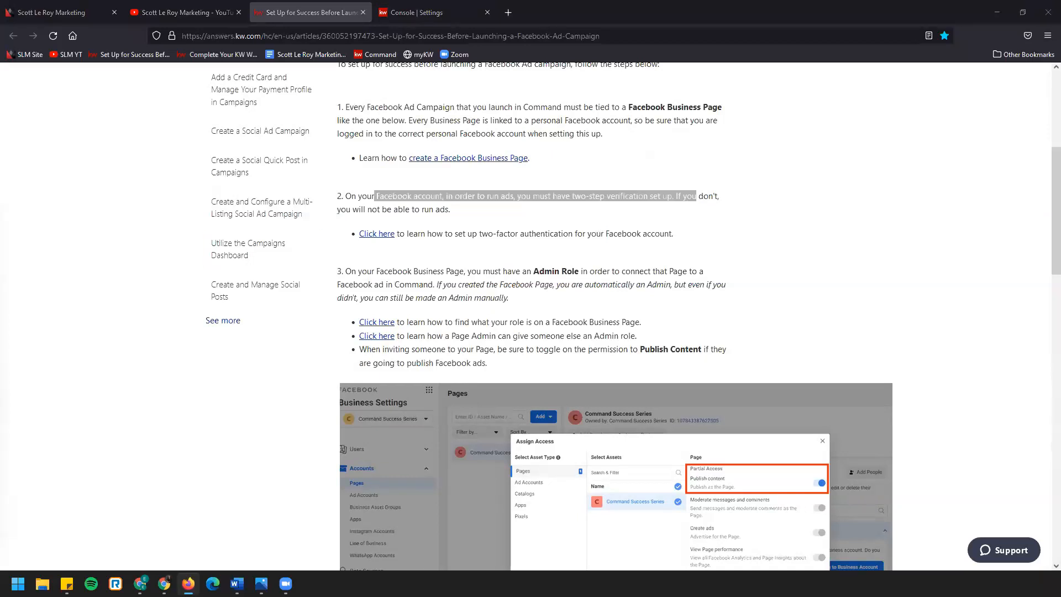
pyautogui.click(642, 236)
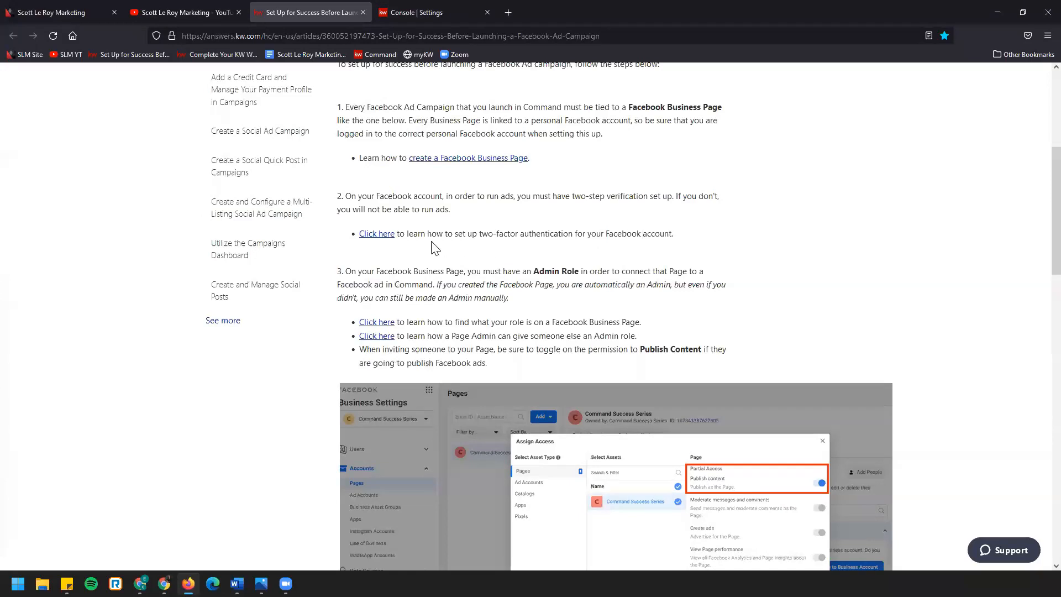
pyautogui.scroll(-1, 502, 256)
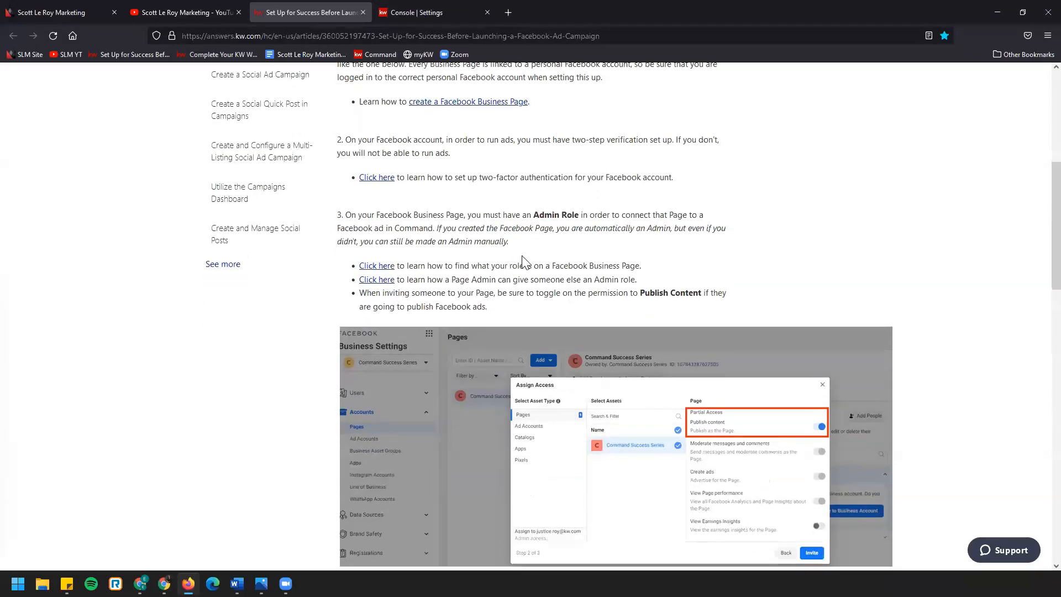
pyautogui.moveTo(385, 215); pyautogui.dragTo(627, 215)
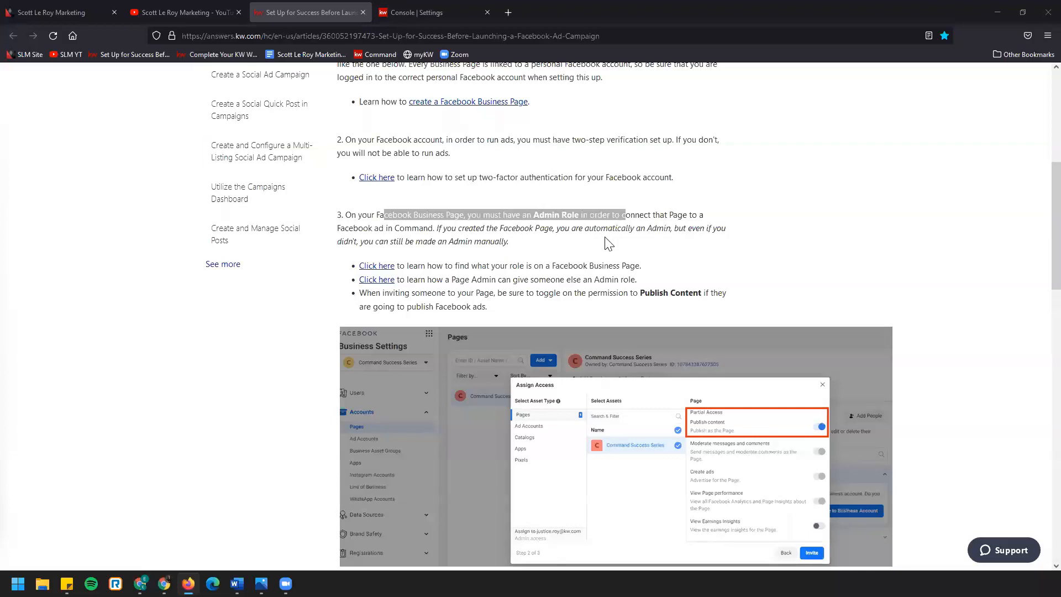
pyautogui.click(528, 245)
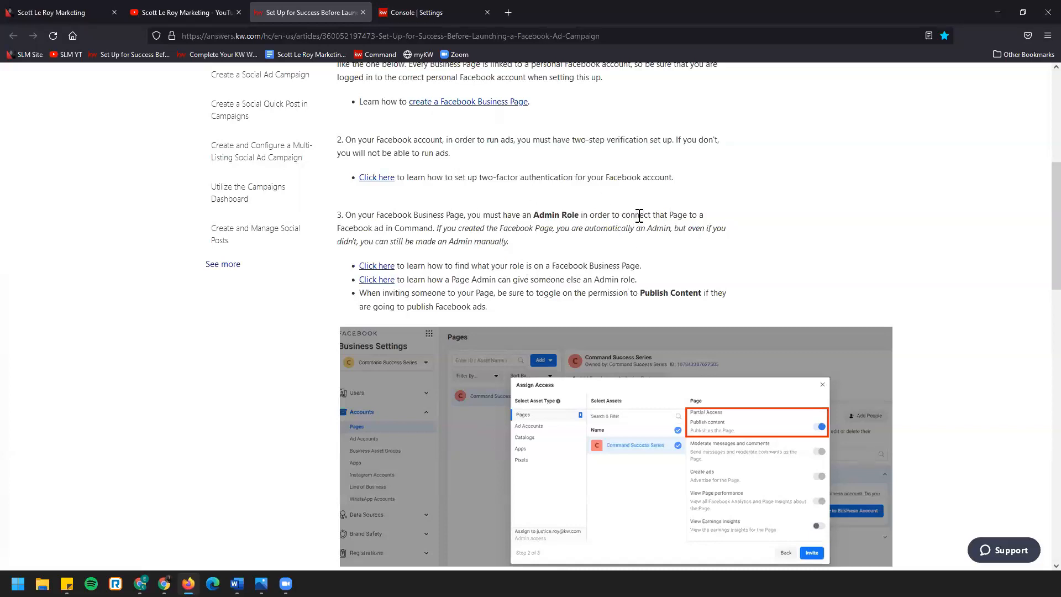
# Read points 4 to 8 of the article, from Facebook Business Manager to campaign payment, and close the article
pyautogui.scroll(-7, 552, 215)
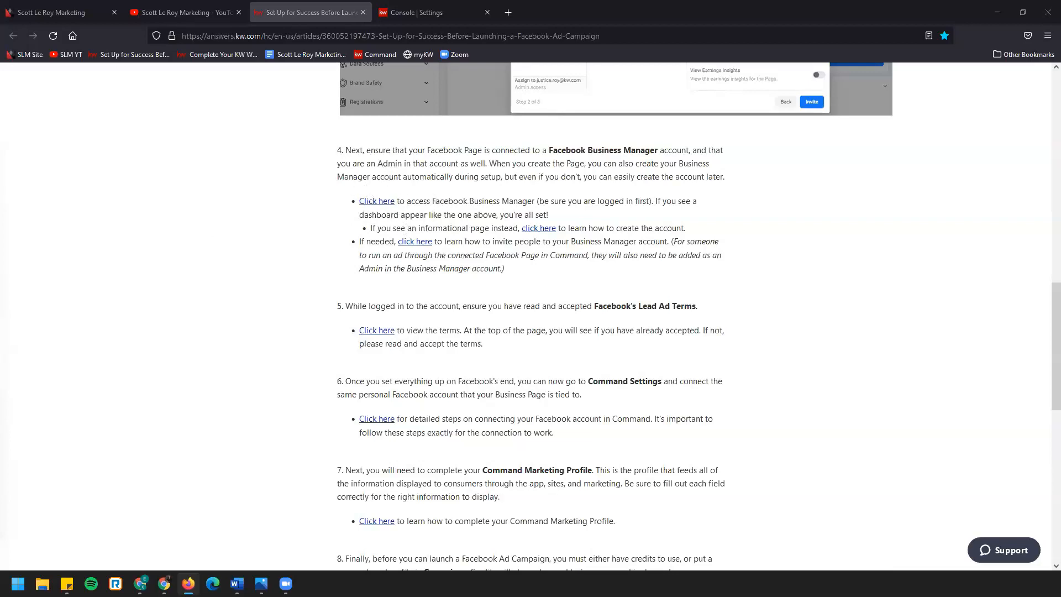
pyautogui.moveTo(535, 202); pyautogui.dragTo(655, 202)
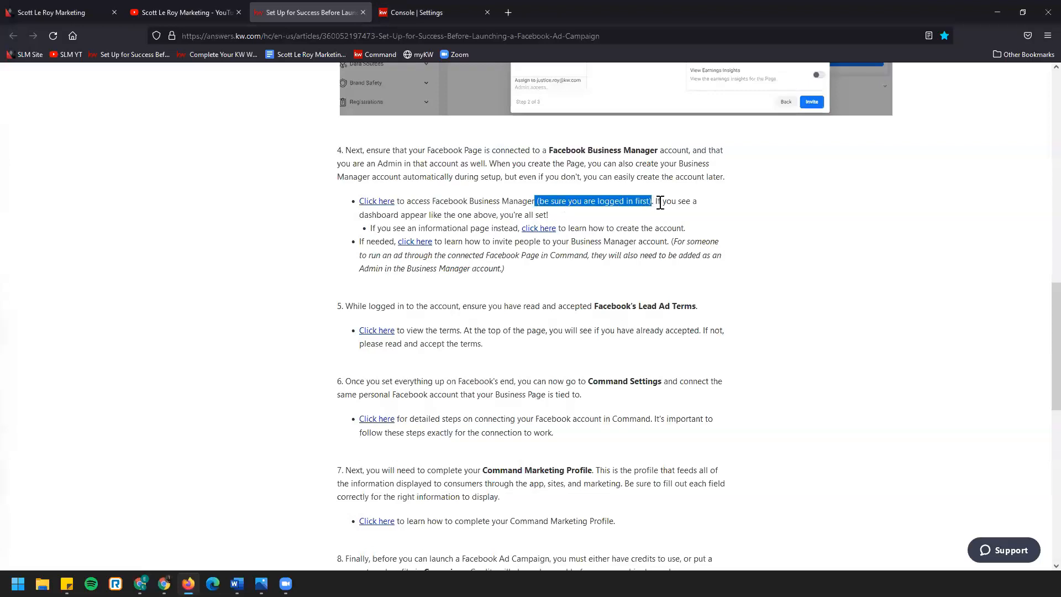
pyautogui.scroll(-2, 670, 227)
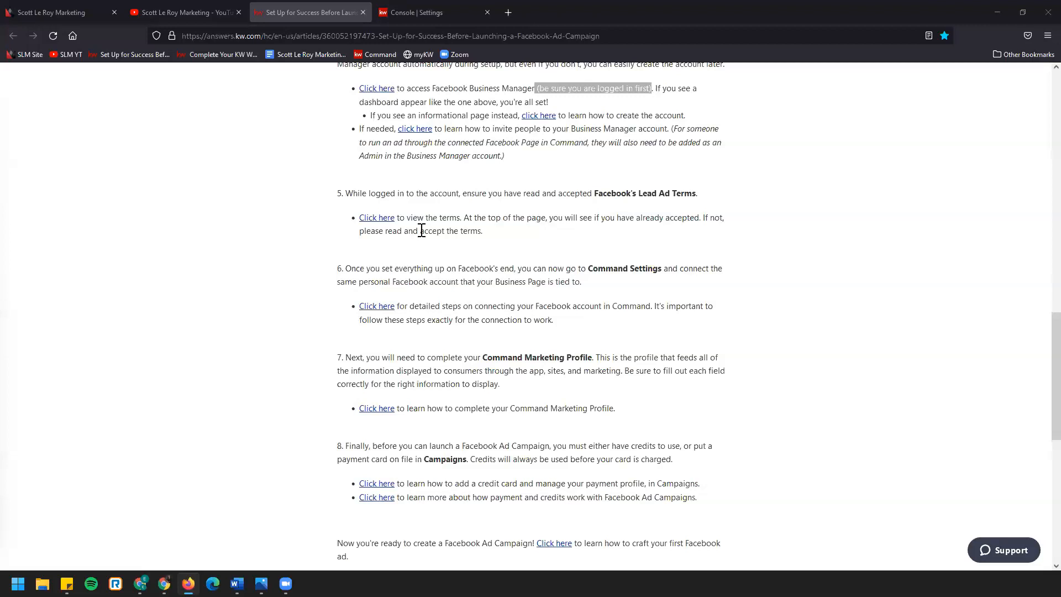
pyautogui.scroll(-1, 422, 229)
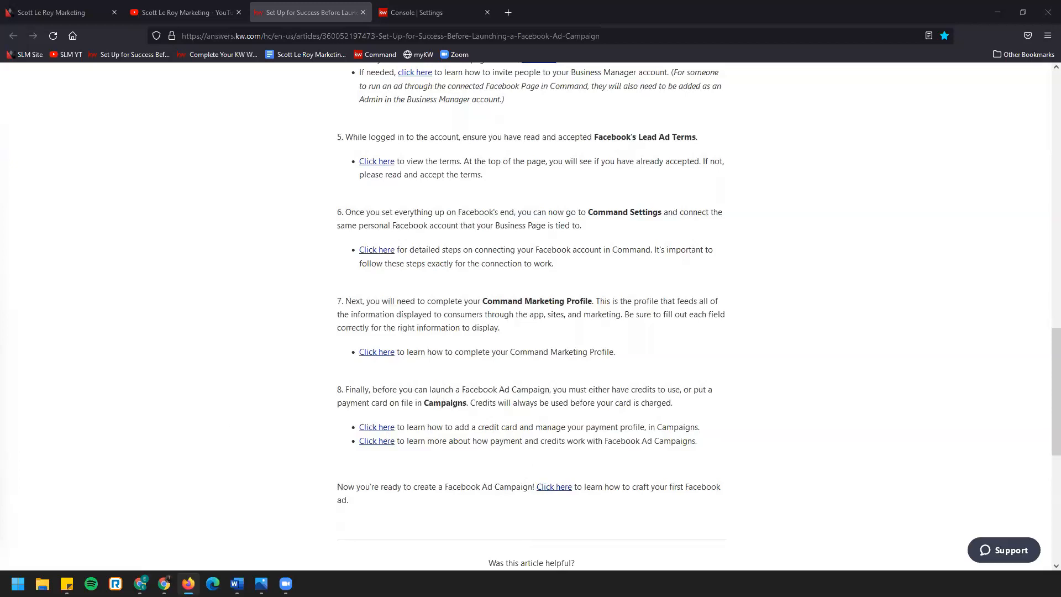
pyautogui.click(363, 13)
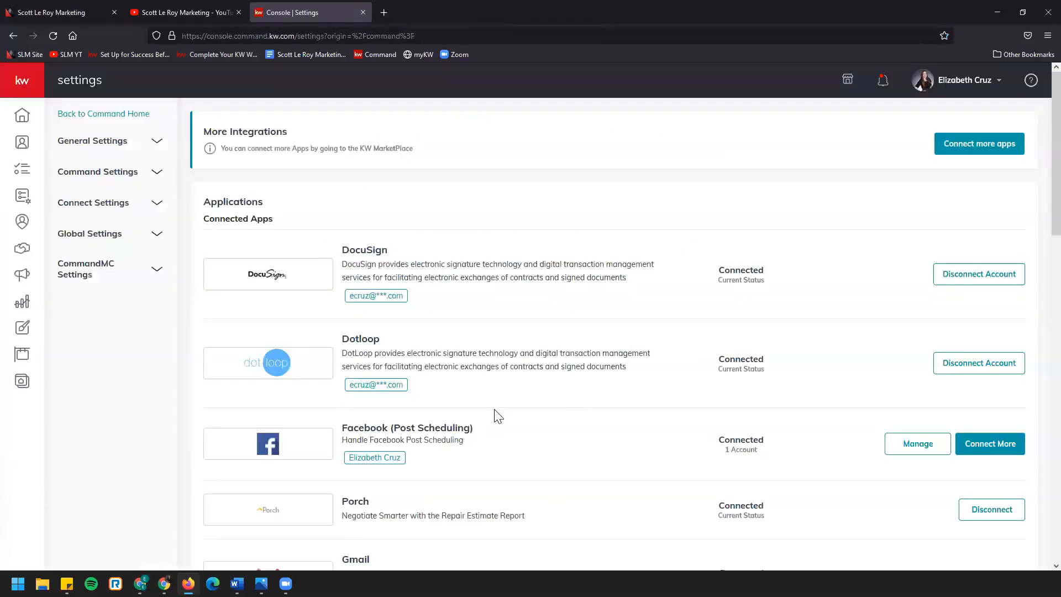
# Look at the account menu's entries, close the menu and return to the start of the Connected Apps list
pyautogui.click(950, 84)
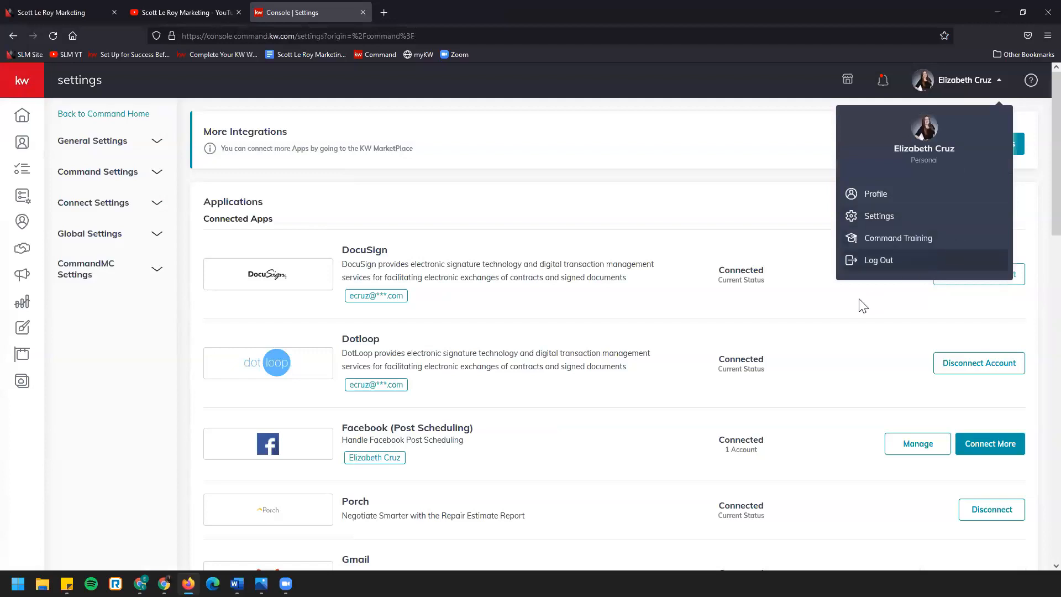
pyautogui.scroll(-4, 633, 299)
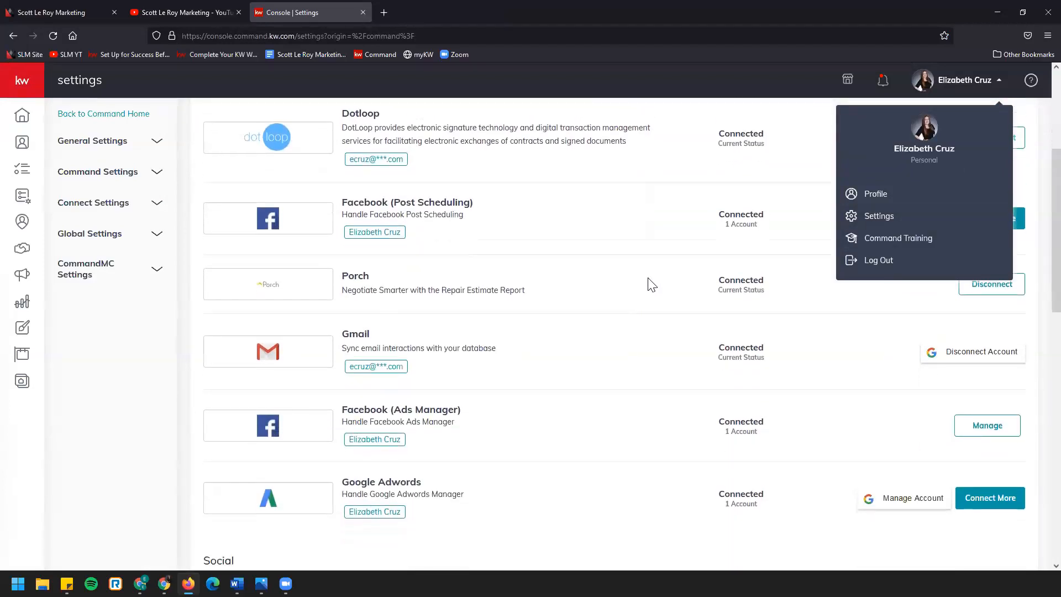
pyautogui.click(631, 249)
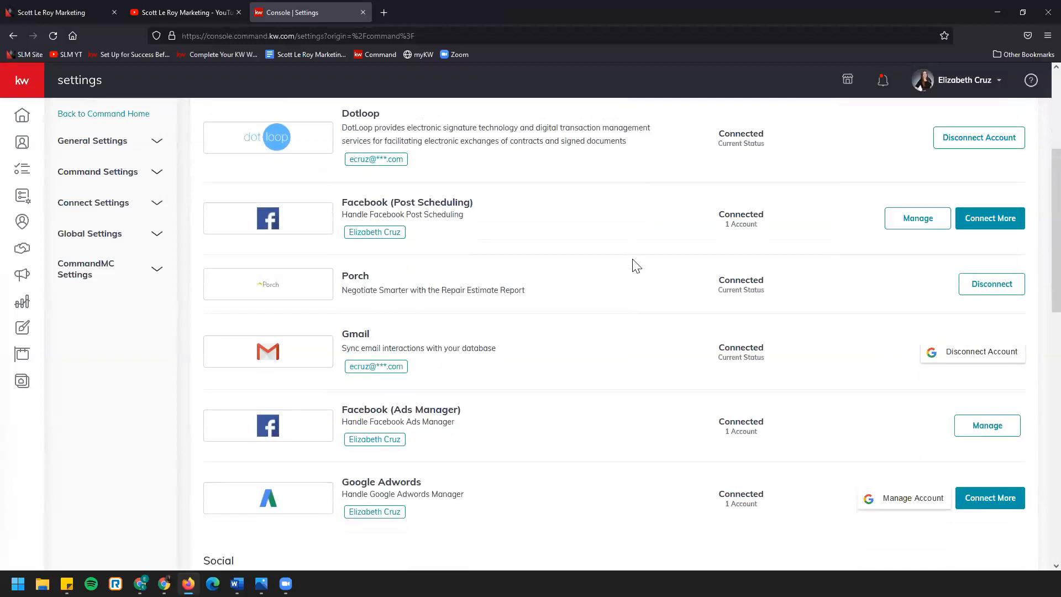
pyautogui.scroll(1, 636, 288)
pyautogui.scroll(4, 634, 288)
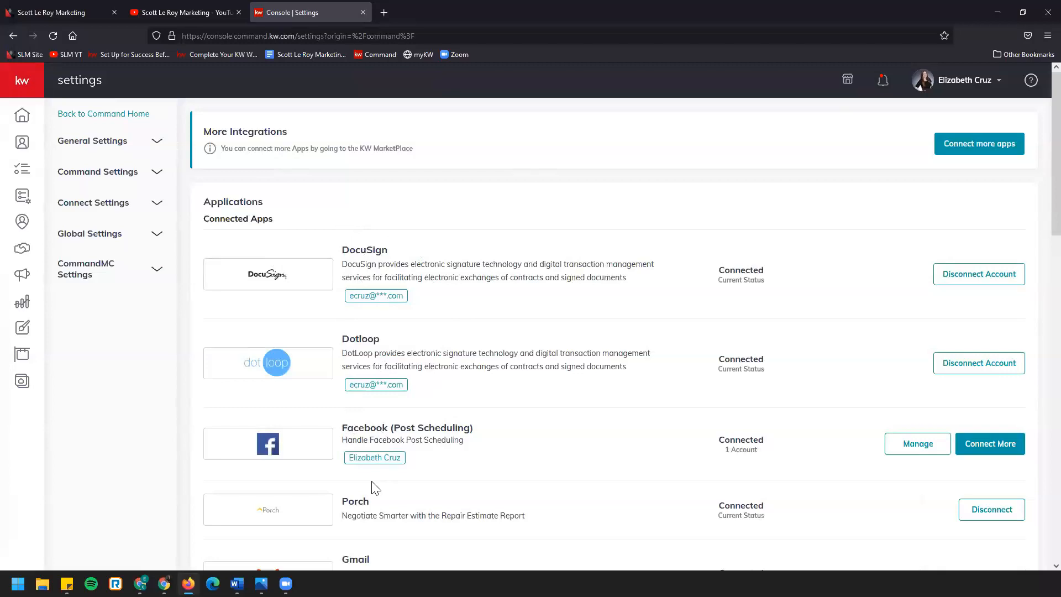
# Look through the Applications settings for the Facebook integrations among the connected and unconnected apps
pyautogui.scroll(-4, 374, 487)
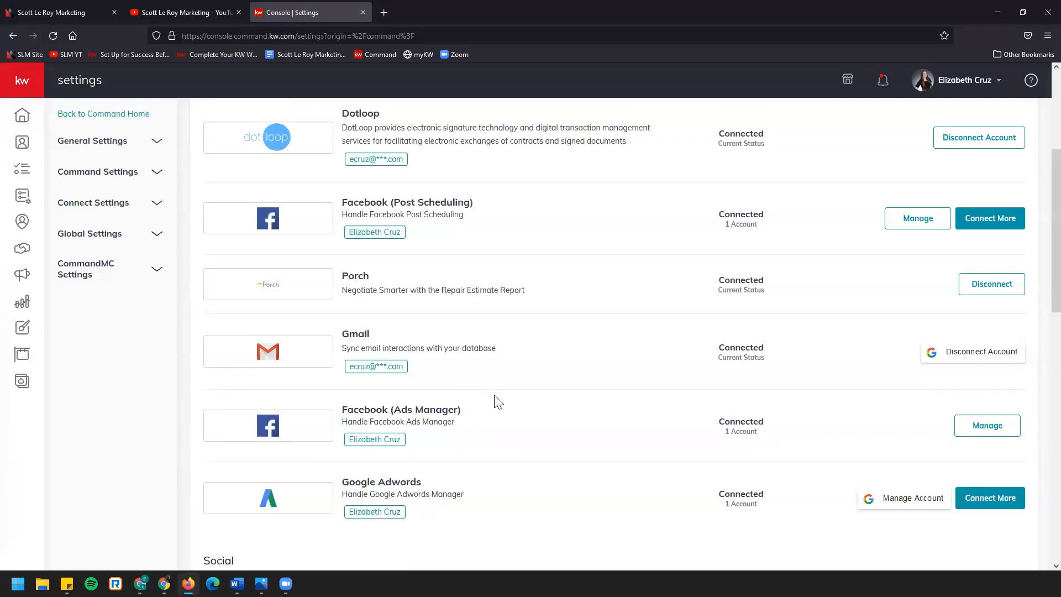
pyautogui.scroll(-10, 498, 402)
pyautogui.scroll(3, 502, 407)
pyautogui.scroll(-1, 505, 410)
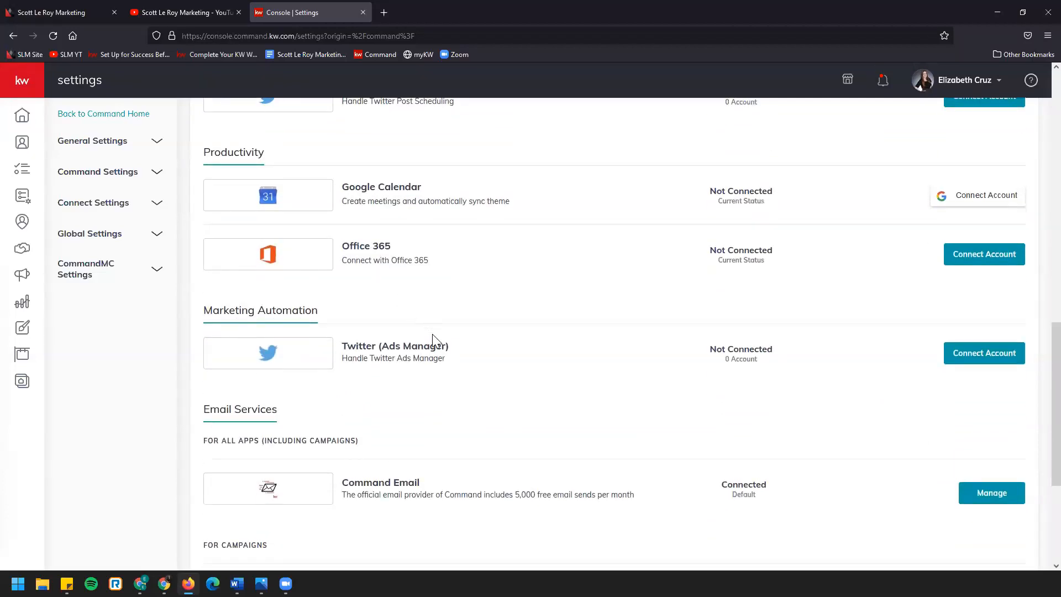
pyautogui.scroll(3, 437, 340)
pyautogui.scroll(-2, 438, 343)
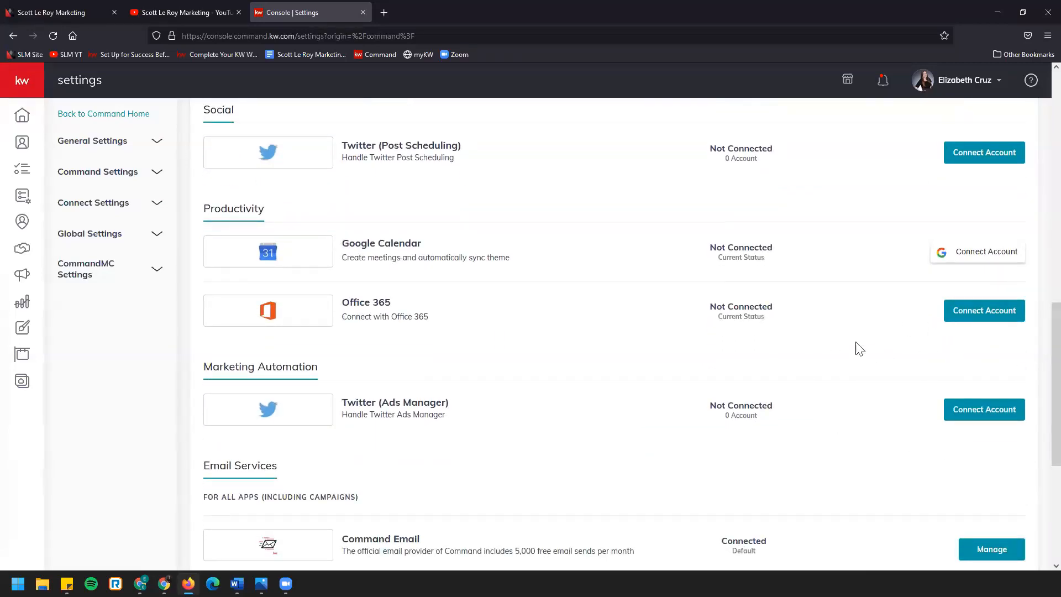
pyautogui.scroll(7, 694, 402)
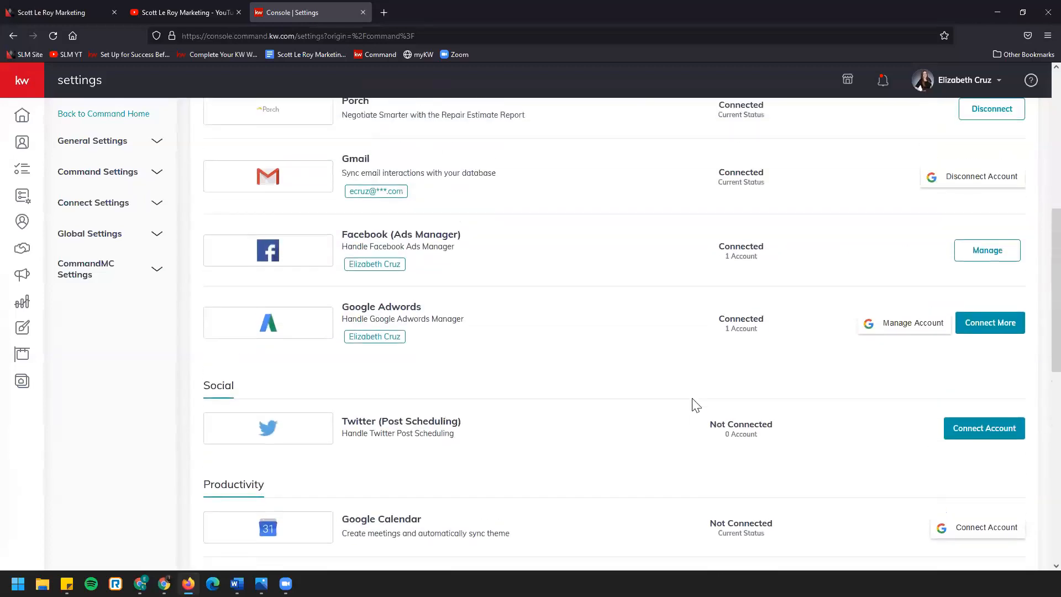
pyautogui.scroll(1, 695, 405)
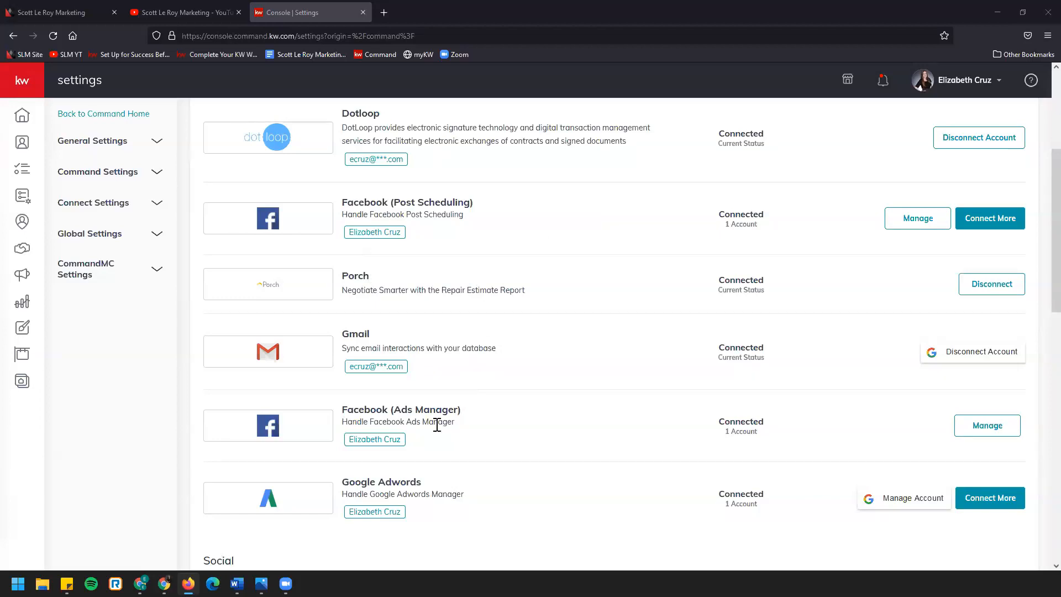
# Highlight the Facebook (Ads Manager) entry, view the example image Sponsored Ad.png in Photos, and return to the Command settings
pyautogui.moveTo(341, 410); pyautogui.dragTo(485, 417)
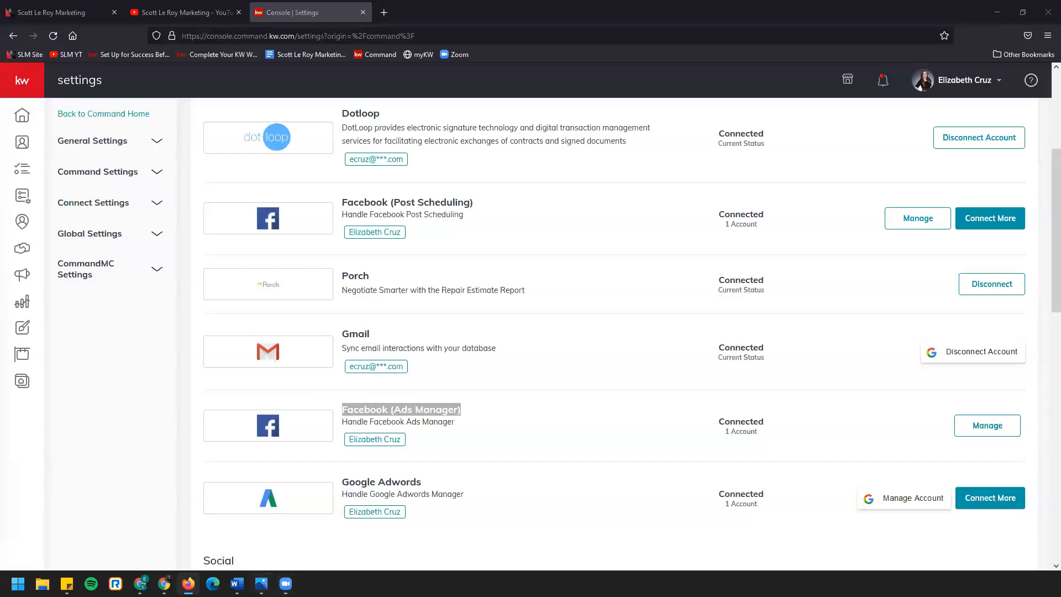
pyautogui.click(261, 583)
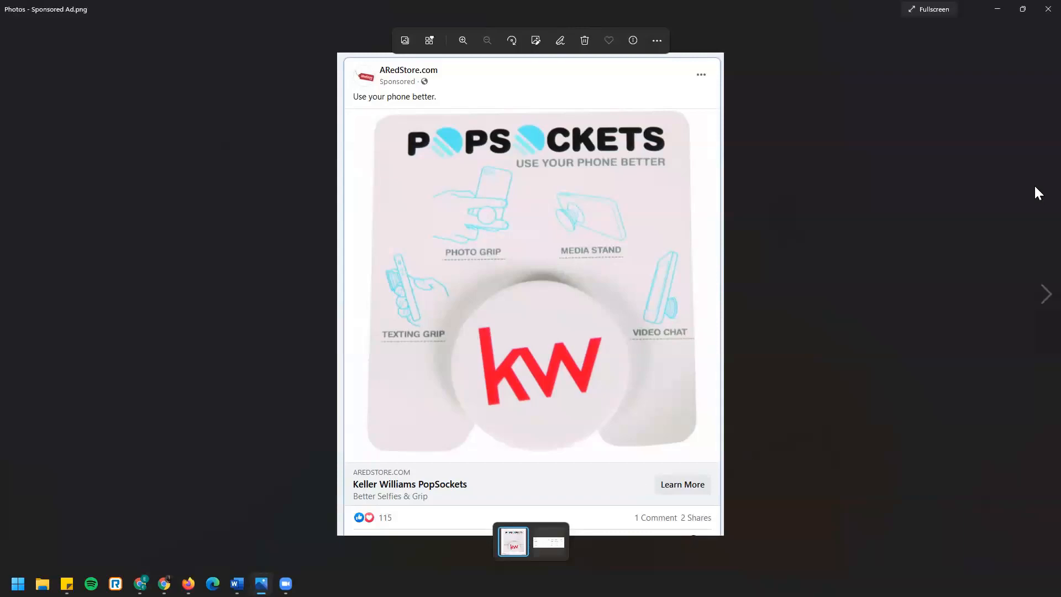
pyautogui.click(1042, 10)
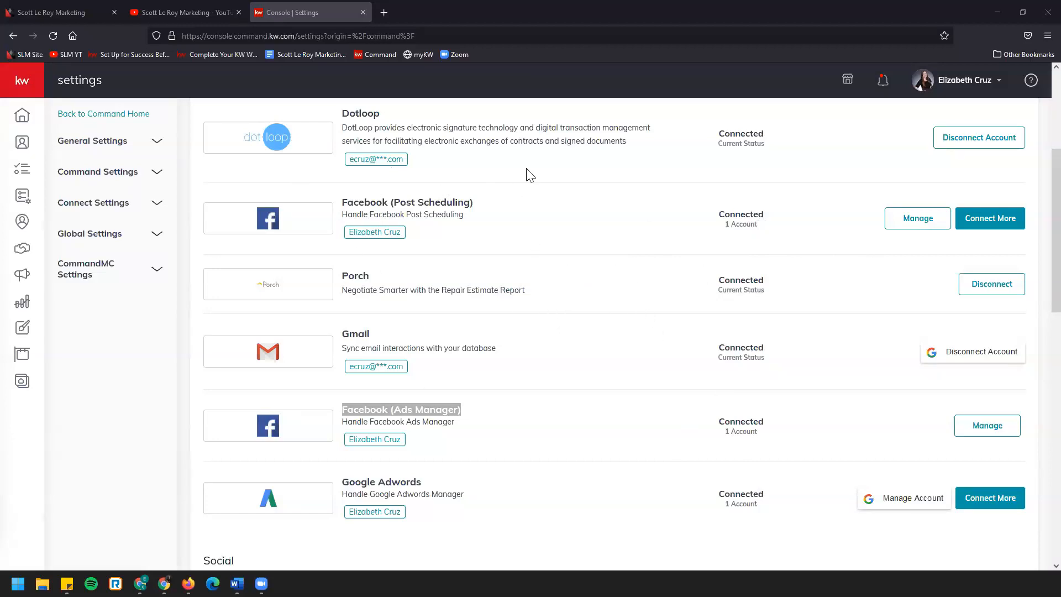
pyautogui.click(438, 423)
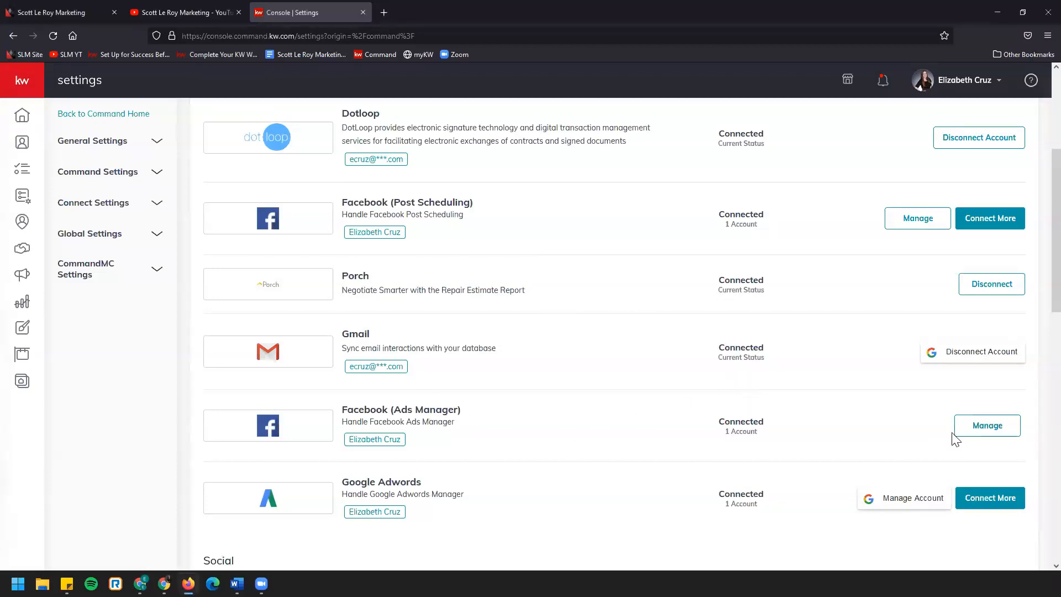
# Highlight the connected account and the connection status of the Facebook (Ads Manager) entry
pyautogui.moveTo(349, 440); pyautogui.dragTo(414, 453)
pyautogui.click(405, 452)
pyautogui.moveTo(692, 421); pyautogui.dragTo(802, 440)
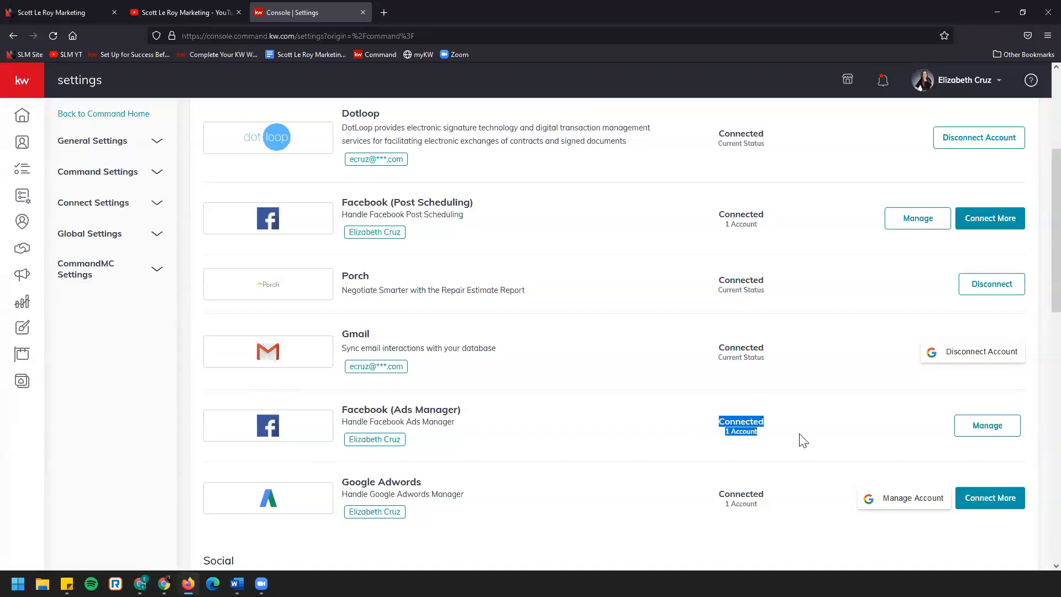
pyautogui.click(961, 406)
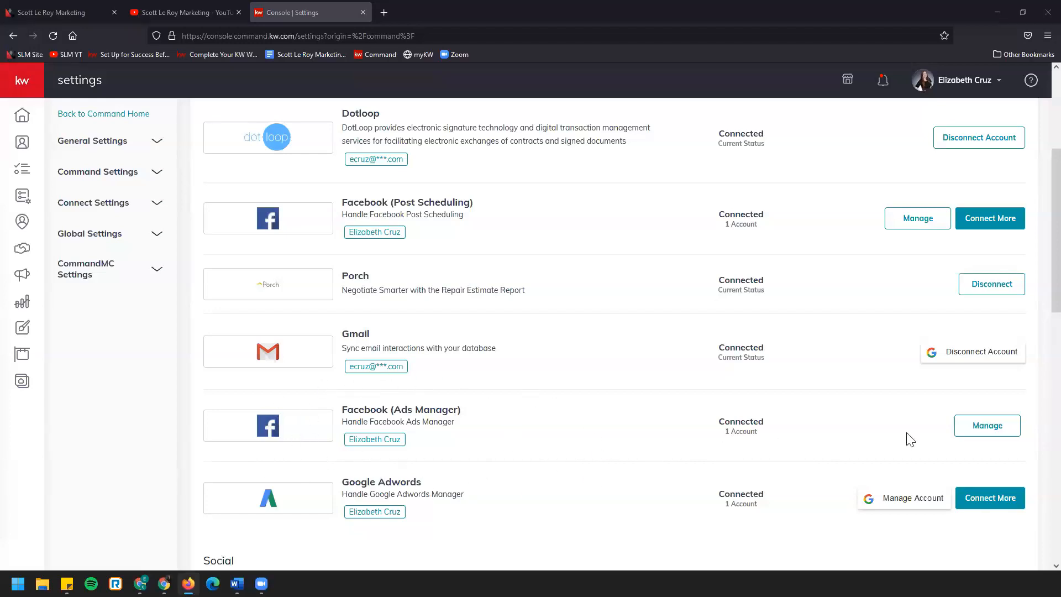
# Open the account management for Facebook (Ads Manager), expand the connected account to view its linked page, and finish
pyautogui.click(975, 429)
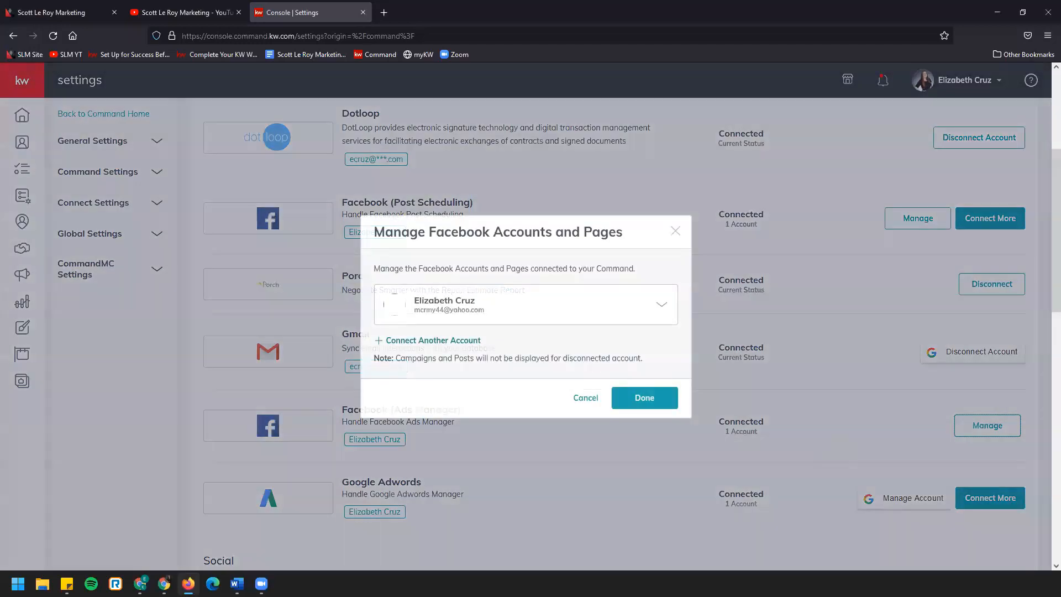
pyautogui.click(665, 306)
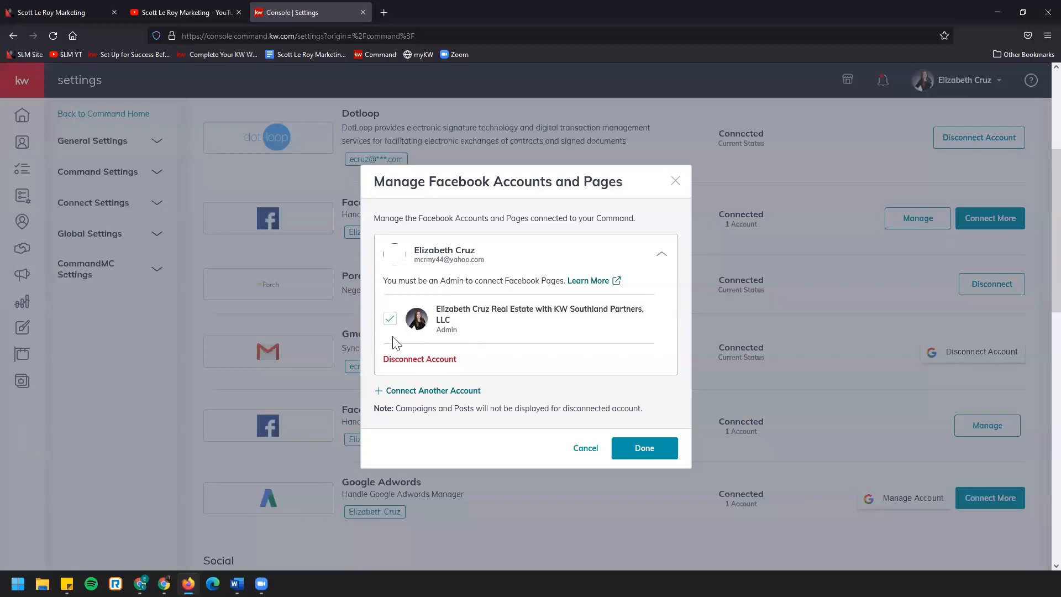
pyautogui.click(667, 451)
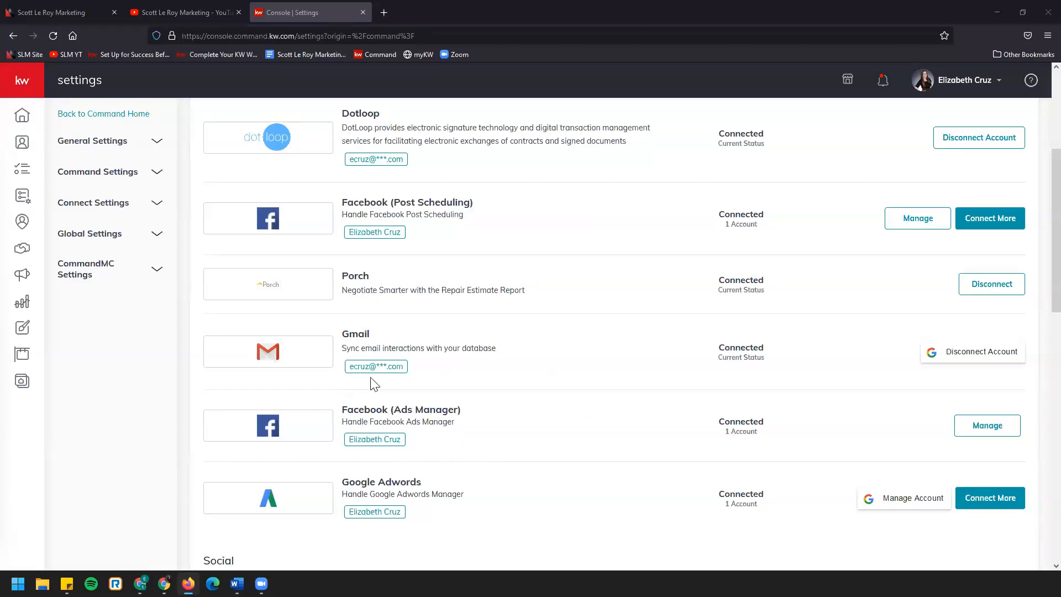
# Reopen the Facebook (Ads Manager) account management, make sure the account's business page is selected, and finish with Done
pyautogui.click(993, 432)
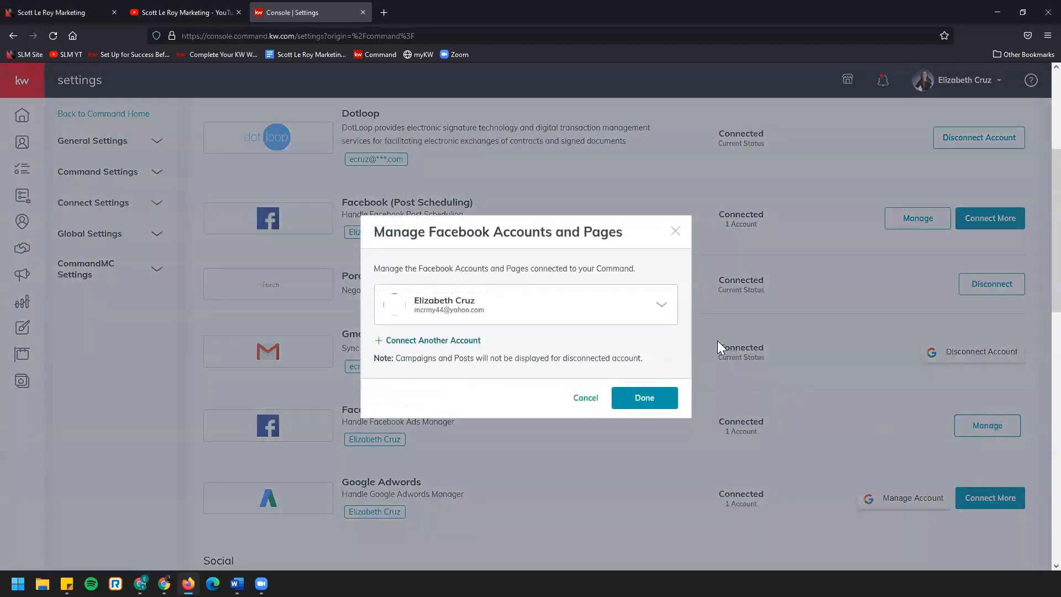
pyautogui.click(659, 307)
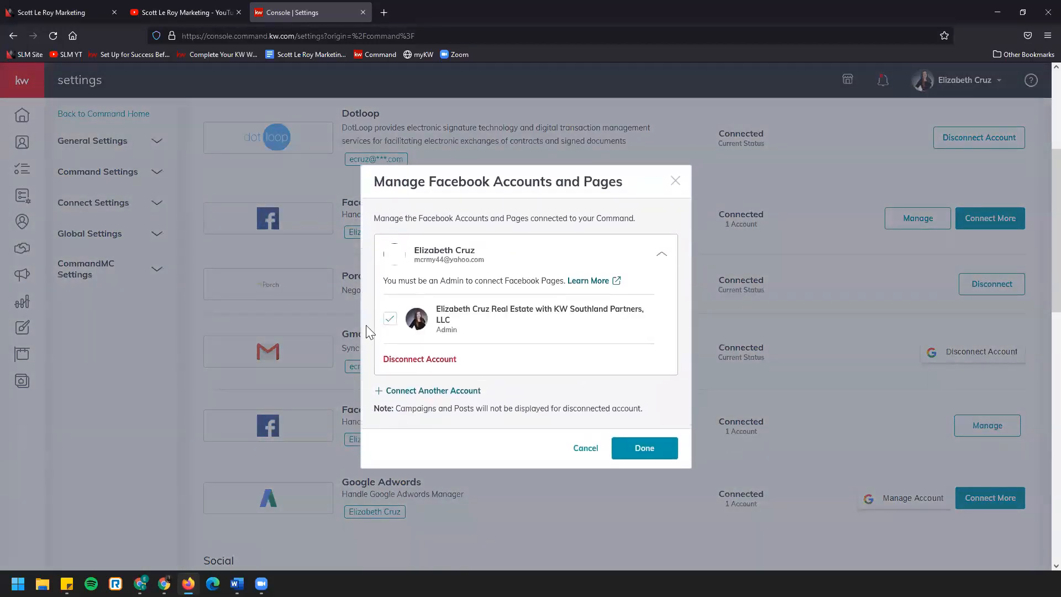
pyautogui.click(389, 320)
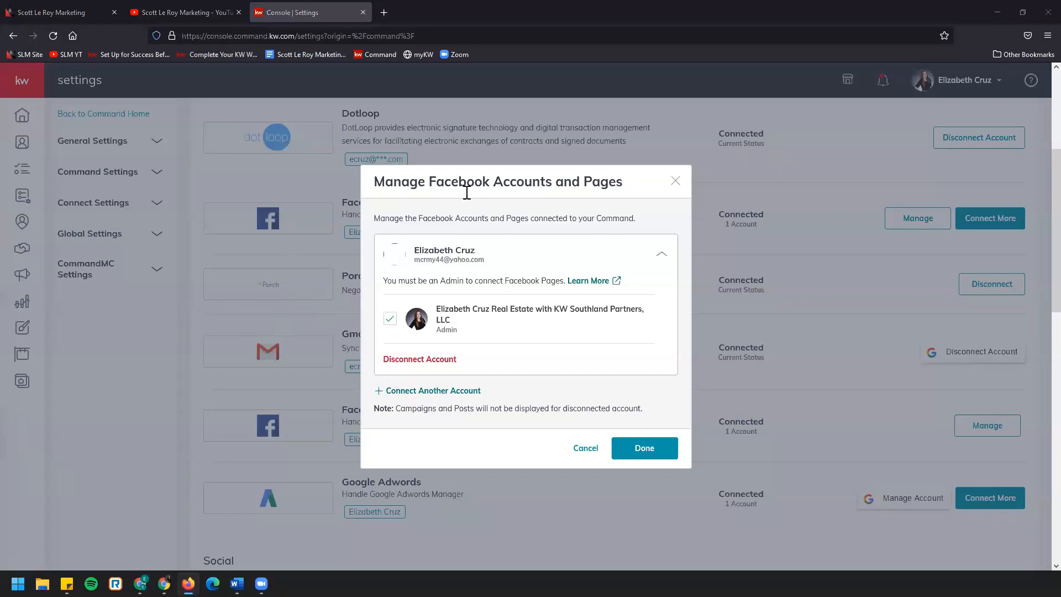
pyautogui.click(626, 457)
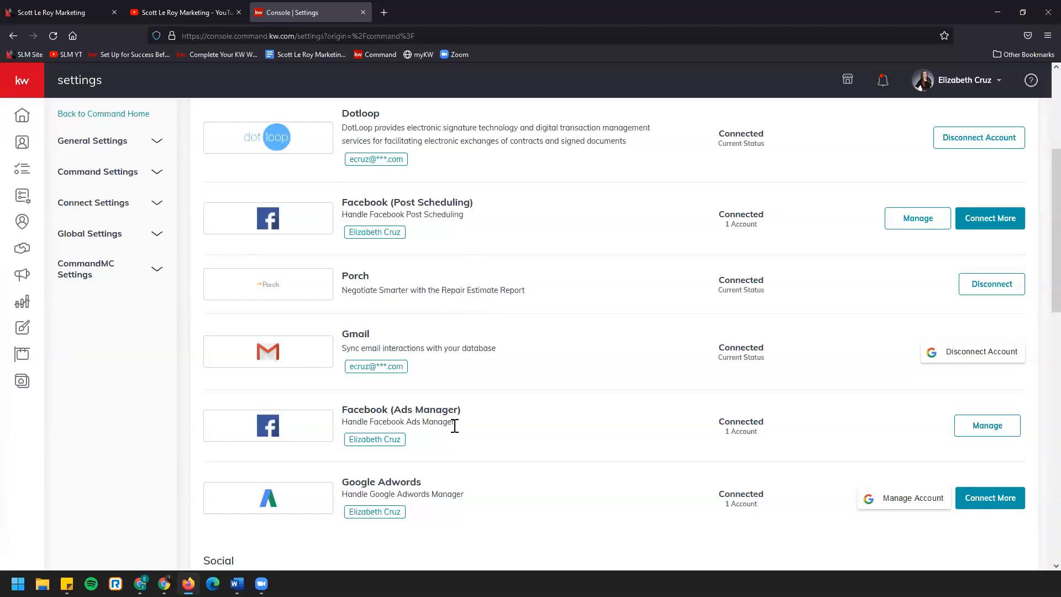
# Look through the unconnected Social, Productivity and Marketing Automation apps and return to the connected Facebook entries
pyautogui.scroll(-4, 569, 337)
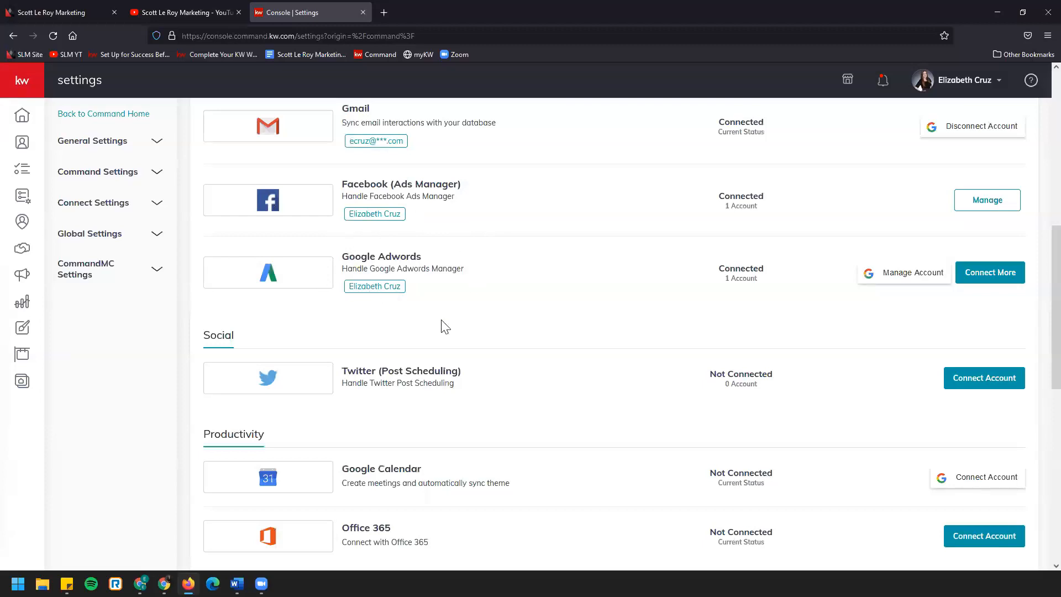
pyautogui.scroll(-1, 402, 338)
pyautogui.scroll(-3, 403, 339)
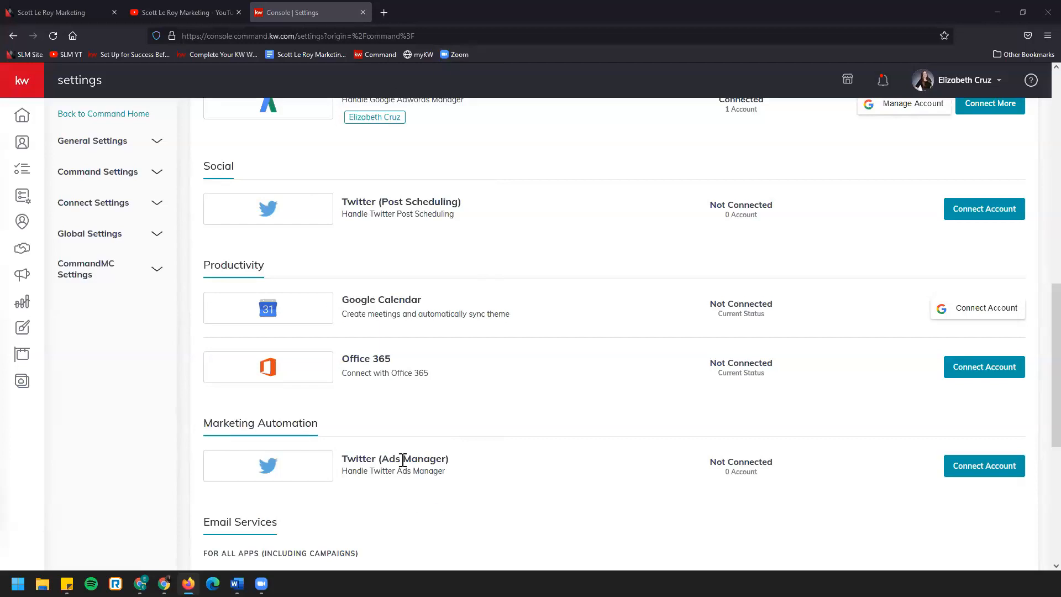
pyautogui.scroll(5, 403, 465)
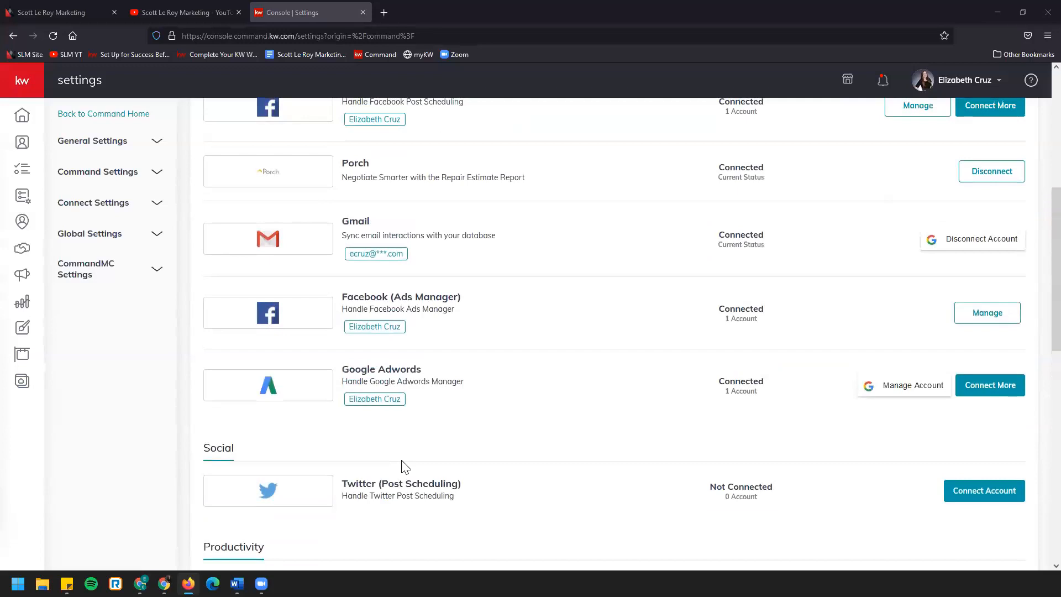
pyautogui.scroll(3, 403, 464)
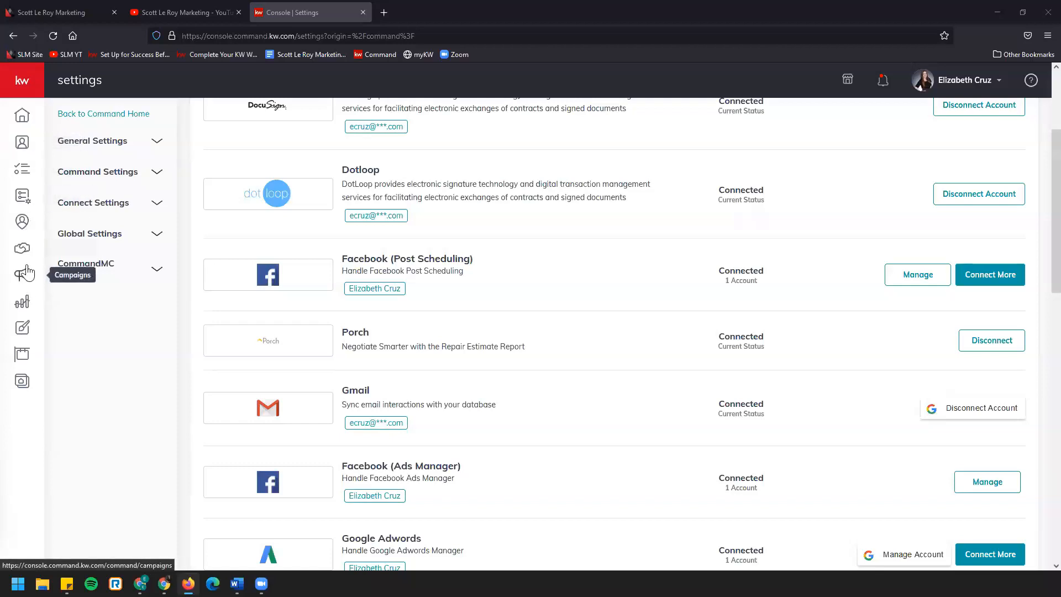
# Open Campaigns and look over its dashboard, from Connected Accounts and Quick Posts to Tips and Training
pyautogui.click(34, 89)
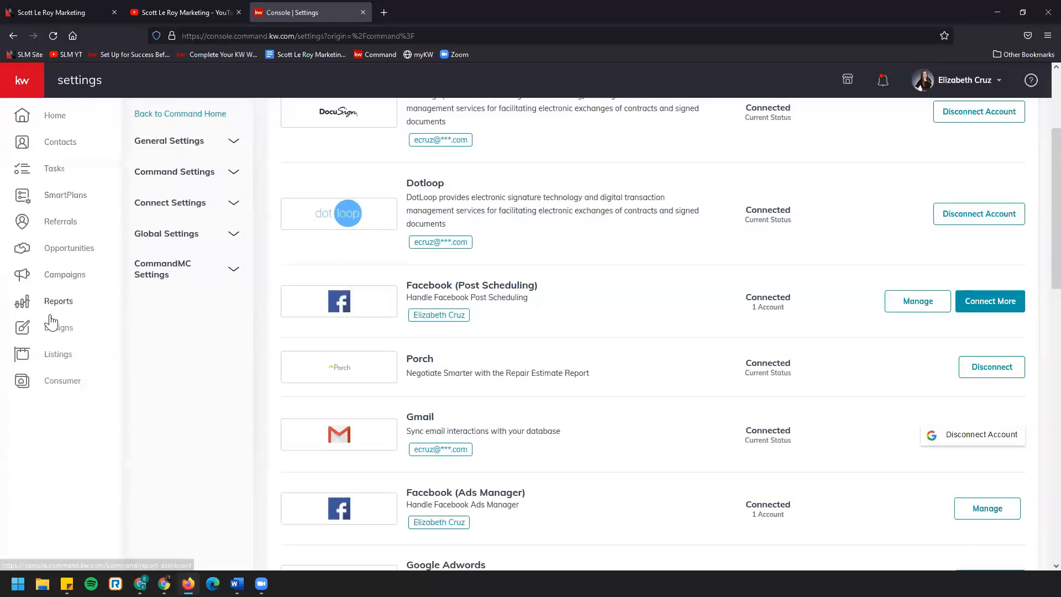
pyautogui.click(92, 279)
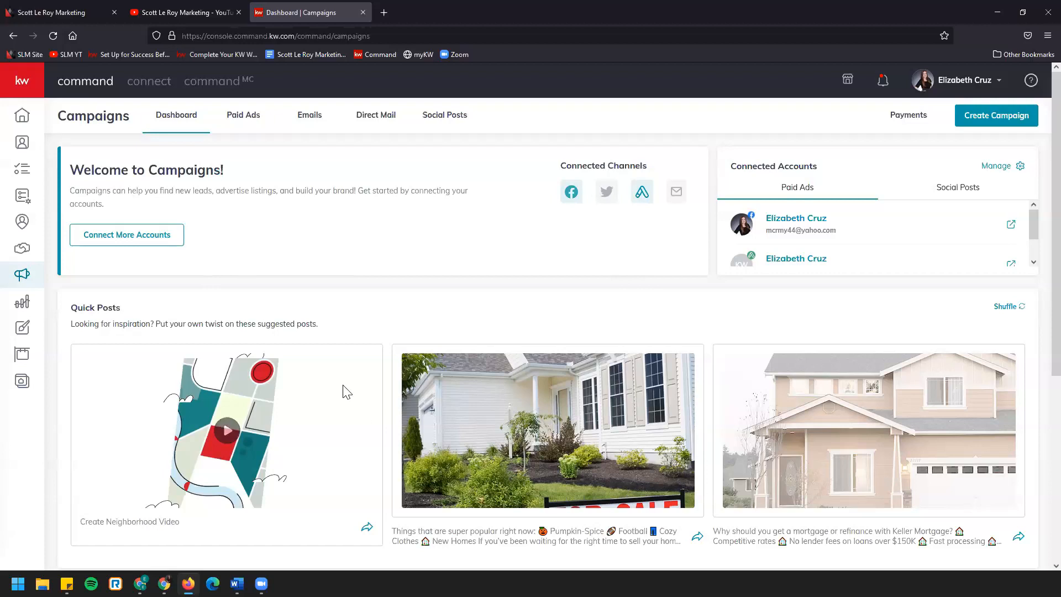
pyautogui.moveTo(354, 385)
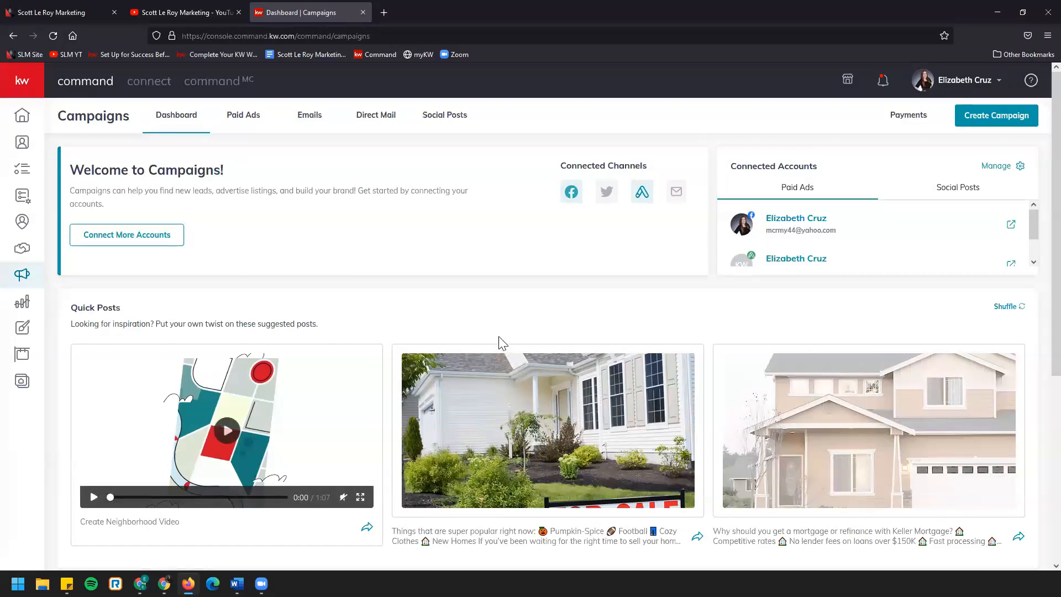
pyautogui.scroll(-2, 499, 342)
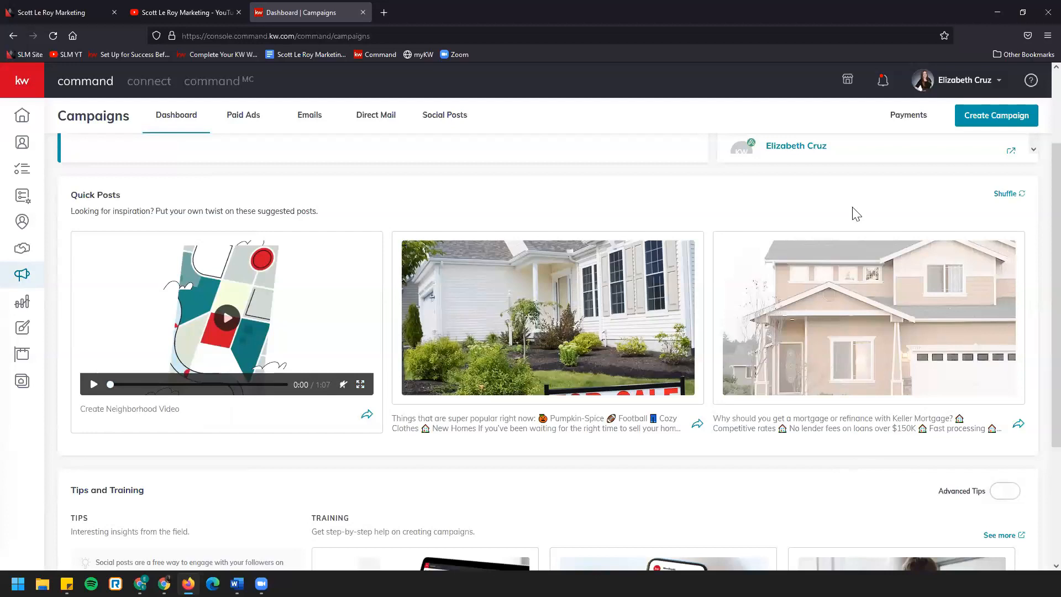
pyautogui.scroll(-3, 330, 323)
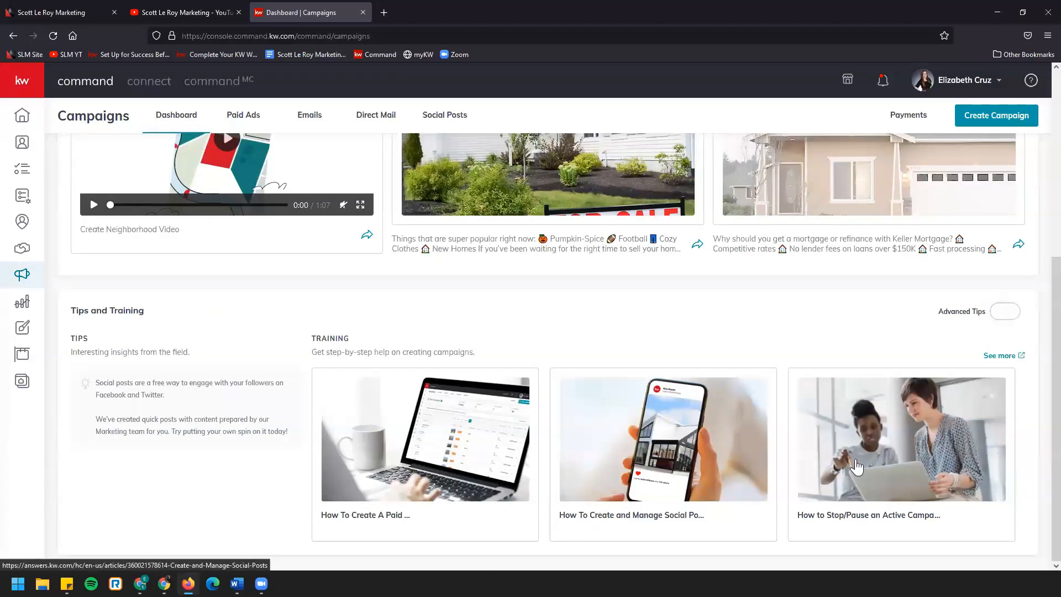
pyautogui.scroll(2, 859, 467)
pyautogui.scroll(3, 859, 467)
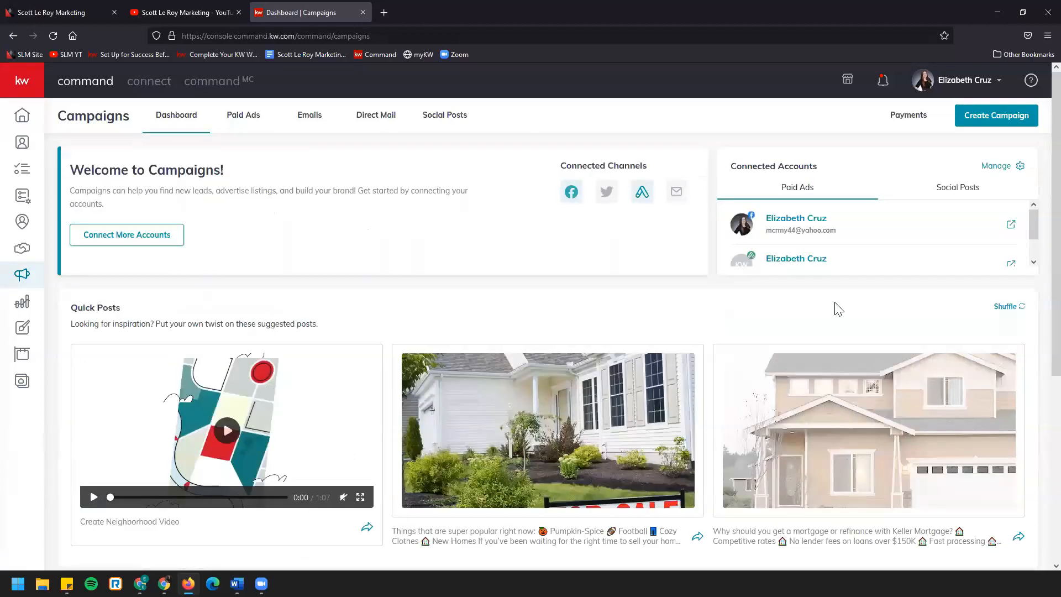
# Open the campaign payments page, view the Add Card form without filling it in, and review the Ad Spend Metrics
pyautogui.click(905, 118)
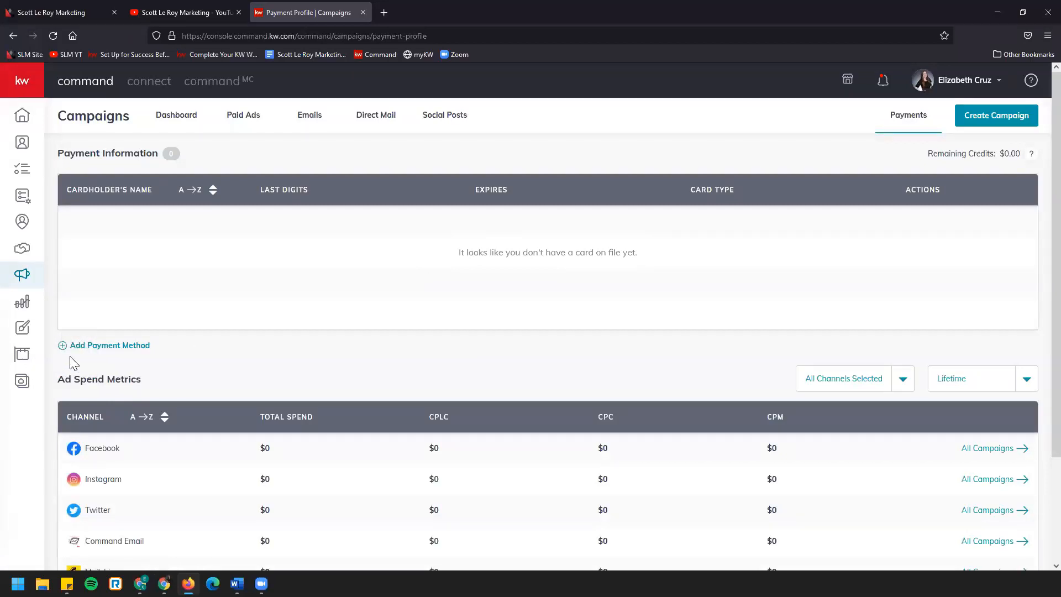
pyautogui.click(85, 348)
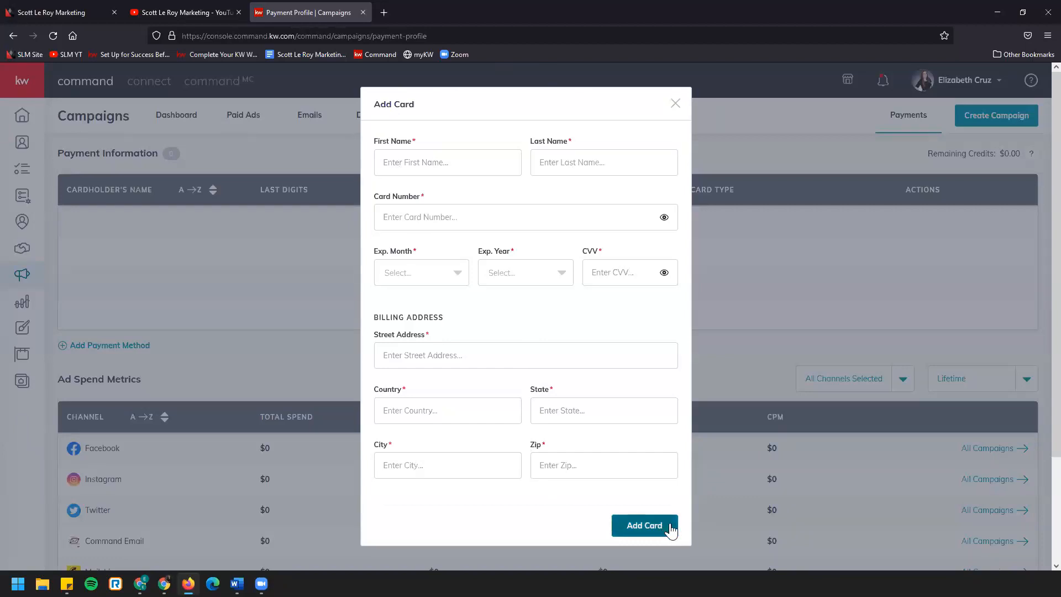
pyautogui.click(676, 104)
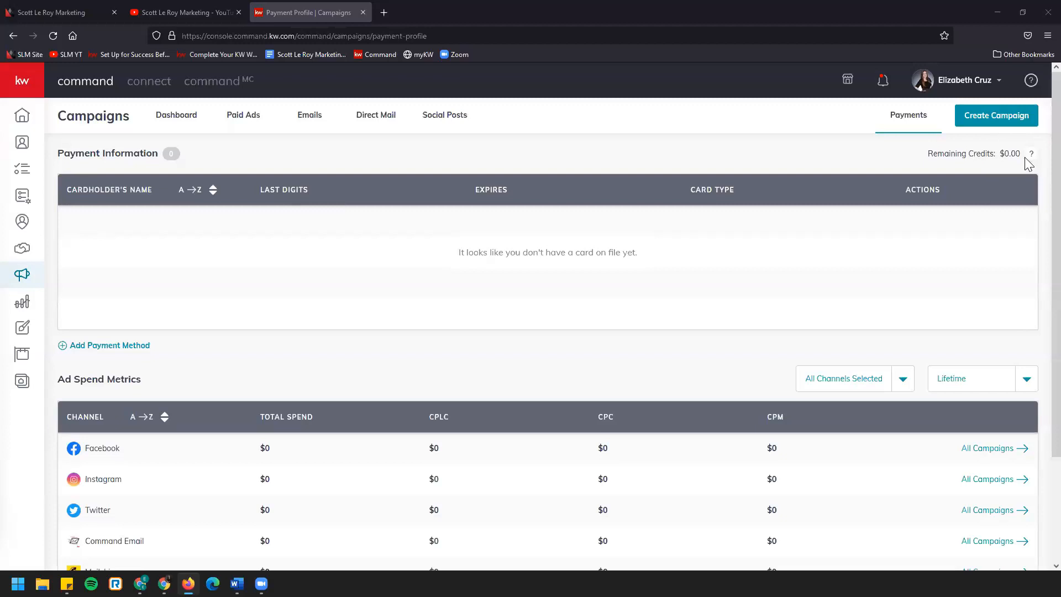
pyautogui.scroll(-3, 1025, 168)
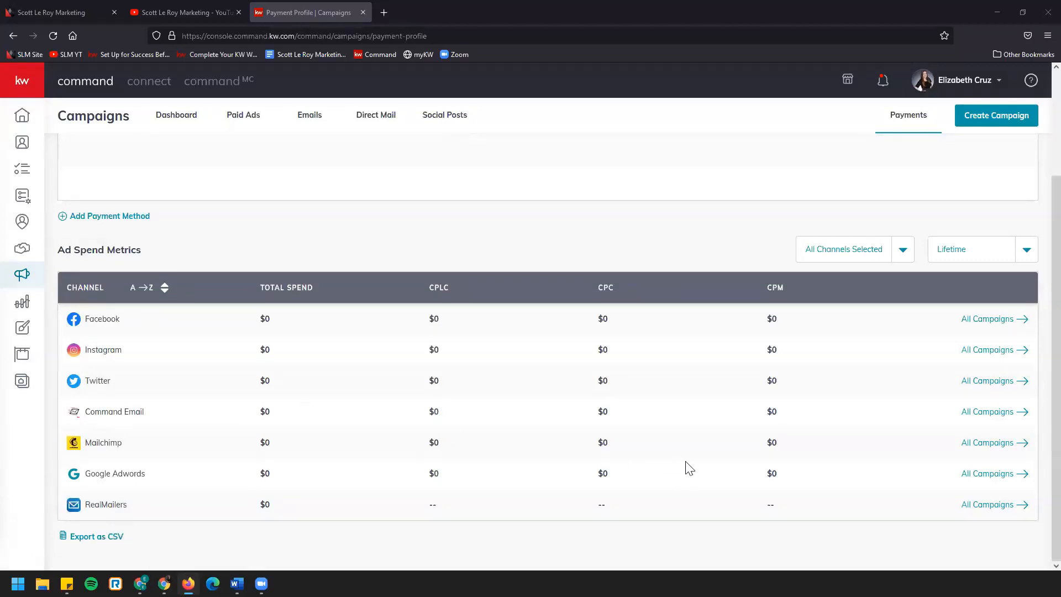
pyautogui.scroll(3, 692, 471)
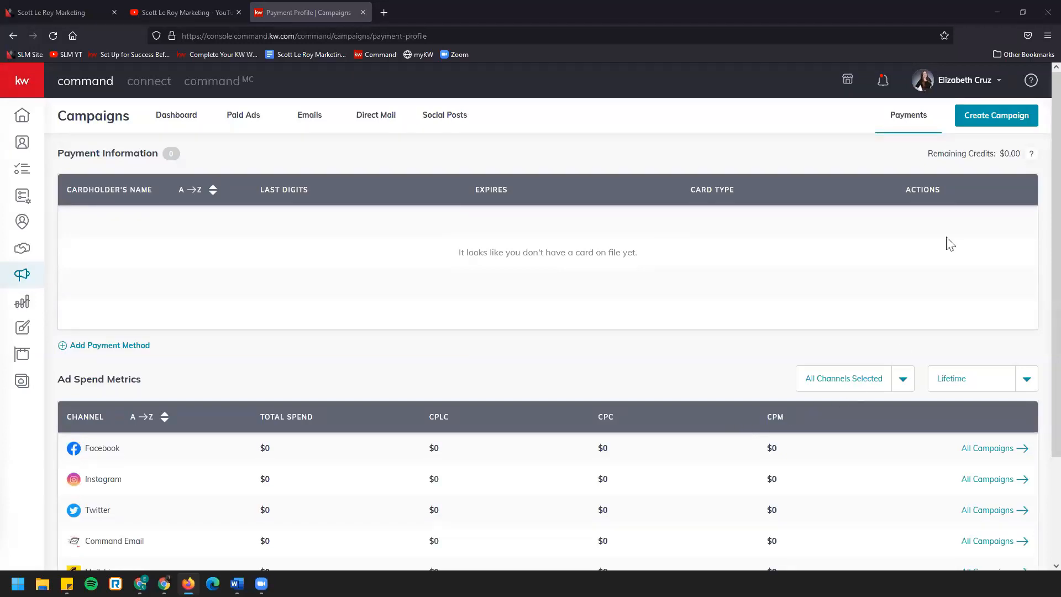
# Start a new Social Ad campaign and name it with initials followed by the property's street address
pyautogui.click(997, 119)
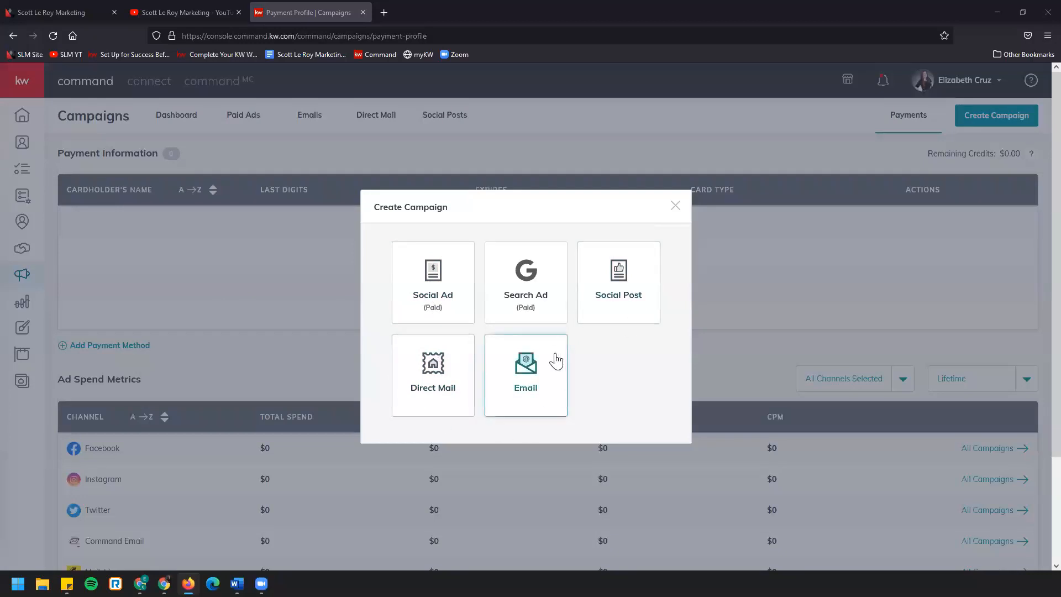
pyautogui.click(451, 275)
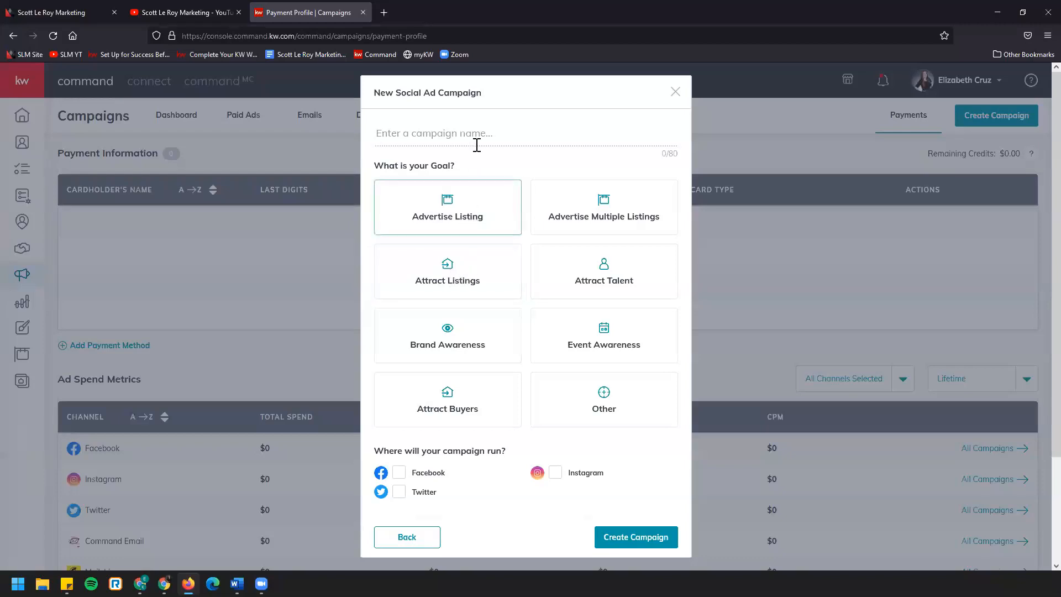
pyautogui.click(509, 139)
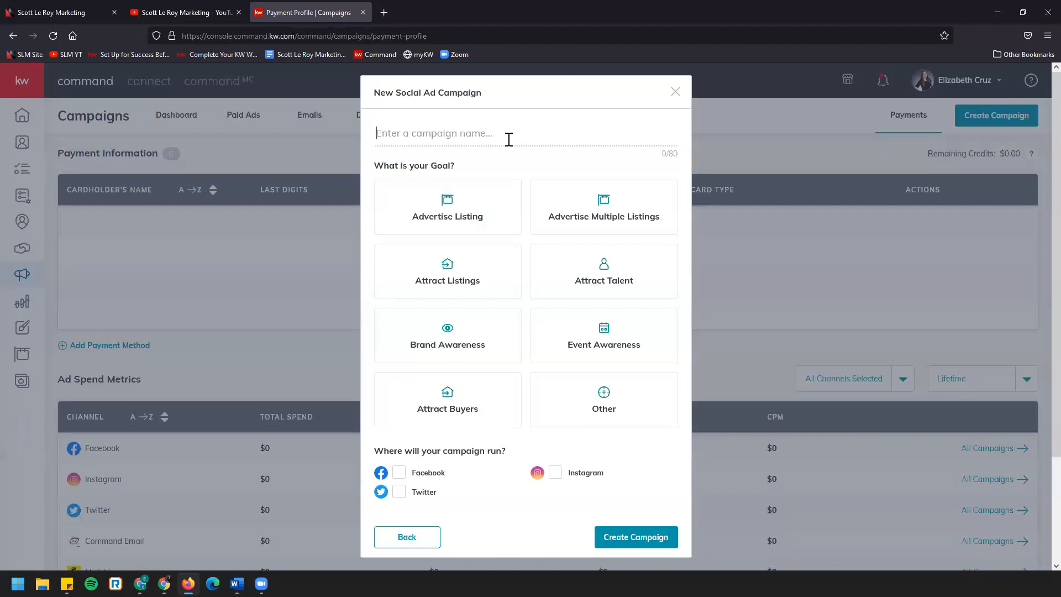
pyautogui.write('JS')
pyautogui.write('123 Main ST')
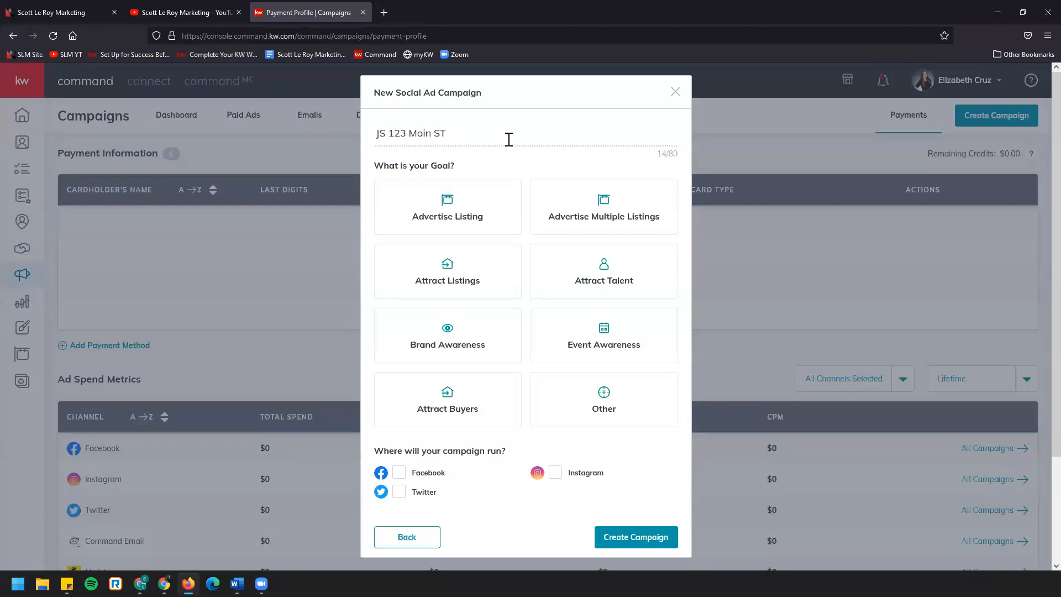
pyautogui.press('BackSpace')
pyautogui.write('t')
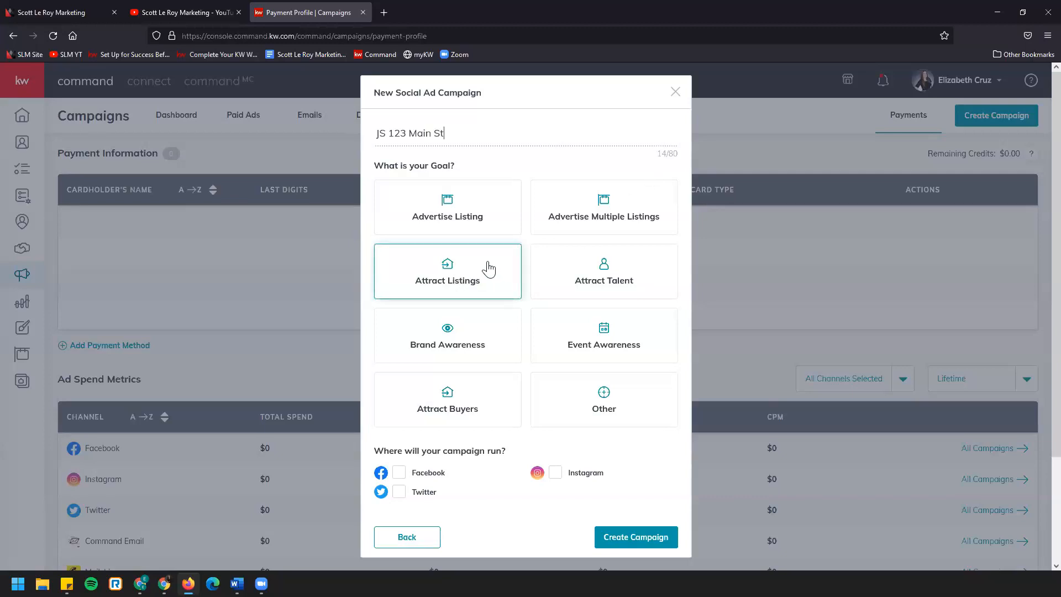
# Create the campaign with the goal Attract Listings and Facebook as its channel, and dismiss the image crop preview
pyautogui.click(488, 270)
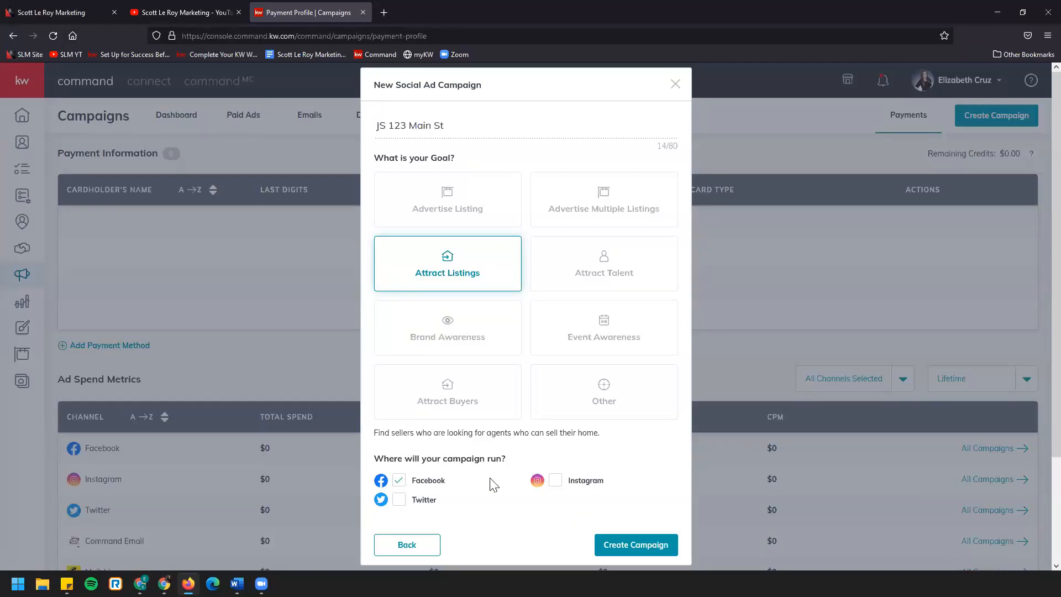
pyautogui.click(660, 551)
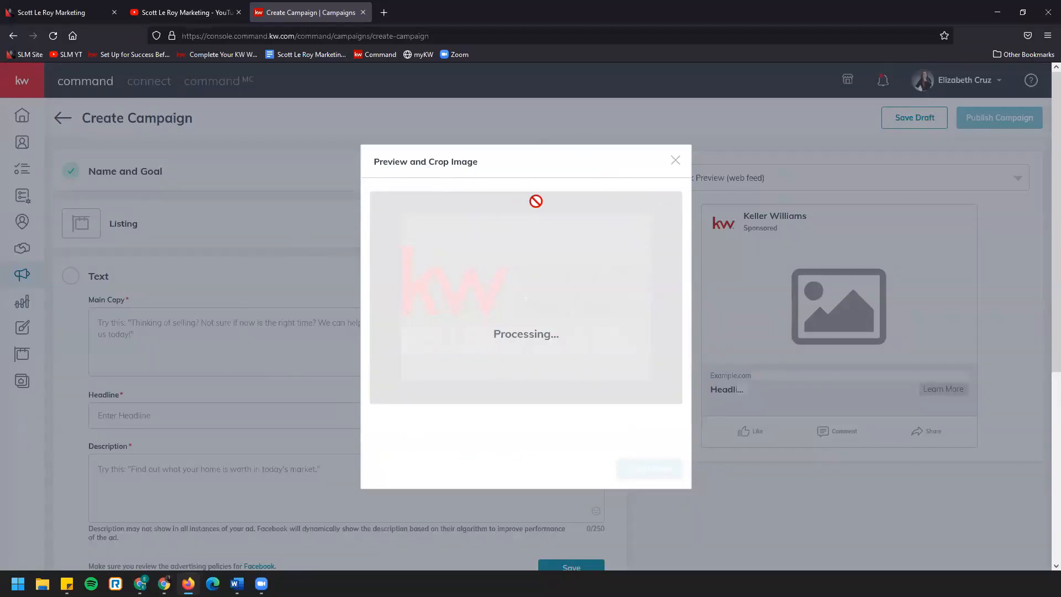
pyautogui.click(675, 161)
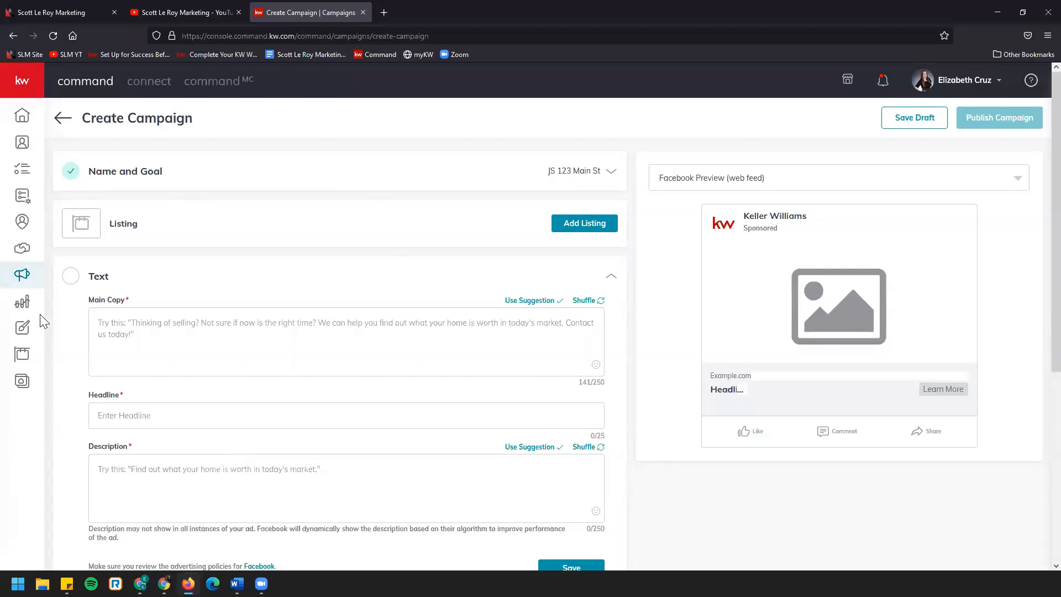
# View the ad in the Facebook mobile preview and switch back to the web feed preview
pyautogui.click(886, 185)
pyautogui.click(871, 238)
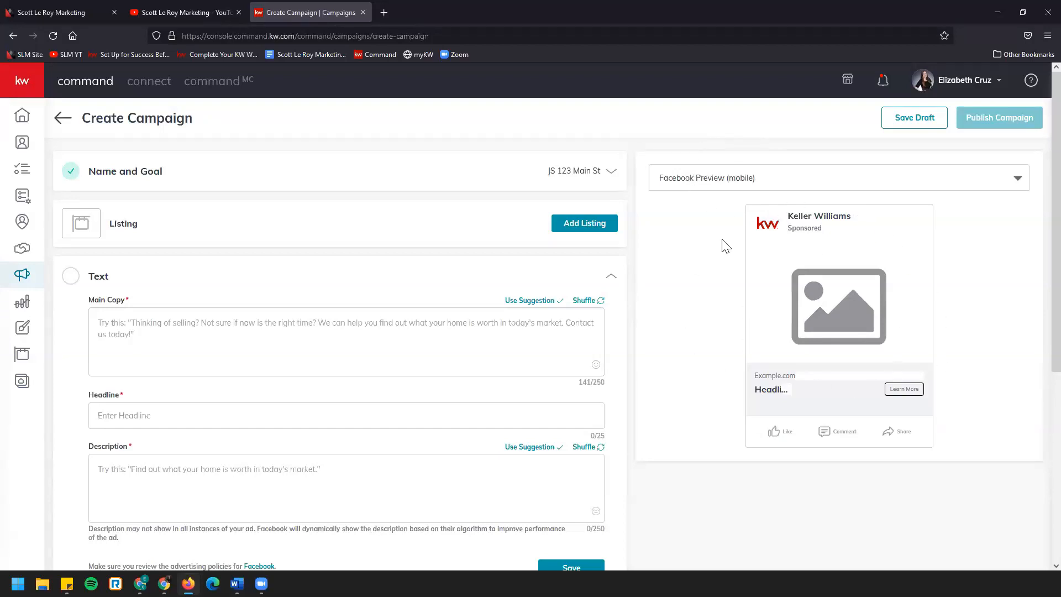
pyautogui.click(801, 180)
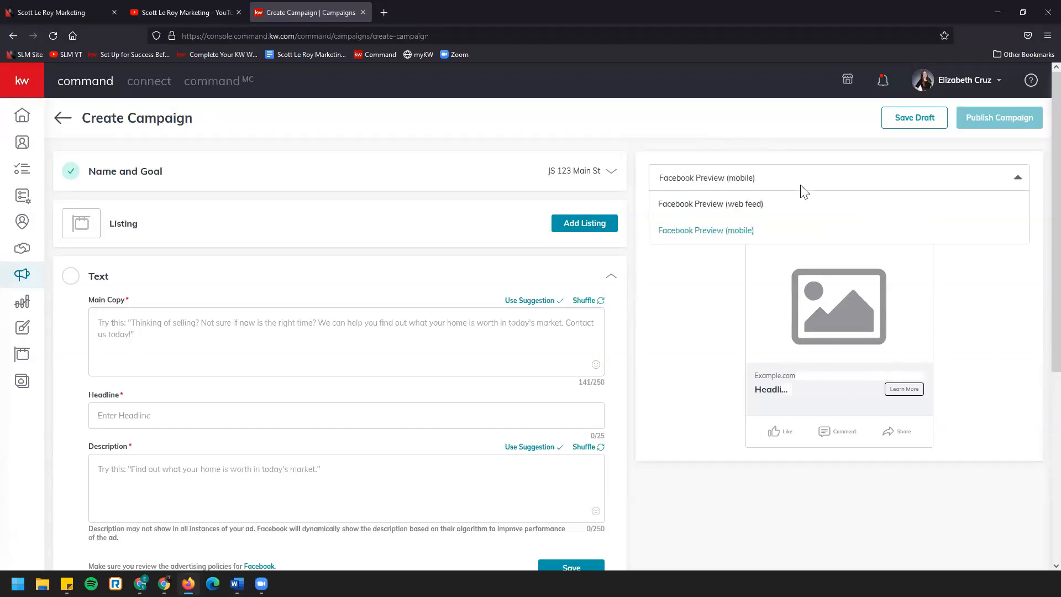
pyautogui.click(799, 213)
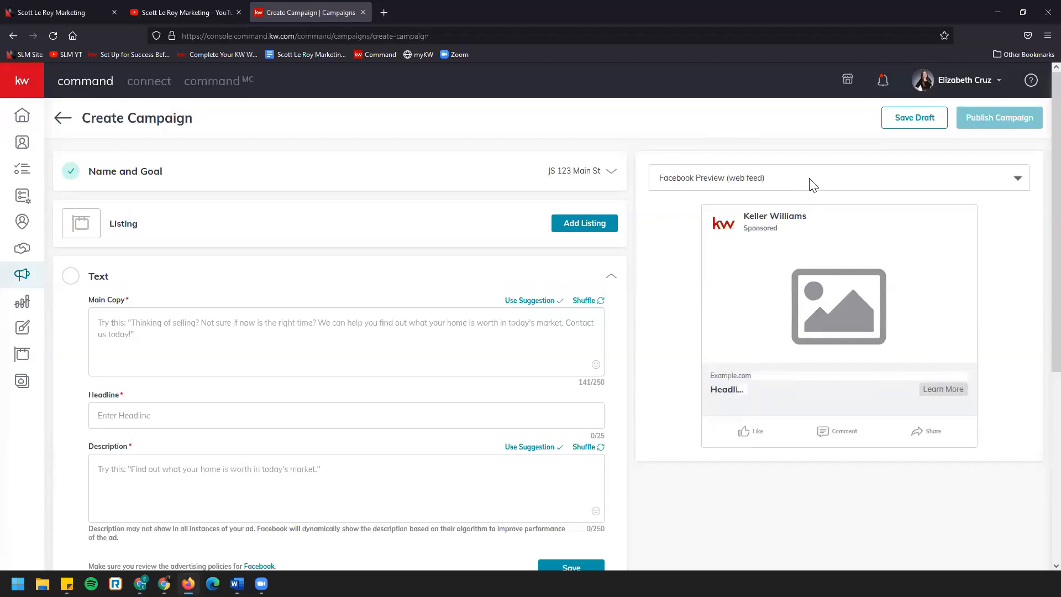
# Switch the ad preview to Facebook mobile and review the campaign's name and goal settings
pyautogui.click(812, 184)
pyautogui.click(808, 231)
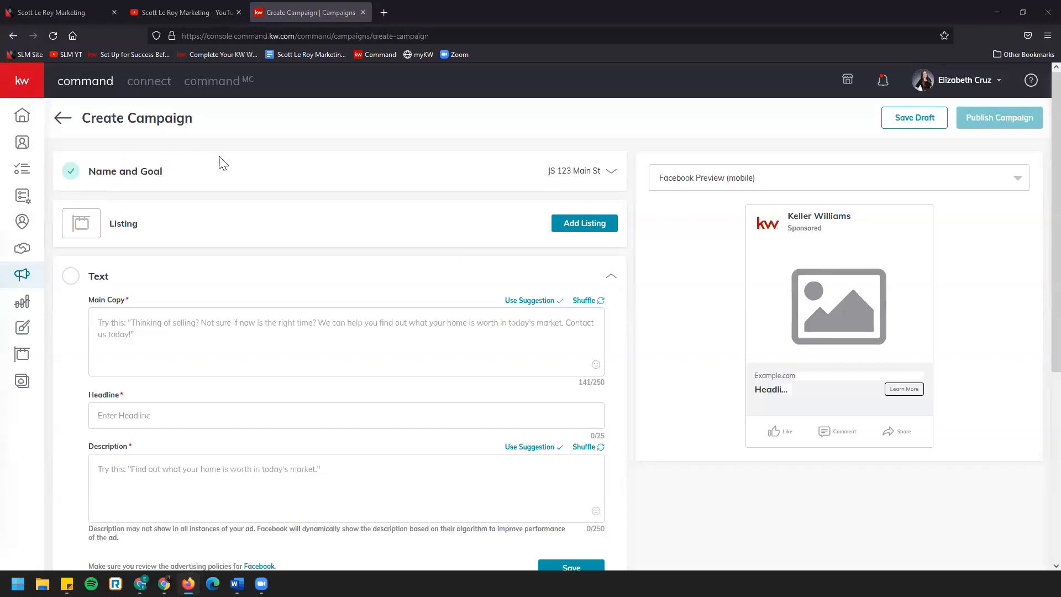
pyautogui.click(611, 173)
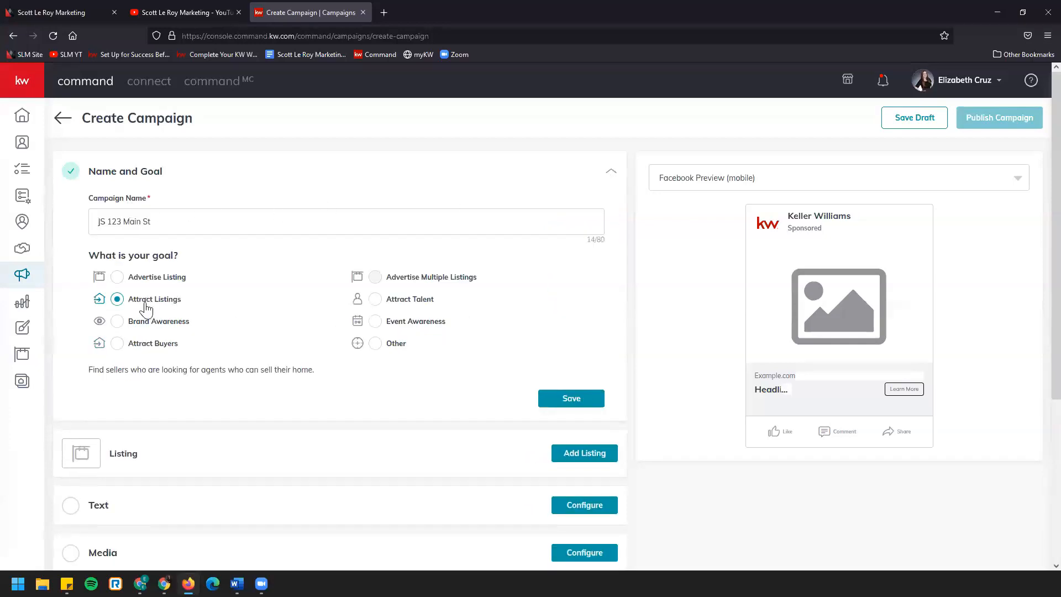
pyautogui.click(613, 175)
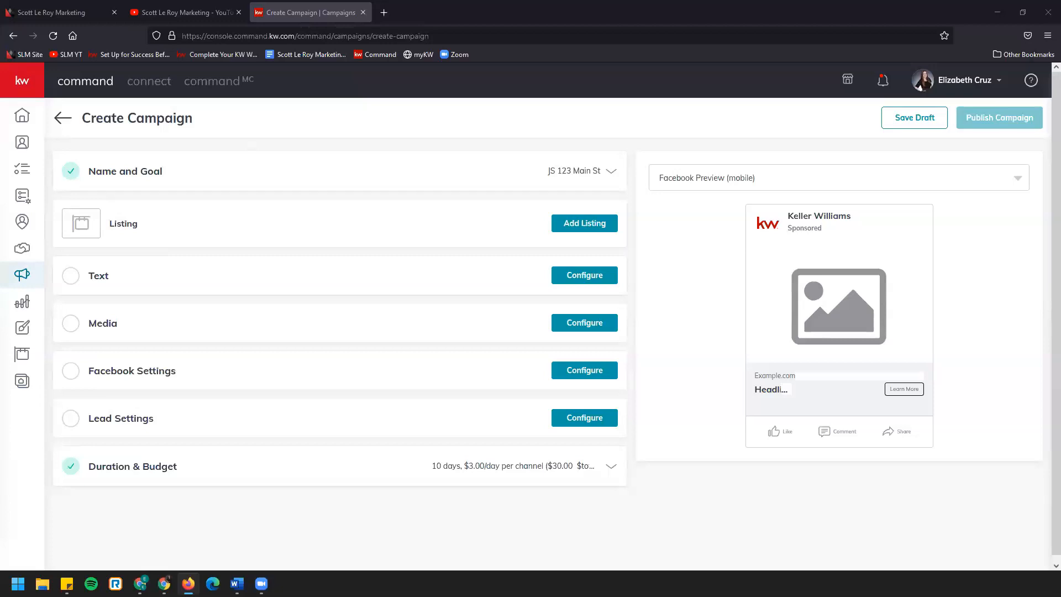
# Start adding a listing to the campaign and search for it by the property's street address
pyautogui.click(588, 227)
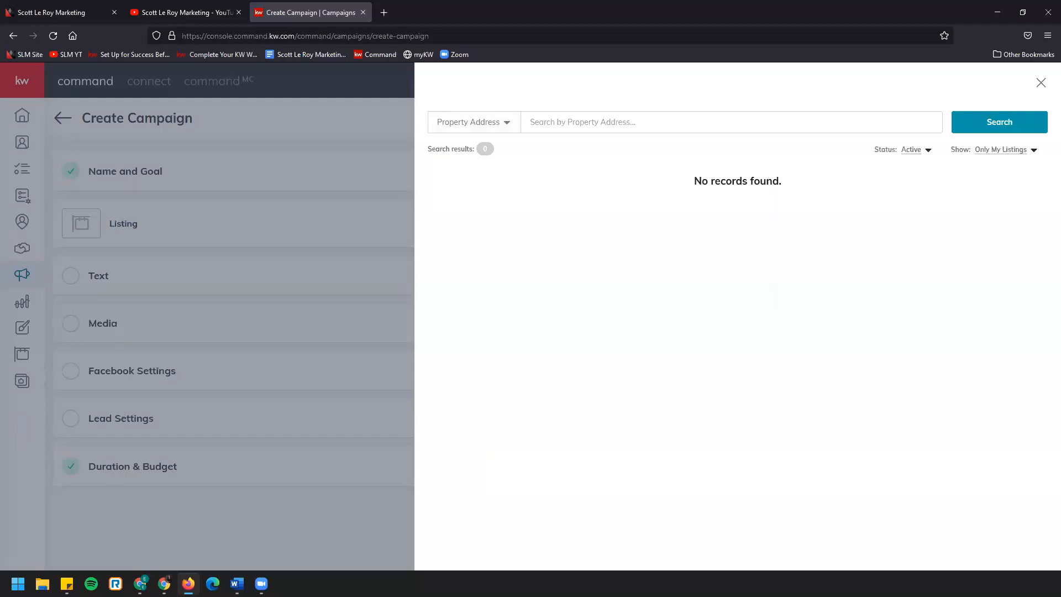
pyautogui.click(508, 129)
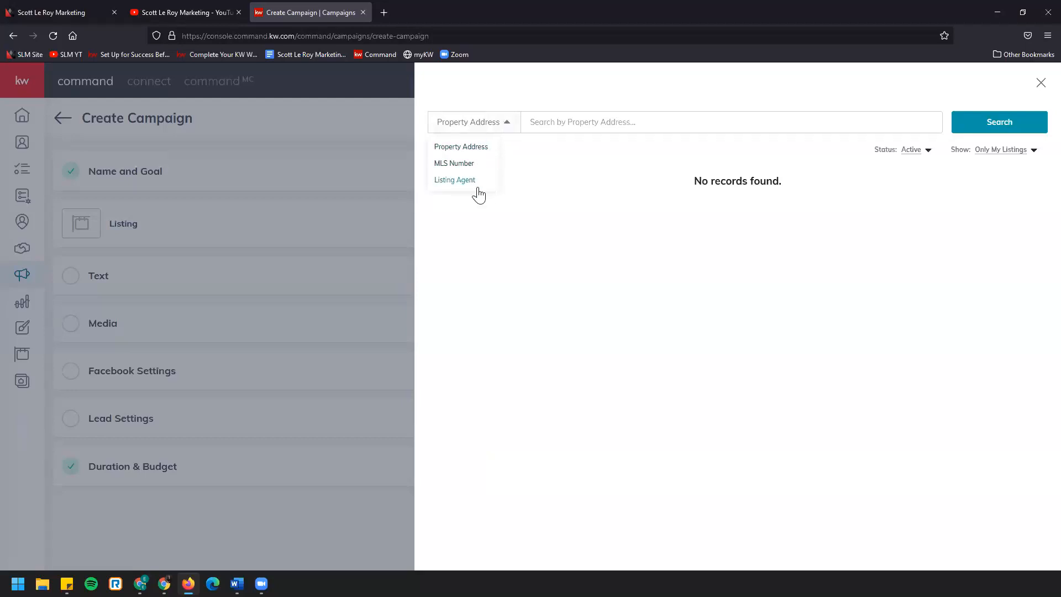
pyautogui.click(553, 123)
pyautogui.write('123')
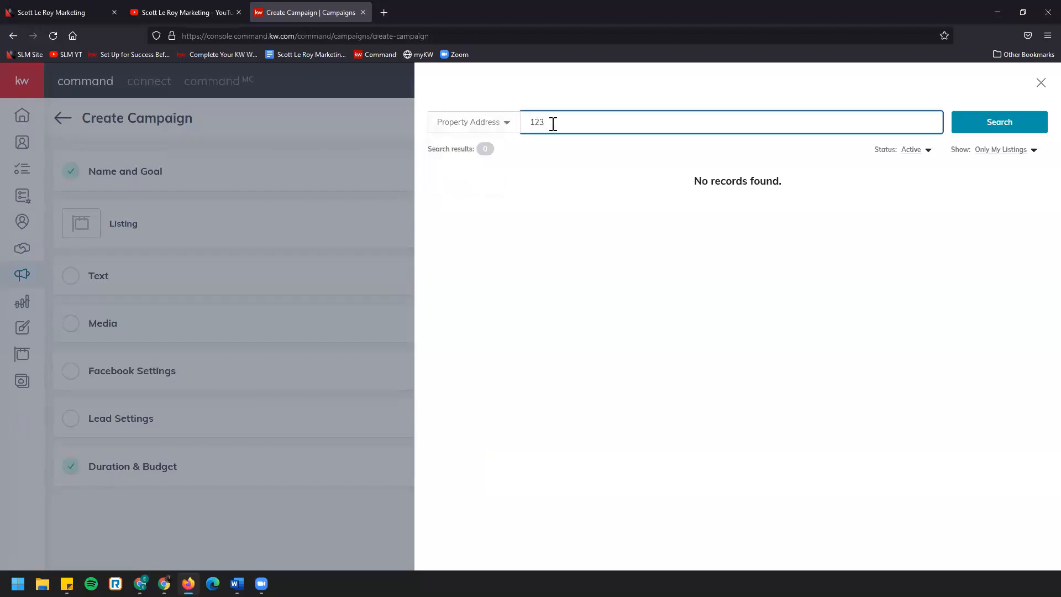
pyautogui.write(' main st')
pyautogui.click(968, 135)
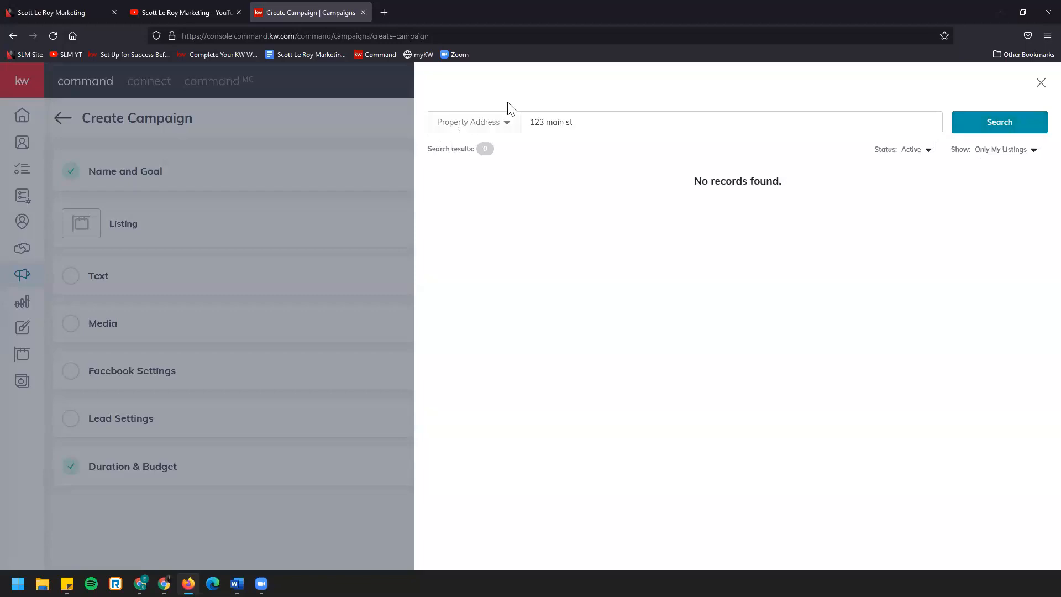
# Widen the listing search to All Status and All Listings
pyautogui.click(910, 150)
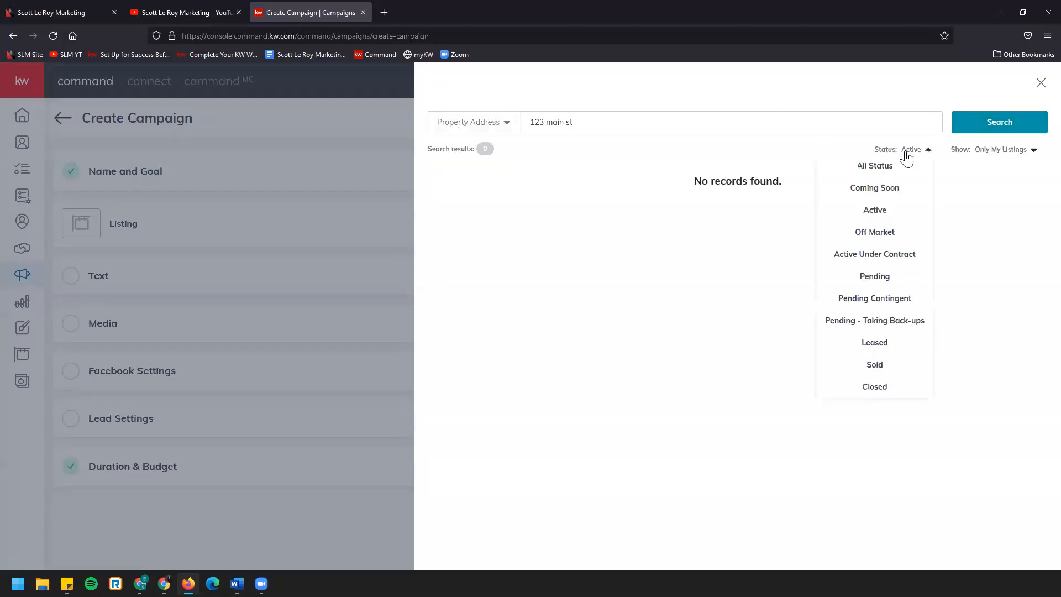
pyautogui.click(911, 169)
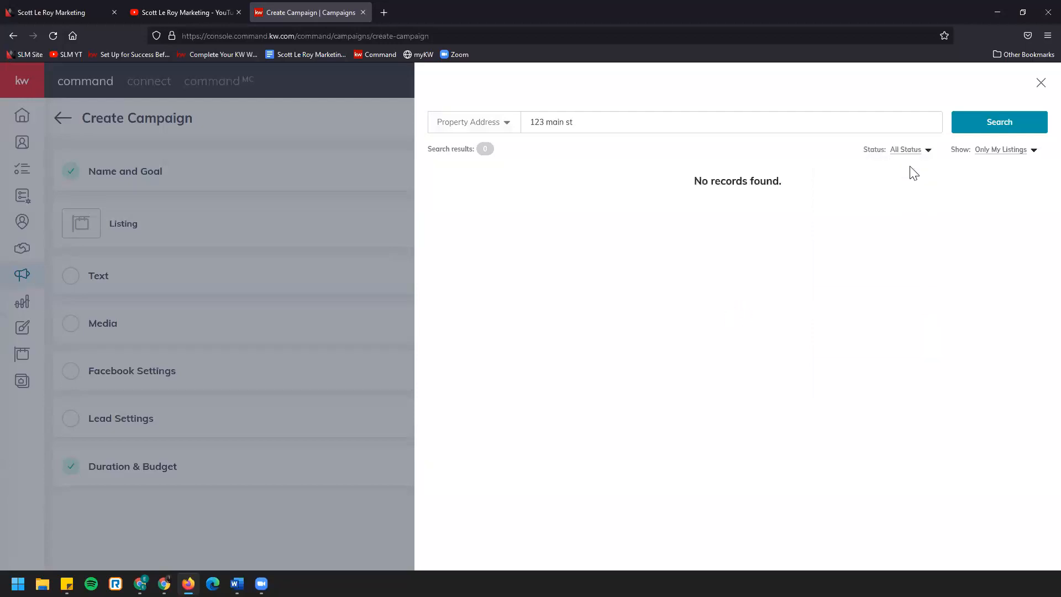
pyautogui.click(986, 152)
pyautogui.click(1000, 175)
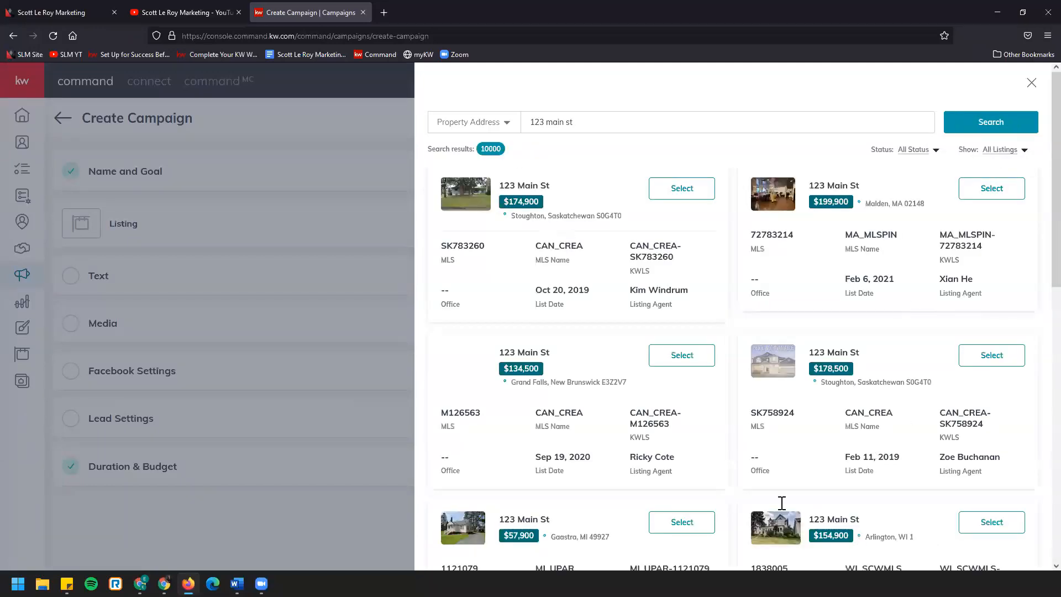
# Browse the search results, add the $199,900 listing in Malden, MA to the campaign and dismiss the image crop preview
pyautogui.click(593, 130)
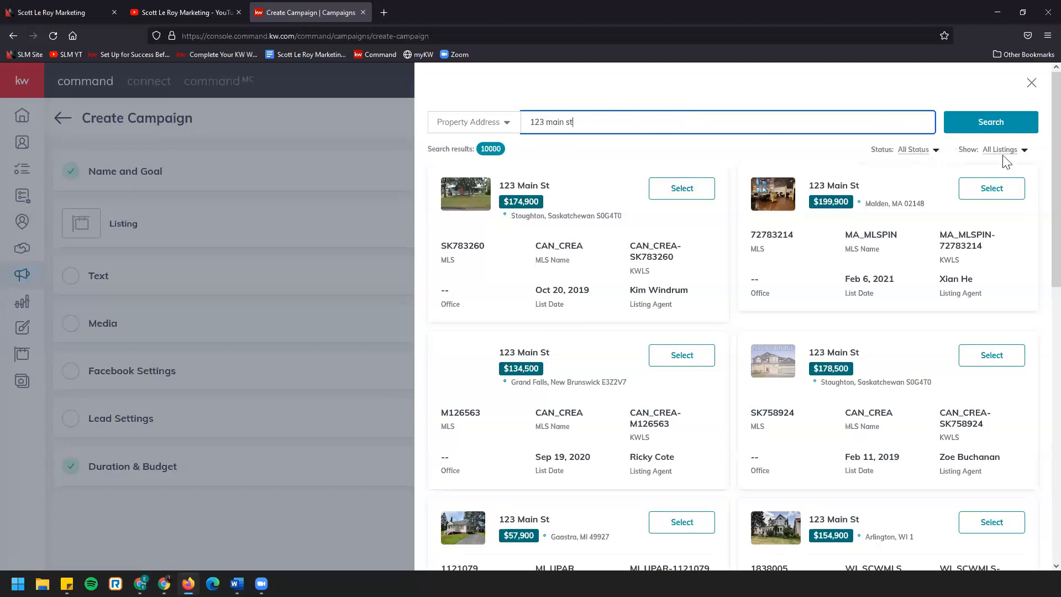
pyautogui.scroll(-2, 738, 423)
pyautogui.scroll(-6, 738, 427)
pyautogui.scroll(8, 730, 427)
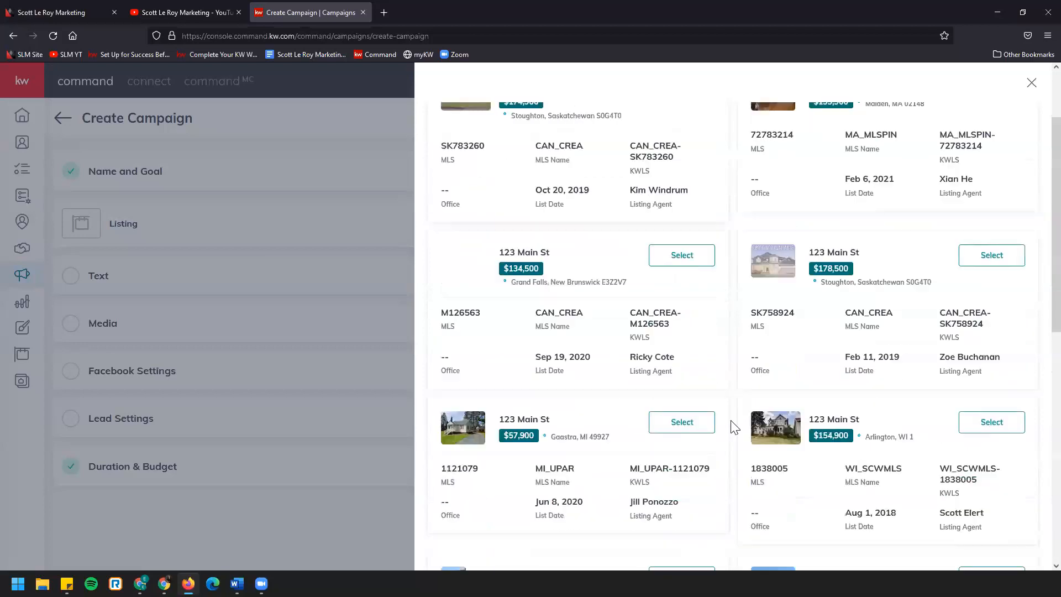
pyautogui.scroll(-2, 724, 428)
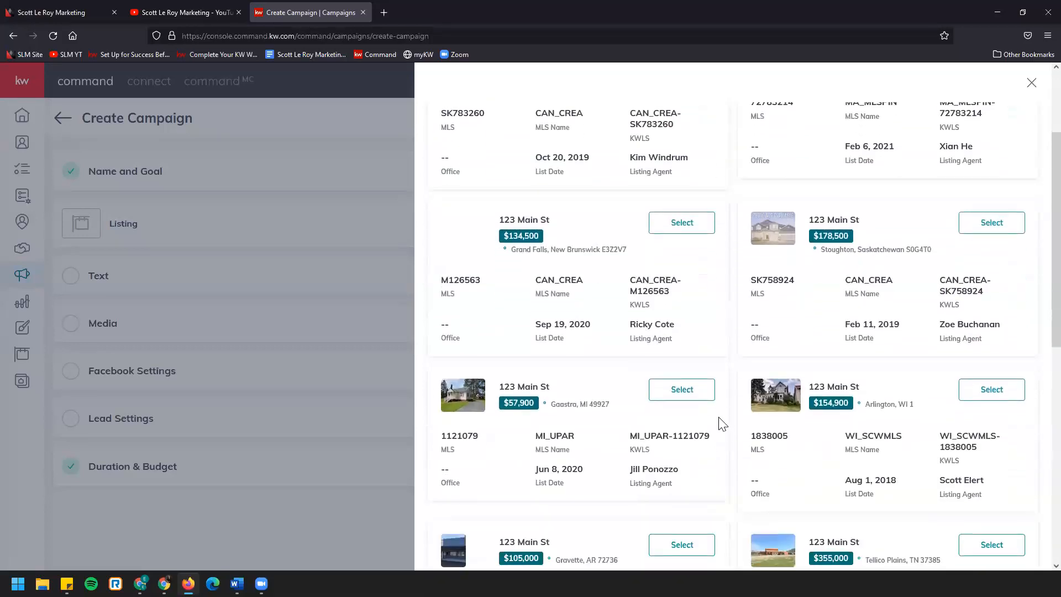
pyautogui.scroll(-1, 721, 424)
pyautogui.scroll(-5, 722, 425)
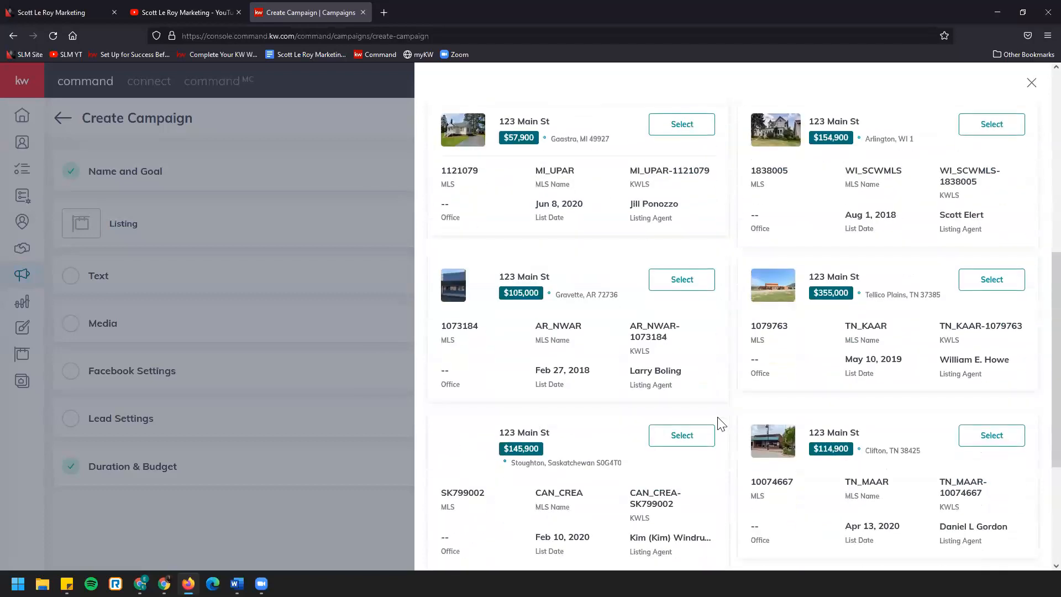
pyautogui.scroll(-1, 721, 424)
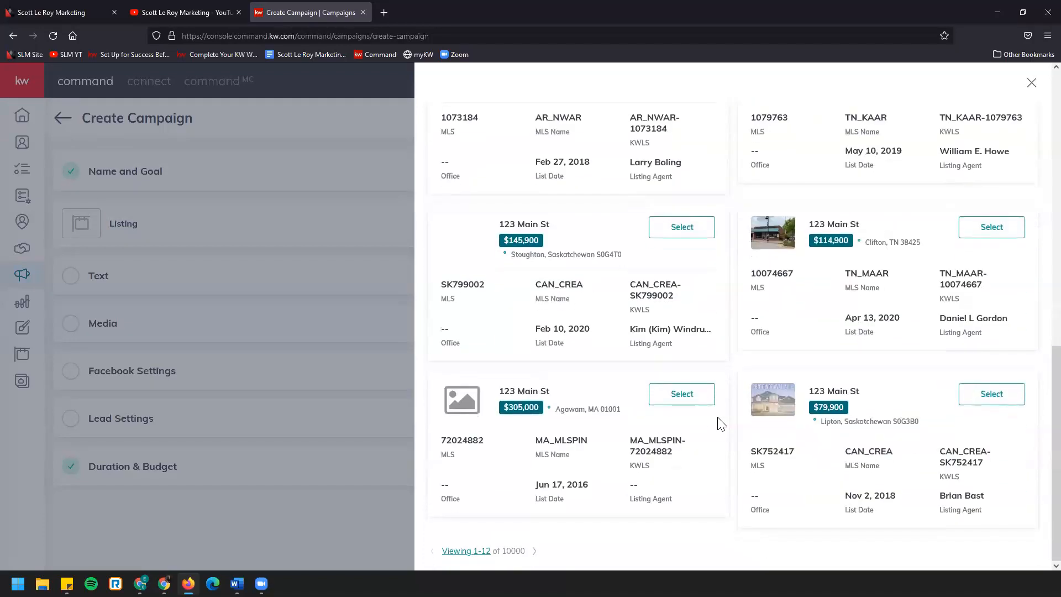
pyautogui.scroll(8, 721, 424)
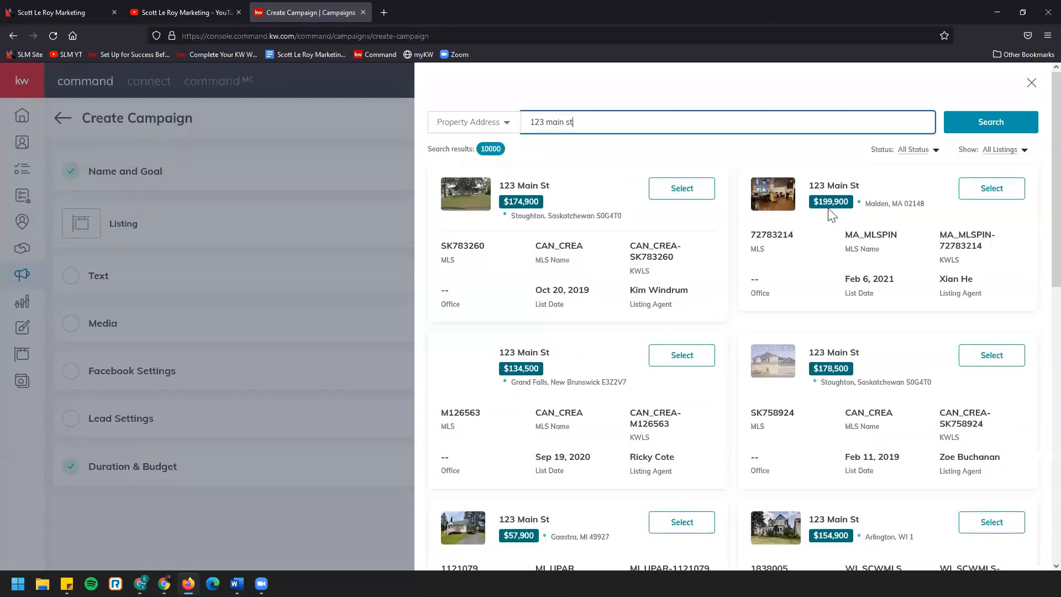
pyautogui.click(1008, 191)
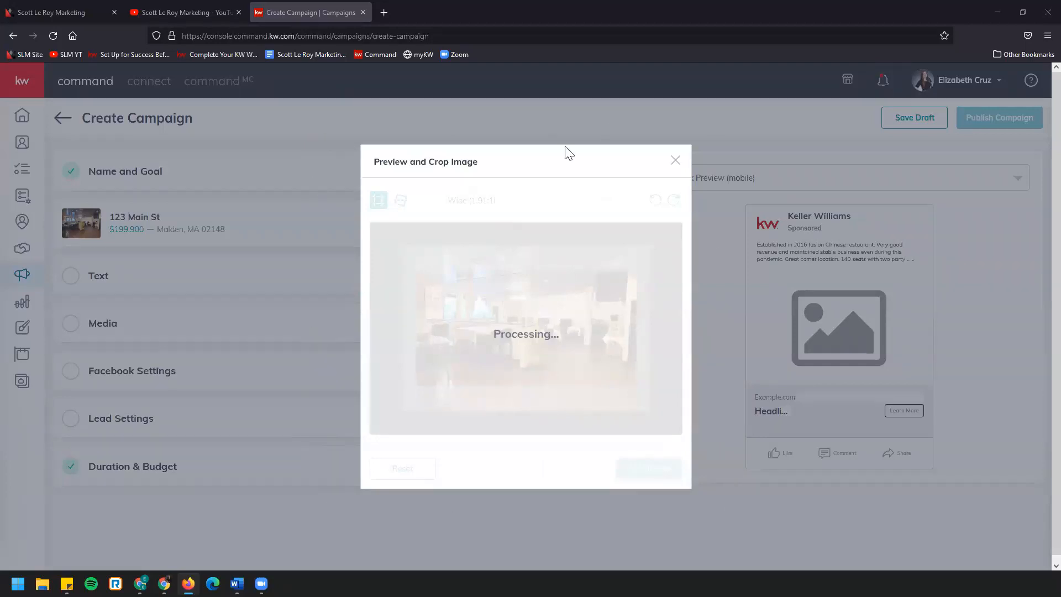
pyautogui.click(675, 161)
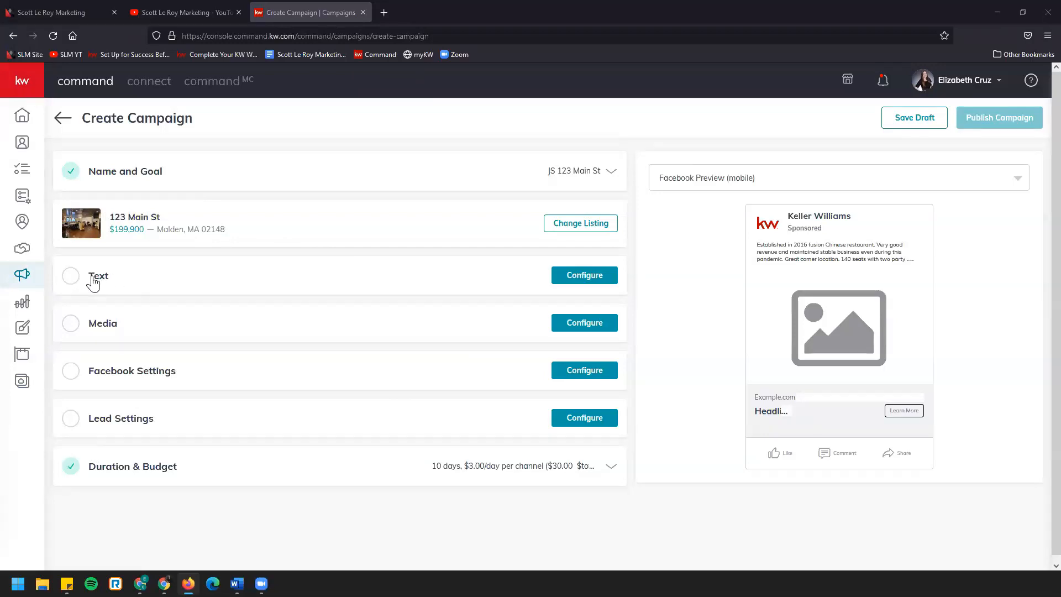
# Open the campaign's text settings, view the emoji picker for the main copy and return to the copy text
pyautogui.click(567, 282)
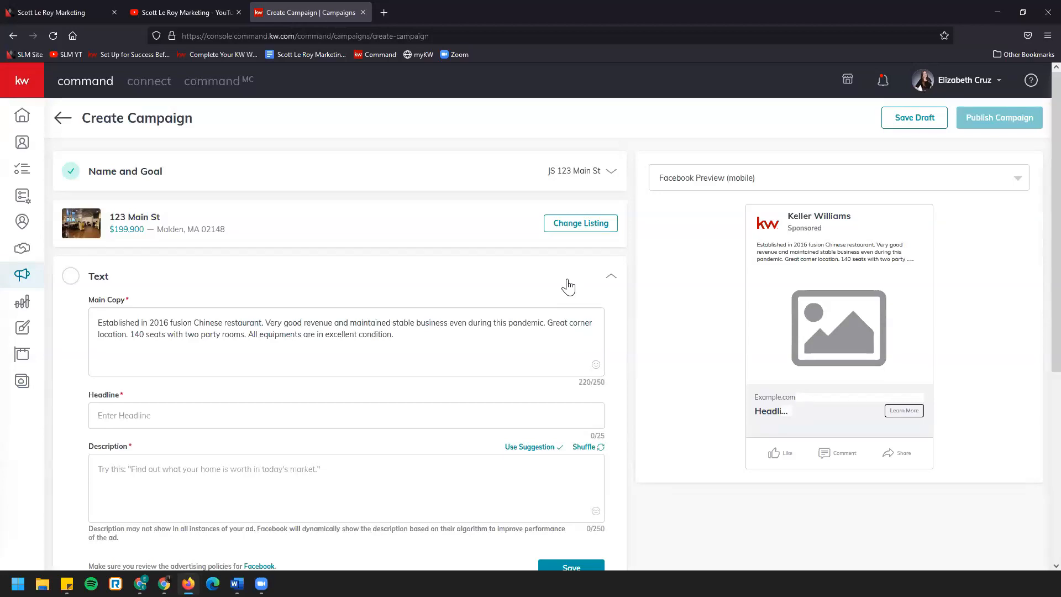
pyautogui.scroll(-1, 334, 246)
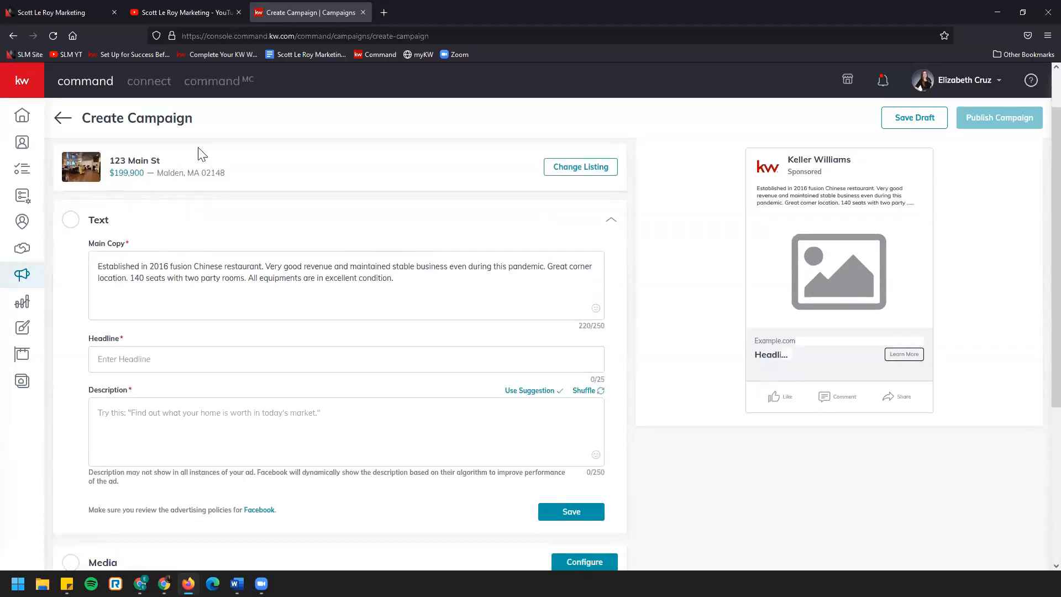
pyautogui.click(596, 310)
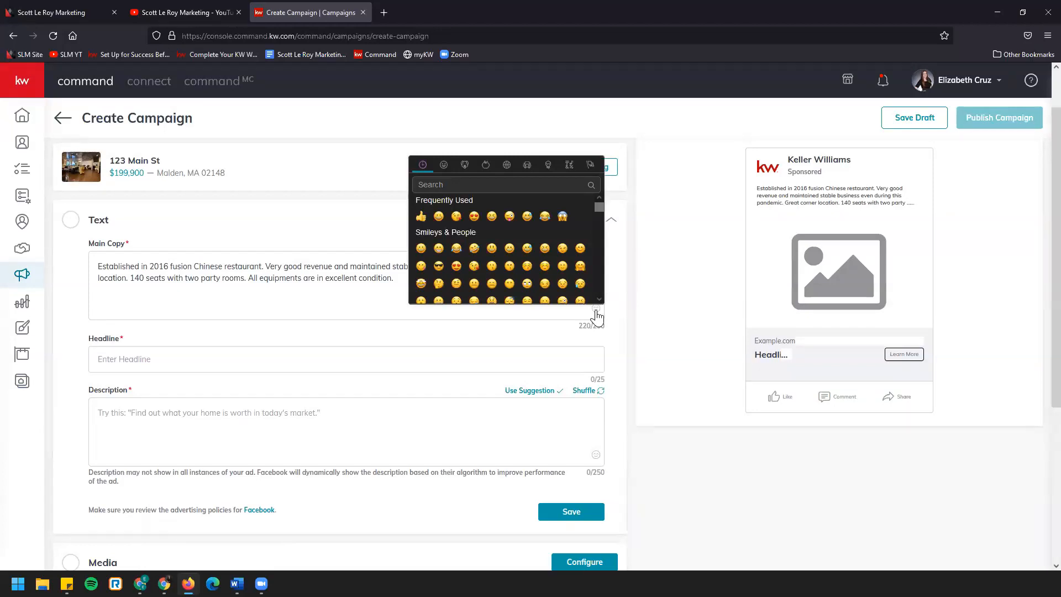
pyautogui.click(394, 278)
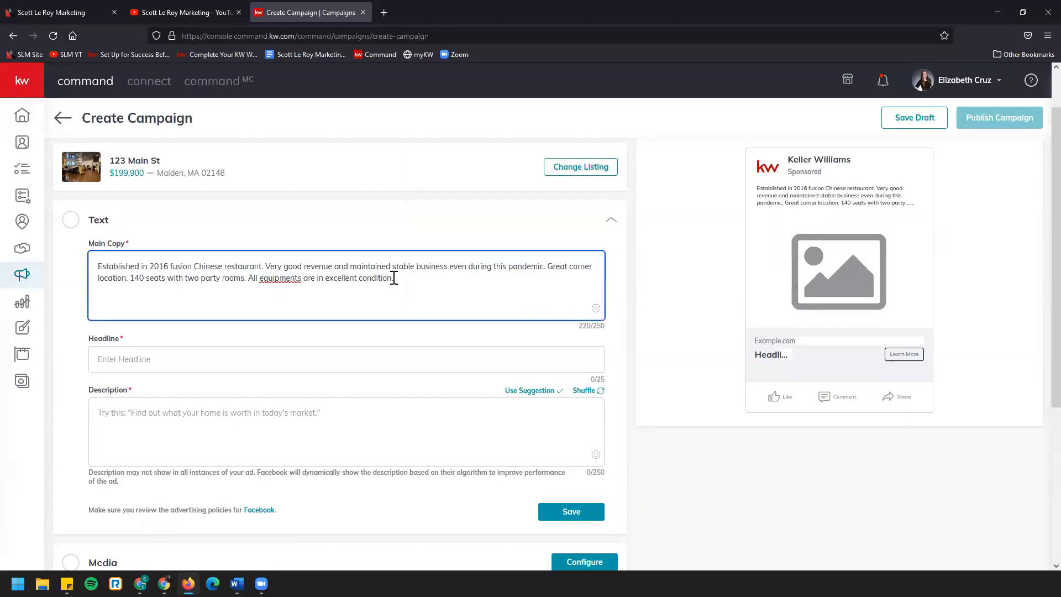
# Correct the main copy's last sentence to read "All equipment is in excellent condition."
pyautogui.rightClick(280, 279)
pyautogui.click(304, 294)
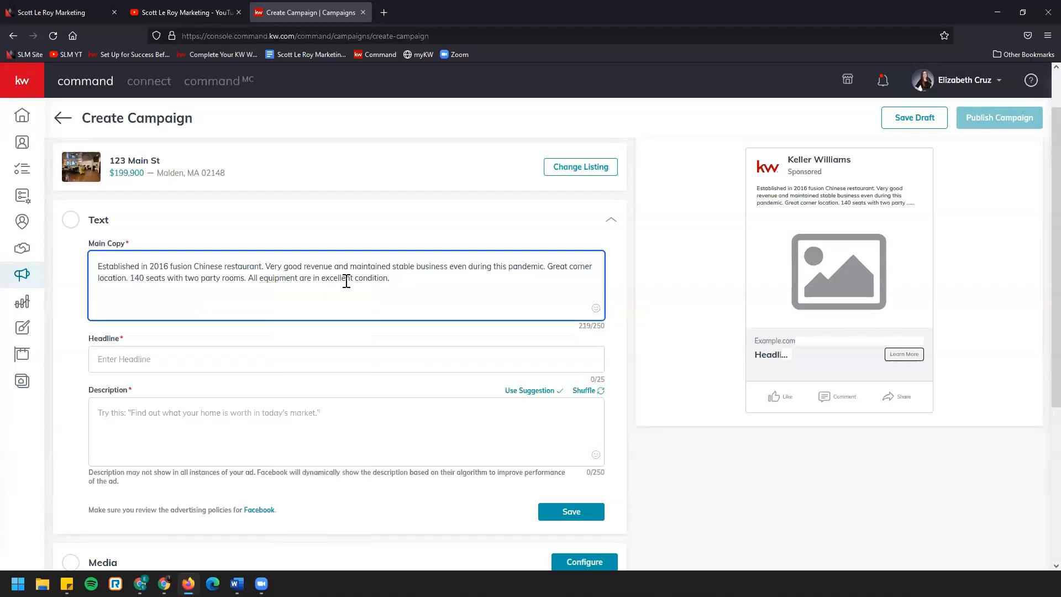
pyautogui.doubleClick(302, 278)
pyautogui.write('is')
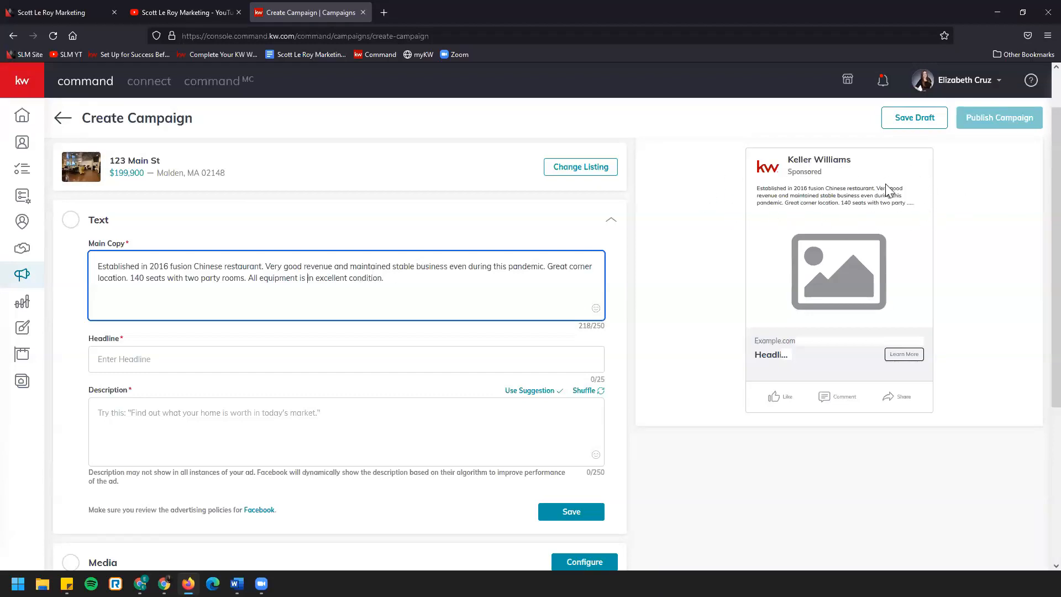
# Remove the equipment sentence from the main copy and change "Very good revenue" to "Great revenue"
pyautogui.click(417, 278)
pyautogui.moveTo(403, 277); pyautogui.dragTo(243, 287)
pyautogui.press('BackSpace')
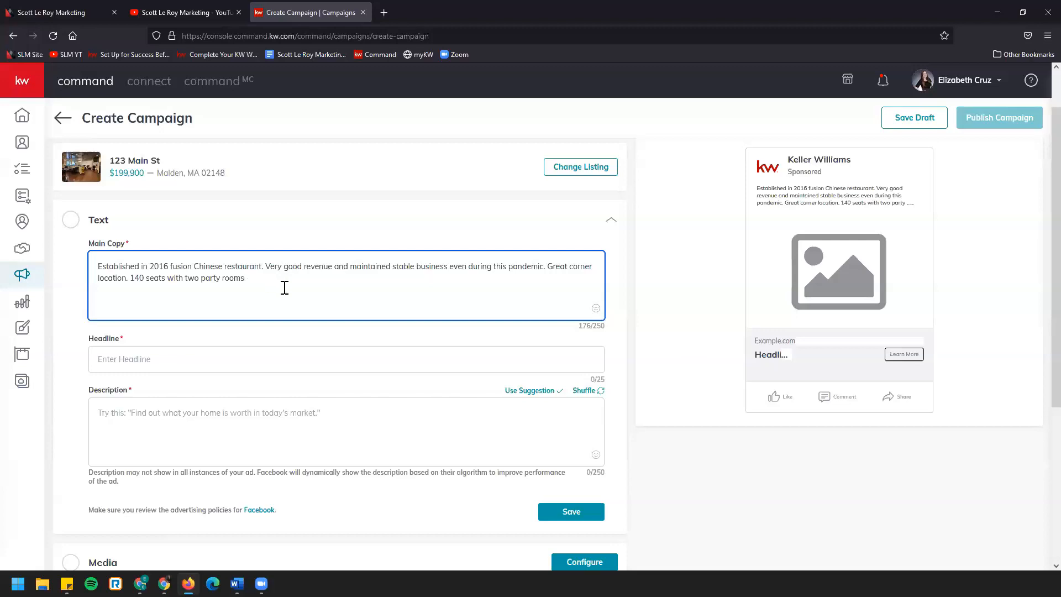
pyautogui.moveTo(265, 268); pyautogui.dragTo(302, 268)
pyautogui.write('Great')
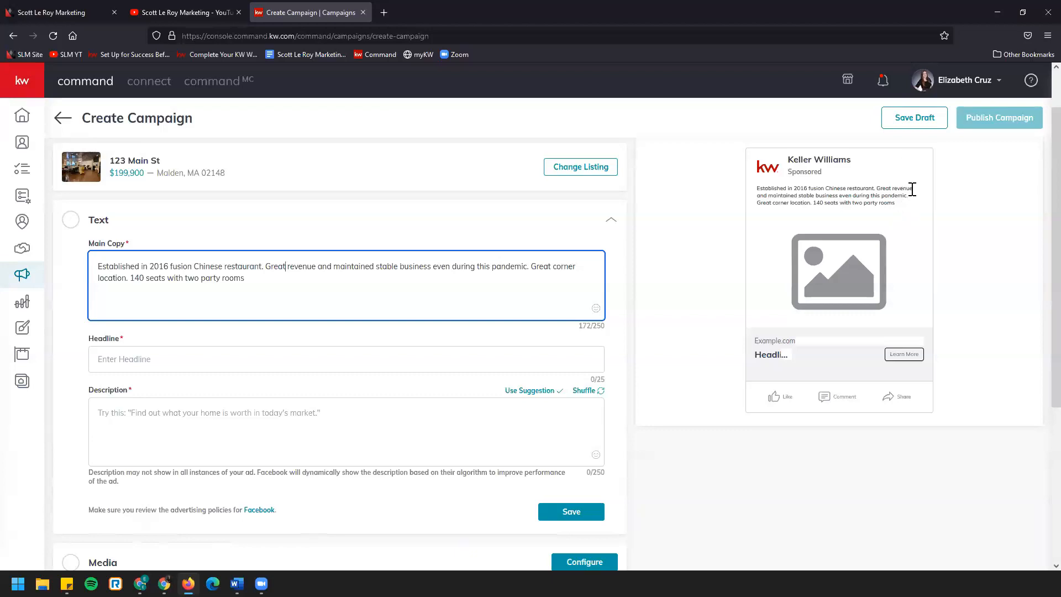
# Enter "Just Sold" as the ad's headline
pyautogui.scroll(-1, 889, 217)
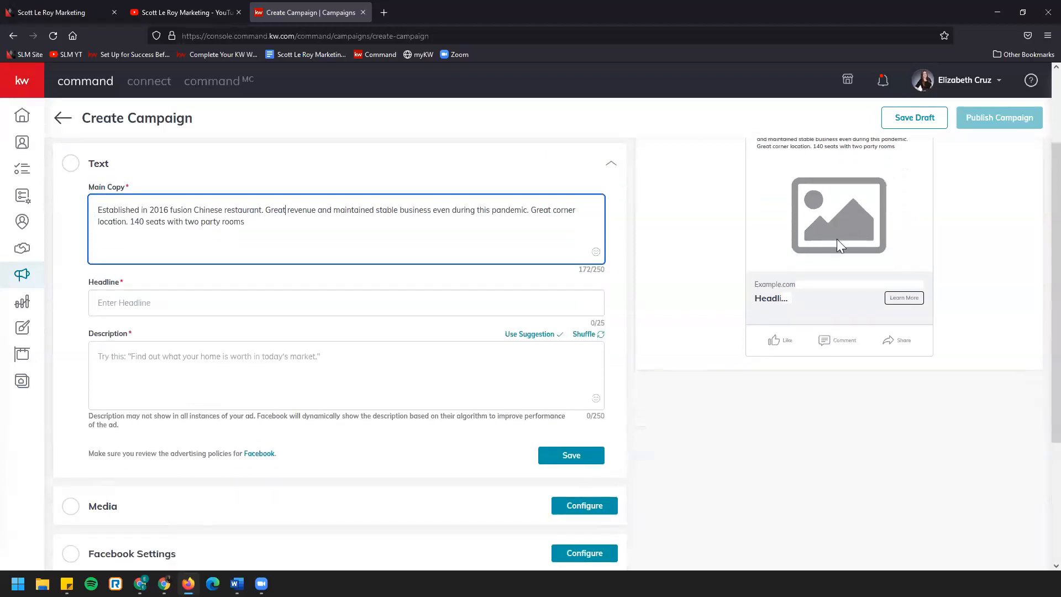
pyautogui.click(258, 303)
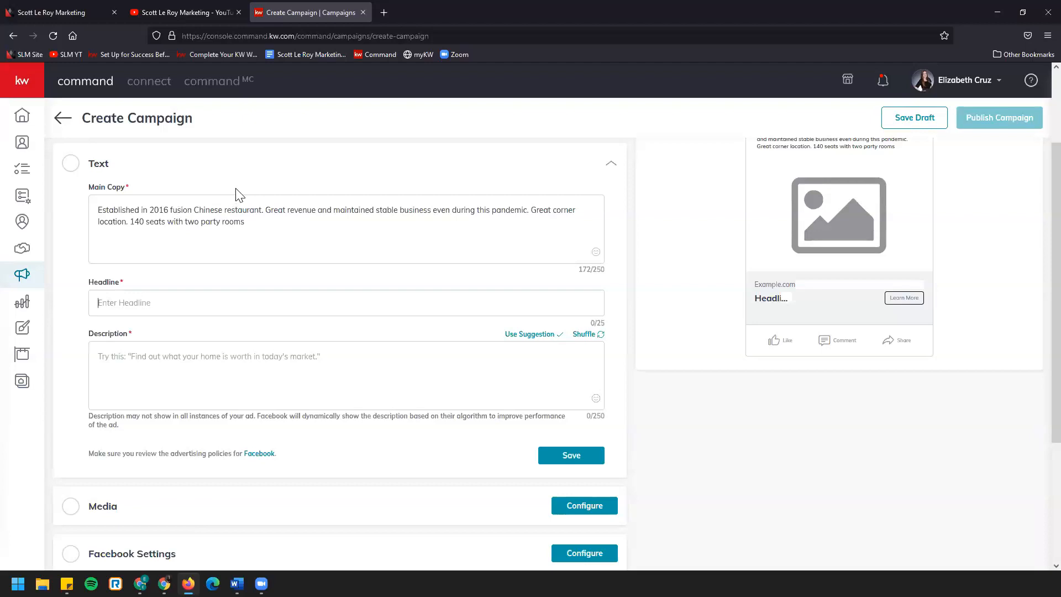
pyautogui.click(262, 299)
pyautogui.write('Just Sold')
# Shuffle the description suggestions, apply "I can help you get the most for your home." and save the text settings
pyautogui.click(346, 360)
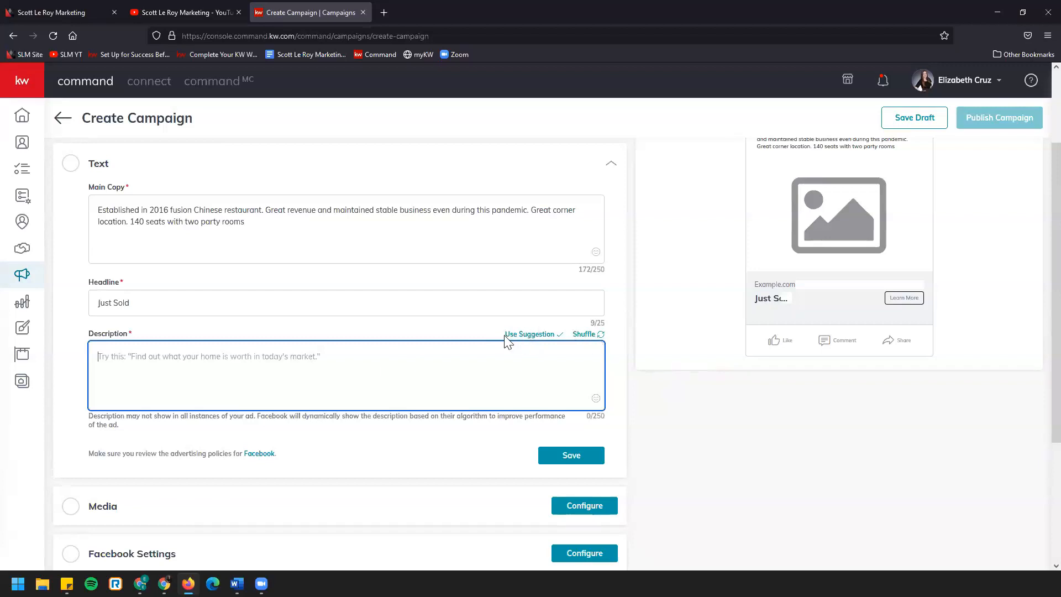
pyautogui.click(597, 335)
pyautogui.click(595, 337)
pyautogui.click(596, 337)
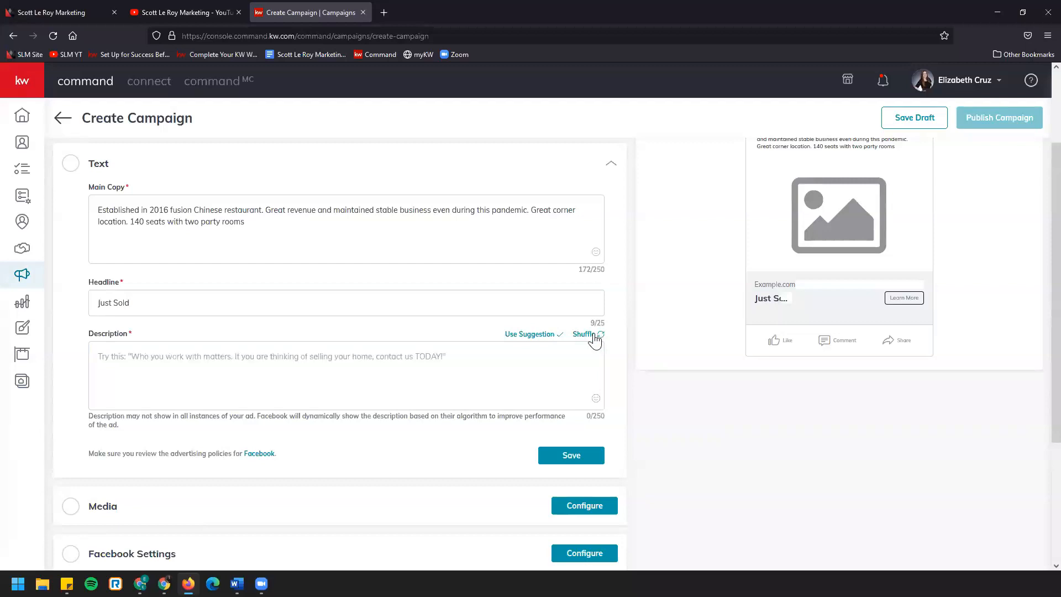
pyautogui.click(595, 337)
pyautogui.click(595, 337)
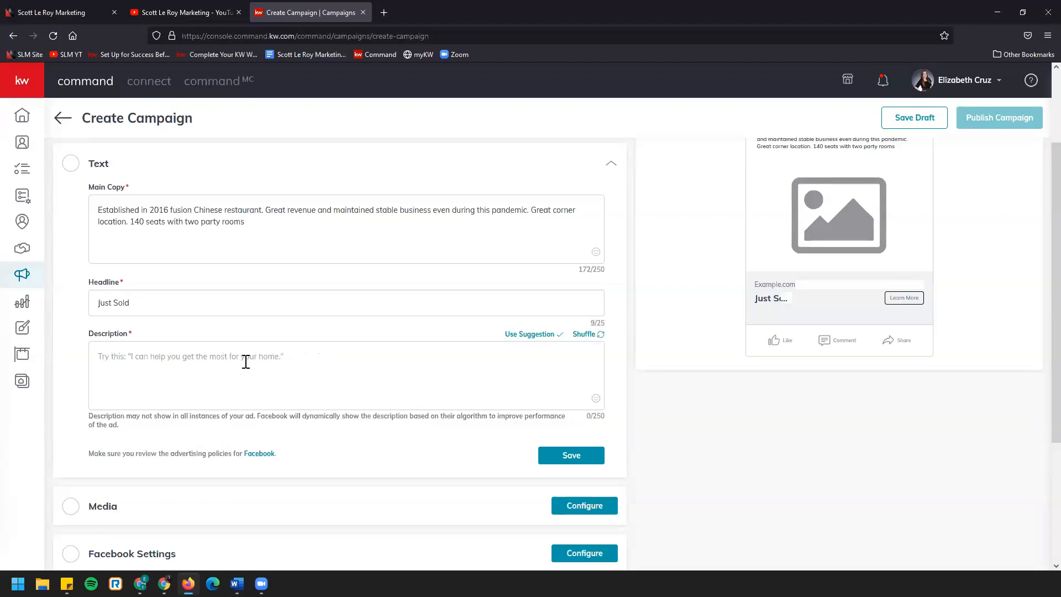
pyautogui.click(534, 335)
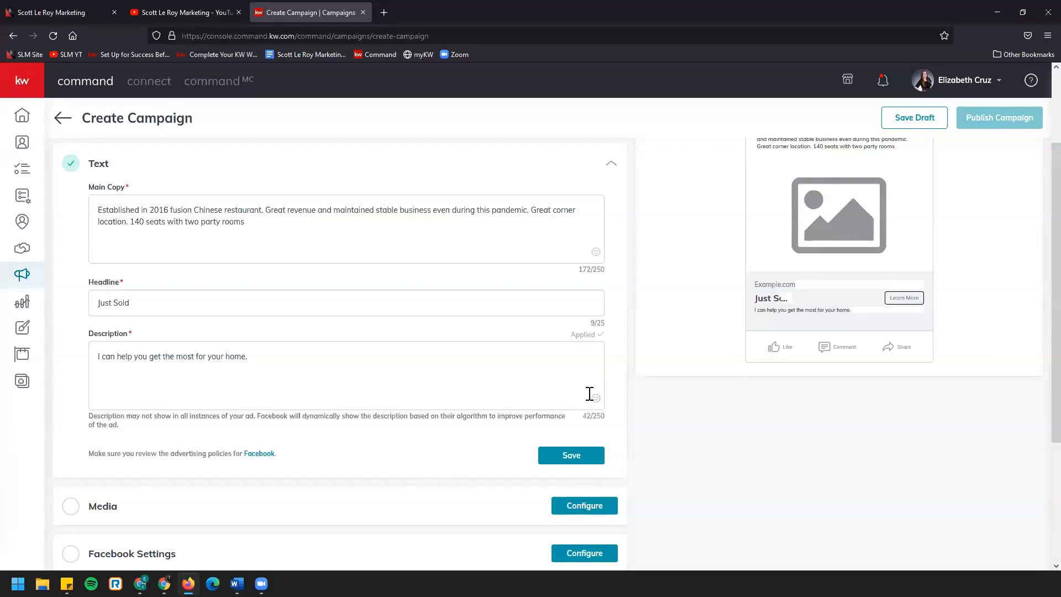
pyautogui.scroll(-1, 592, 393)
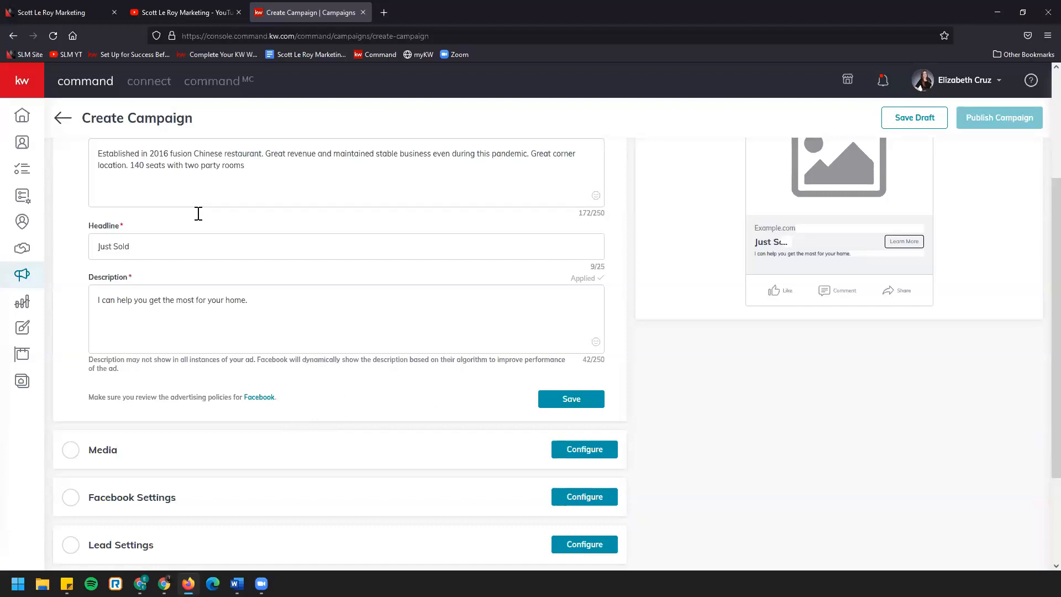
pyautogui.scroll(1, 396, 390)
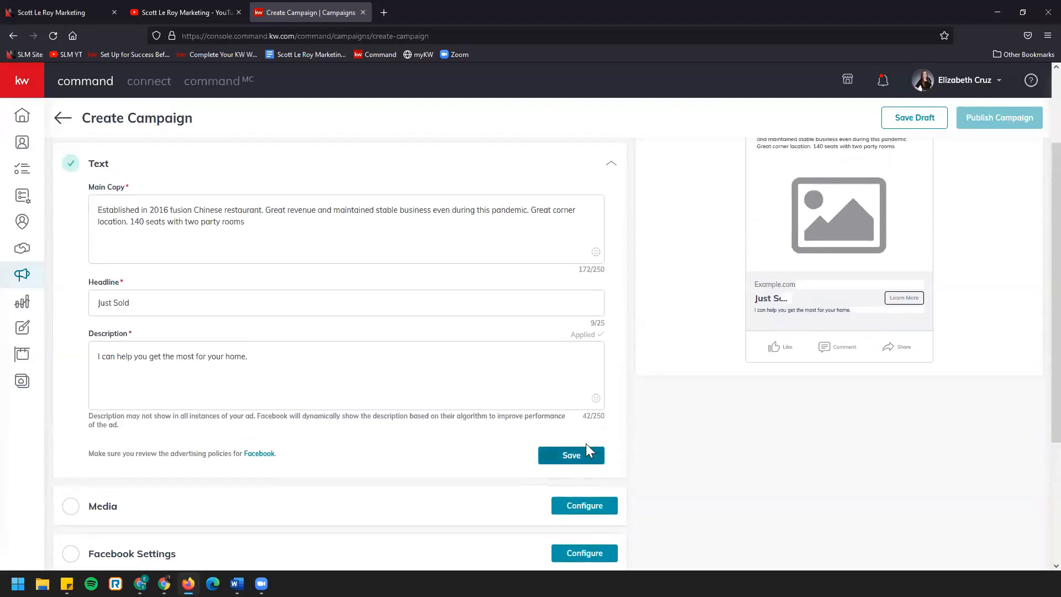
pyautogui.click(590, 461)
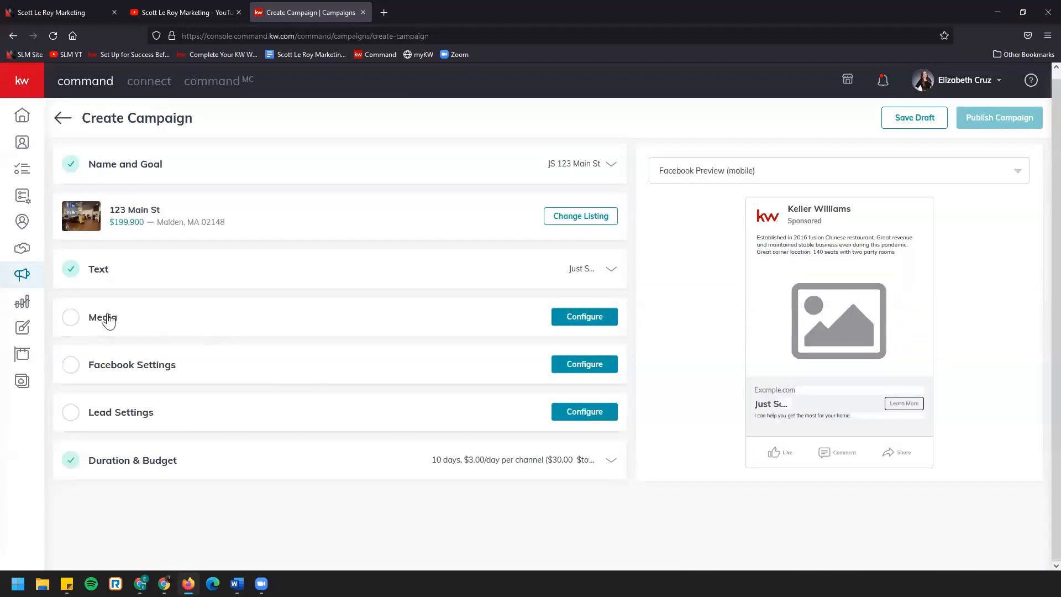
# Open the campaign's Media settings, switch the media type to Video and review the requirements for uploading a video
pyautogui.click(579, 321)
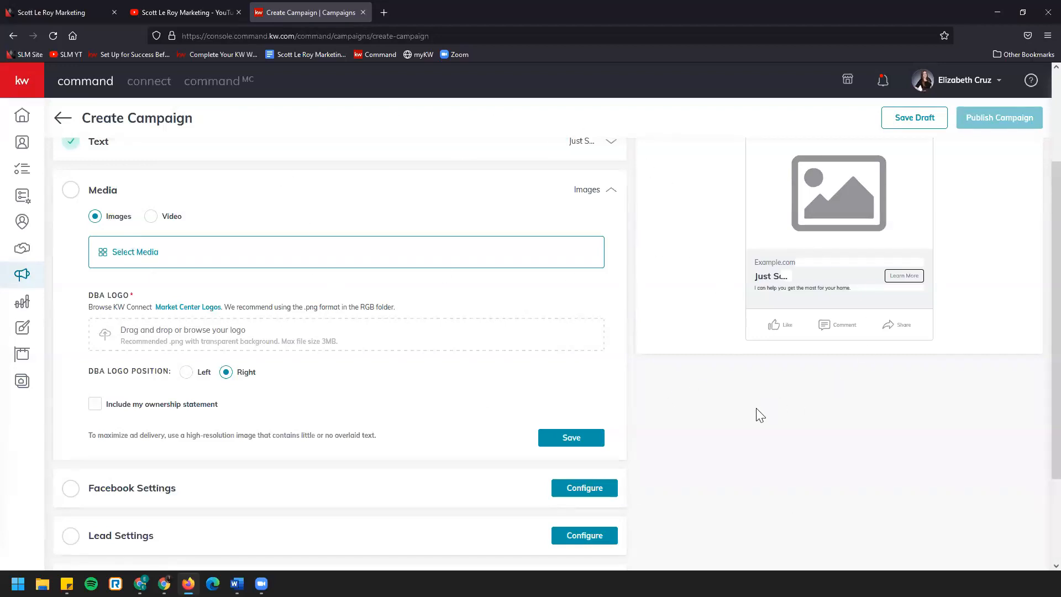
pyautogui.click(151, 216)
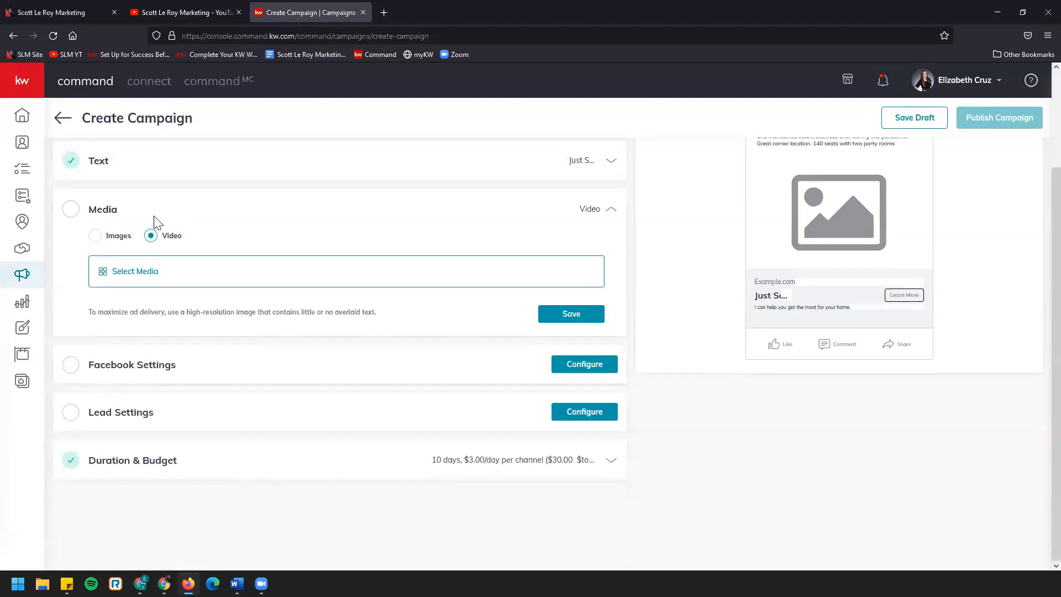
pyautogui.click(160, 270)
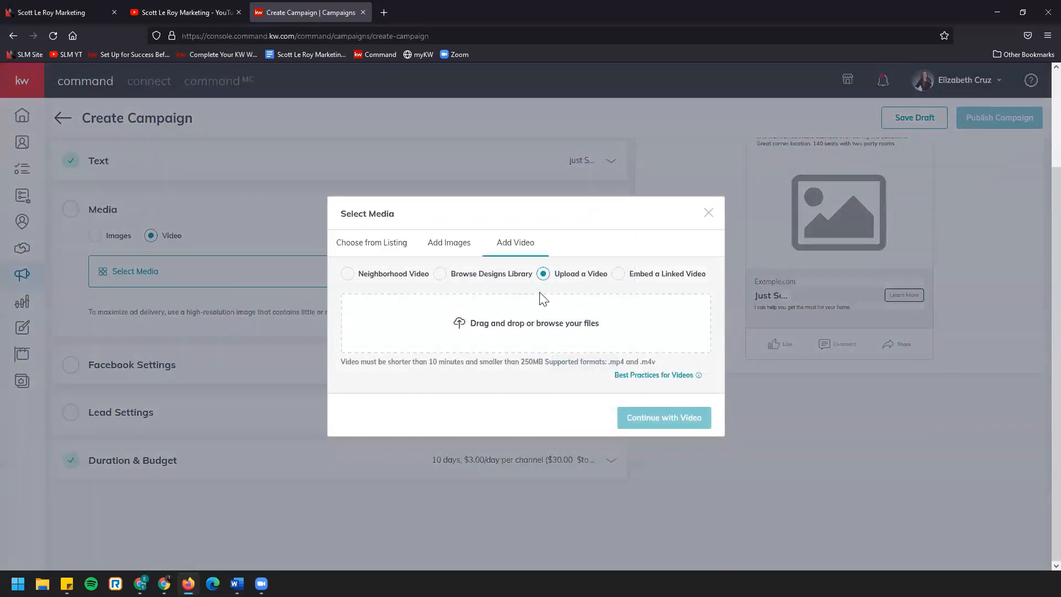
pyautogui.moveTo(395, 362); pyautogui.dragTo(682, 373)
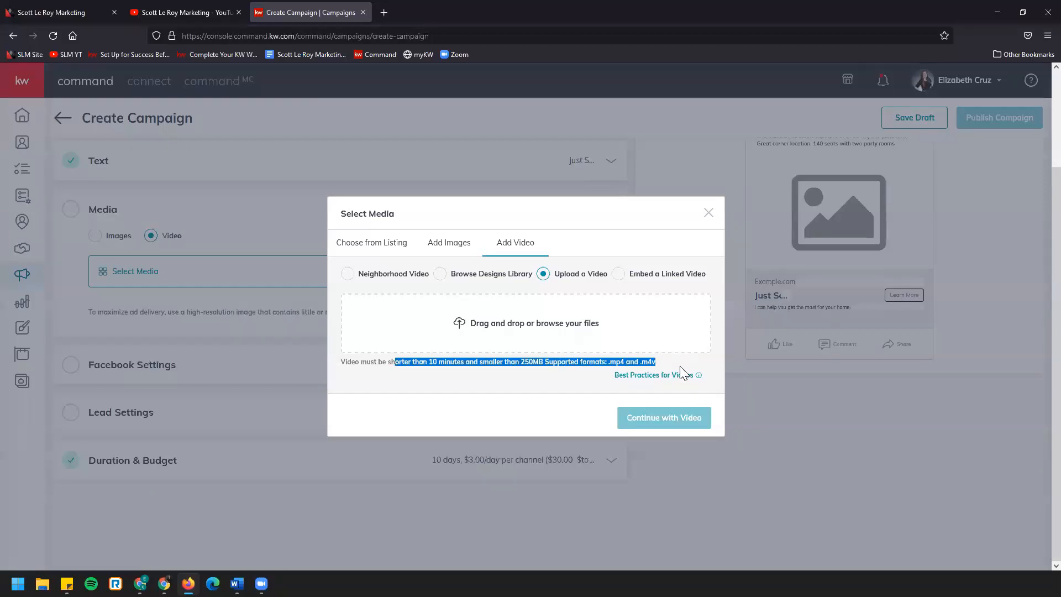
pyautogui.moveTo(680, 375)
pyautogui.click(650, 366)
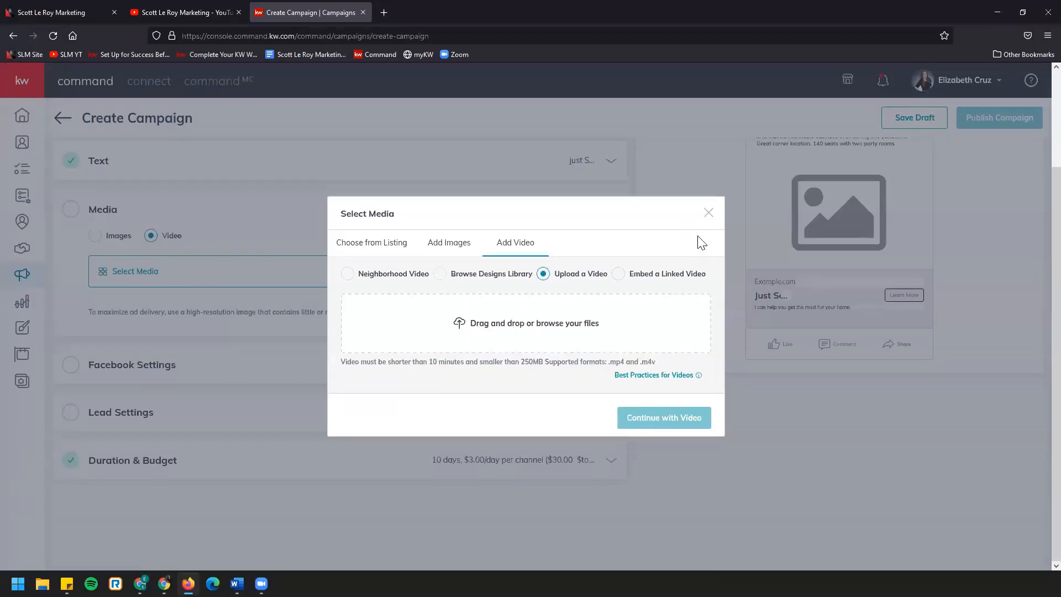
pyautogui.click(708, 213)
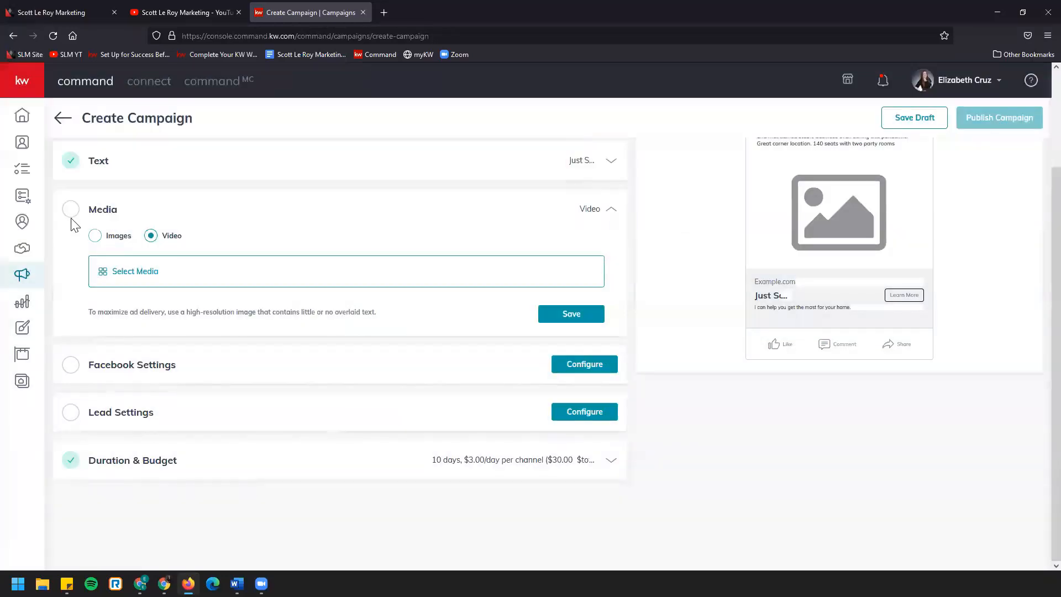
# Set the ad's media type to Images and the DBA logo position to Left
pyautogui.click(95, 235)
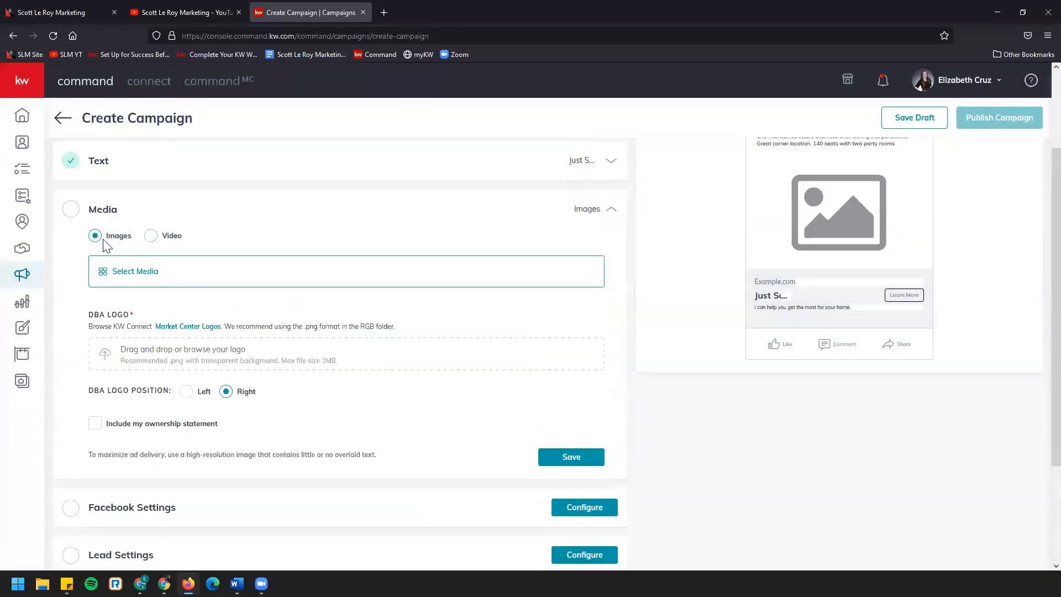
pyautogui.tripleClick(101, 319)
pyautogui.scroll(-1, 138, 310)
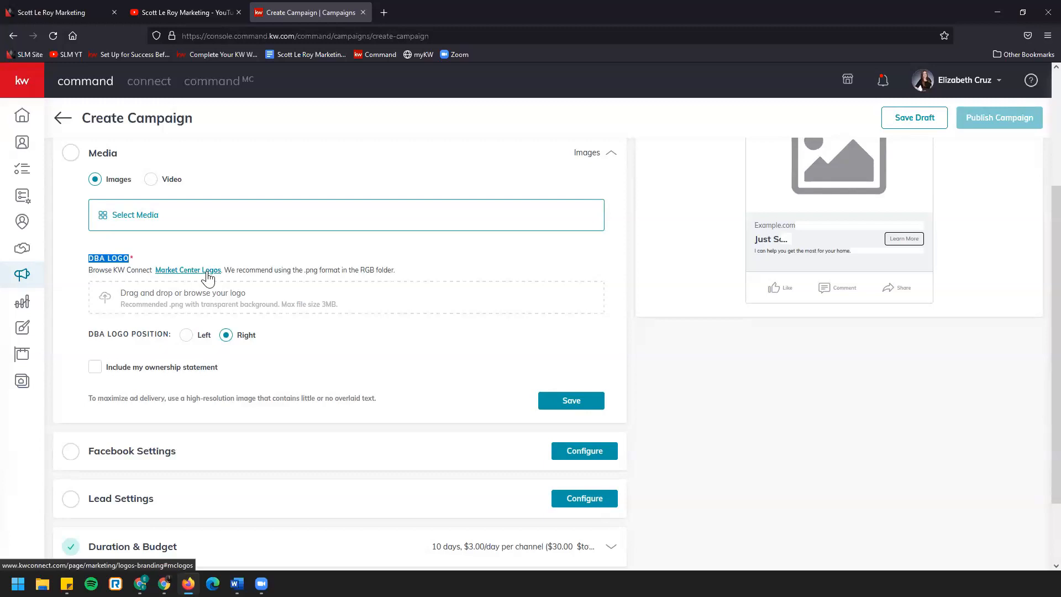
pyautogui.scroll(-1, 208, 276)
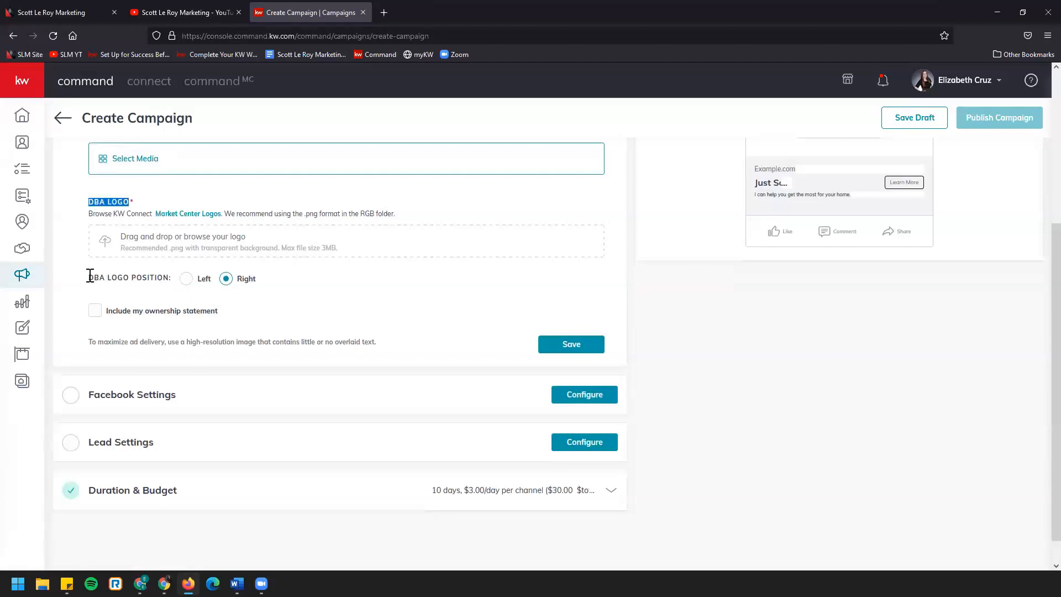
pyautogui.click(186, 281)
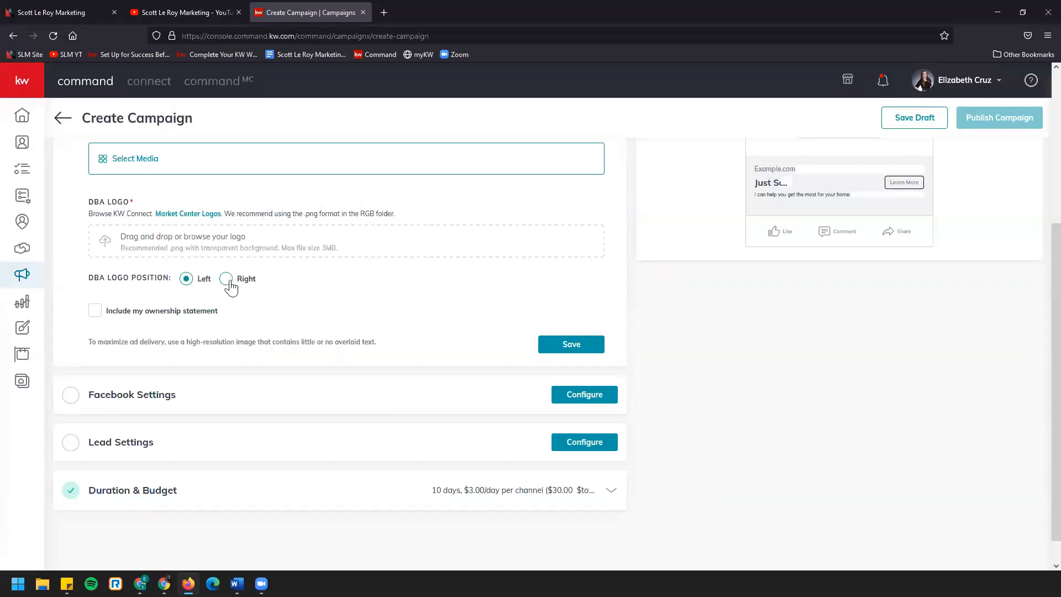
# Include the ownership statement "Each office is independently owned and operated." and try to save the media settings
pyautogui.click(95, 312)
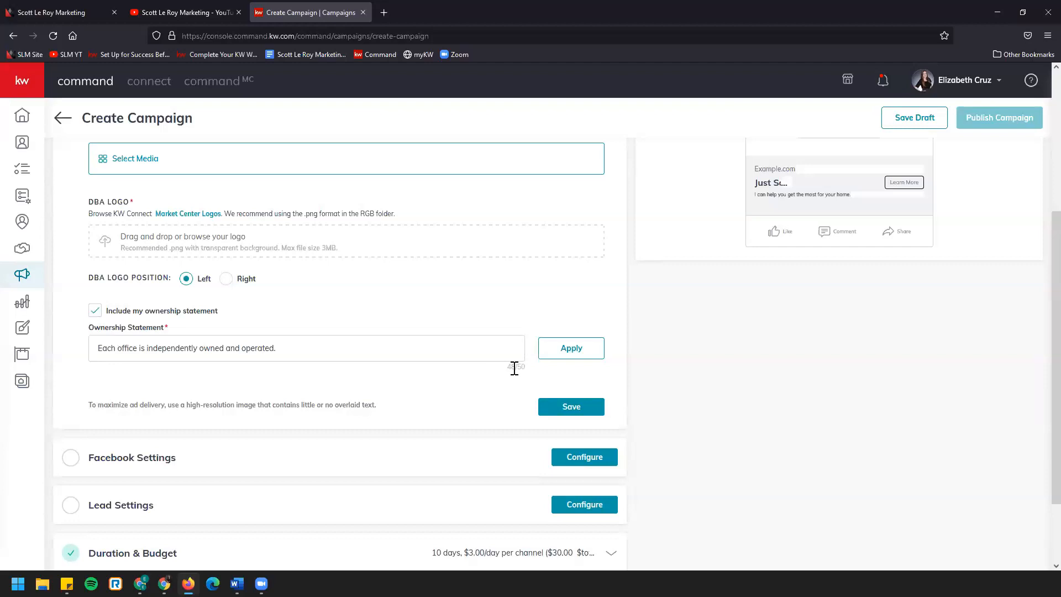
pyautogui.scroll(1, 514, 368)
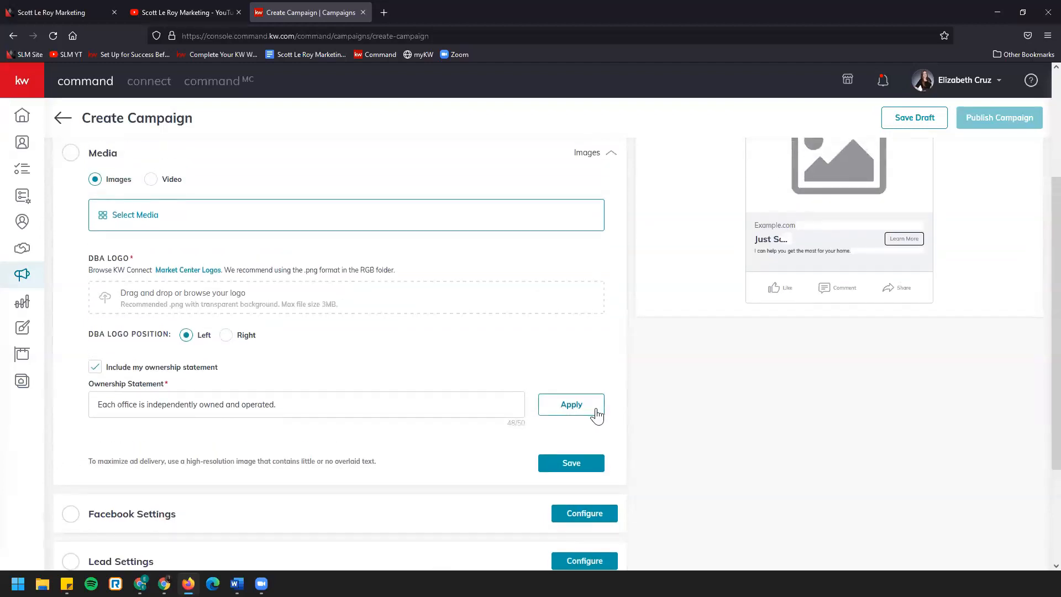
pyautogui.scroll(1, 344, 393)
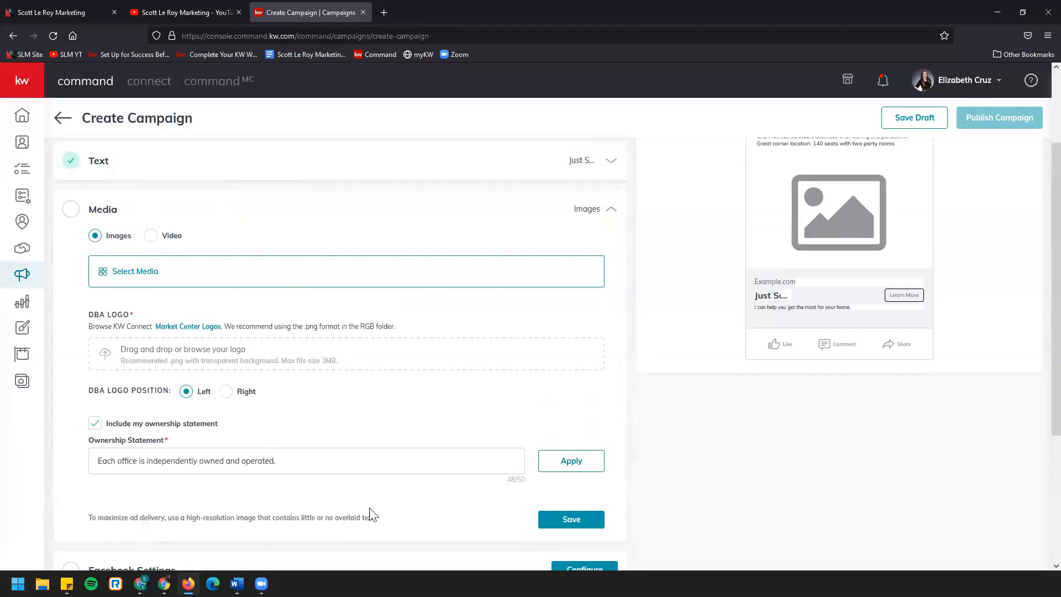
pyautogui.click(552, 521)
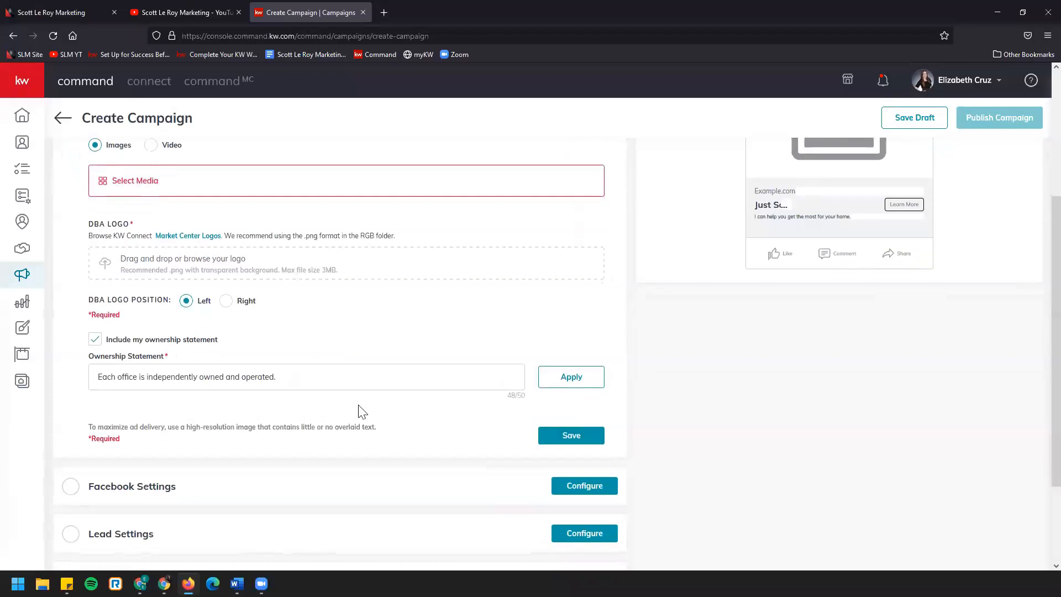
pyautogui.scroll(2, 334, 444)
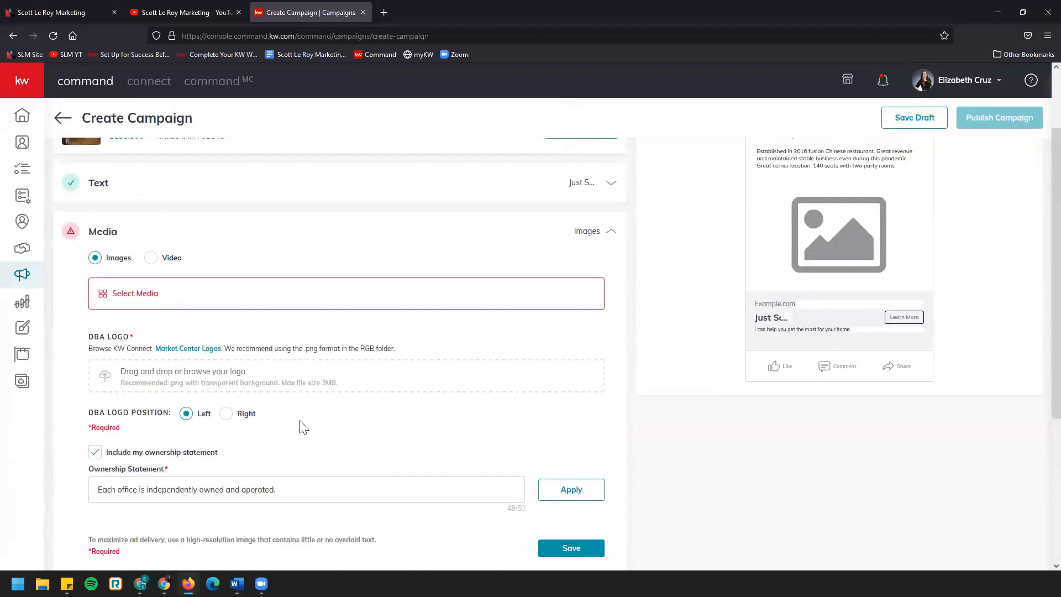
# In Facebook Settings, choose the agent's account and real estate business page, with the Facebook Lead Generation Form as destination
pyautogui.scroll(-3, 294, 426)
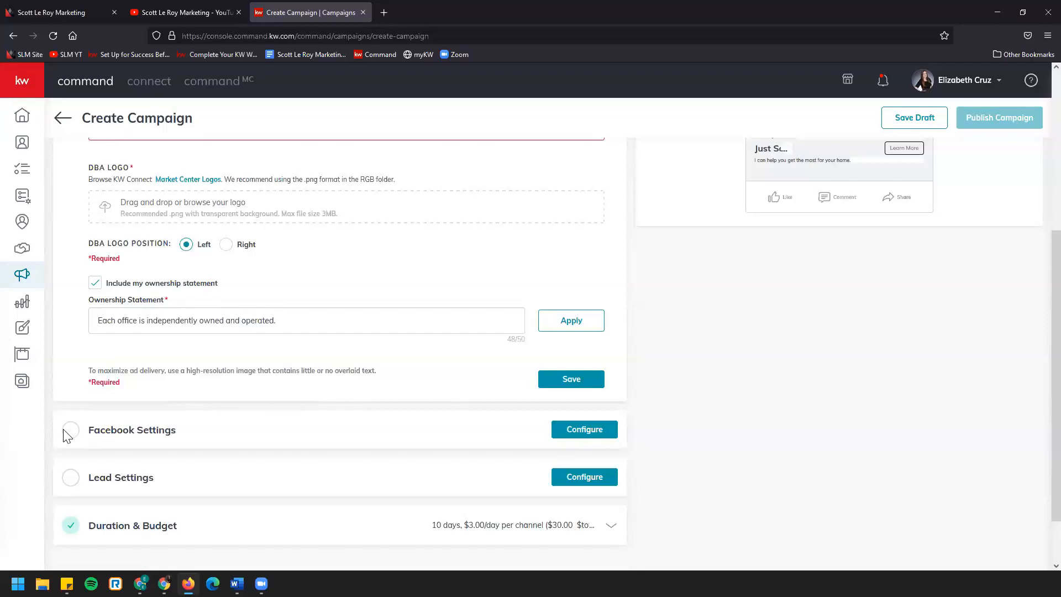
pyautogui.click(585, 430)
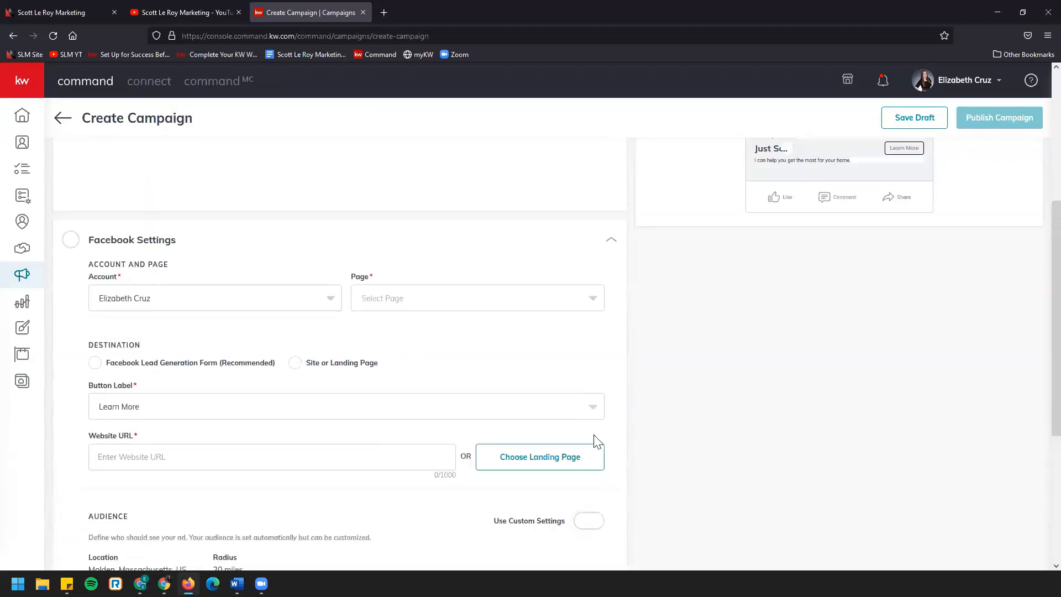
pyautogui.scroll(2, 610, 457)
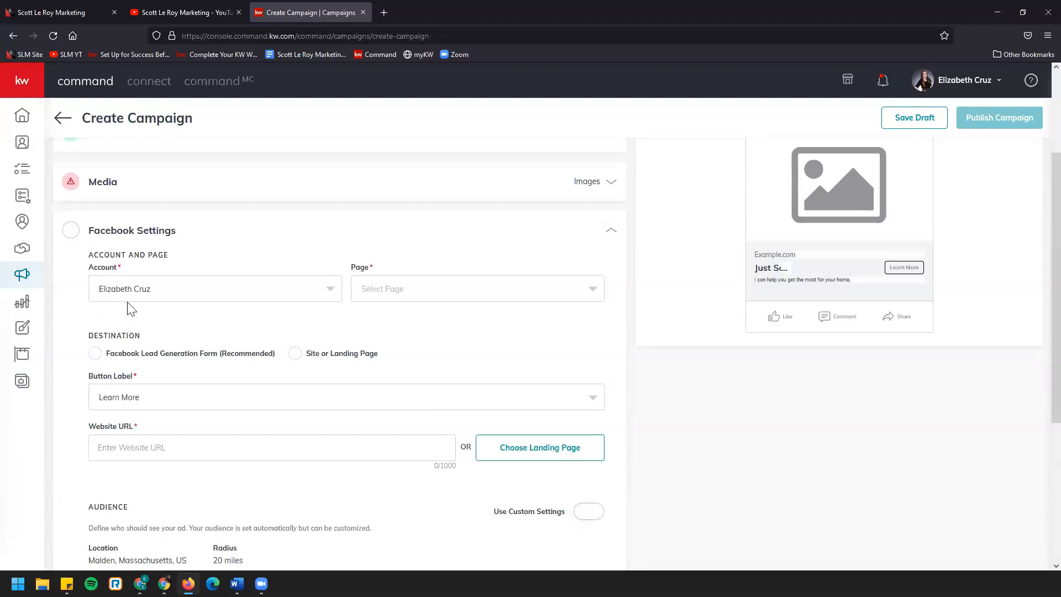
pyautogui.click(323, 297)
pyautogui.click(193, 298)
pyautogui.click(554, 292)
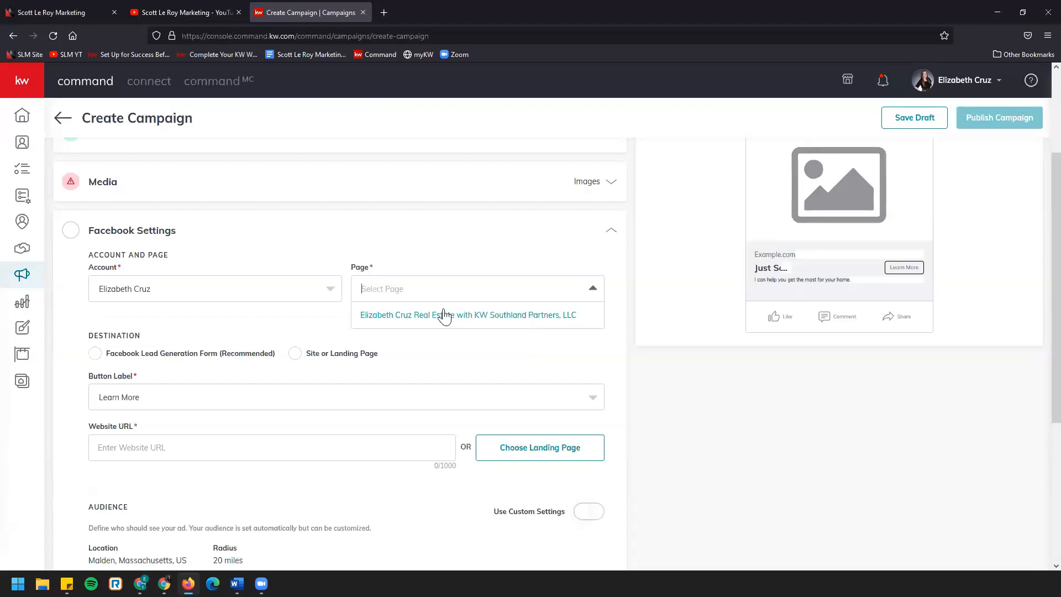
pyautogui.click(387, 318)
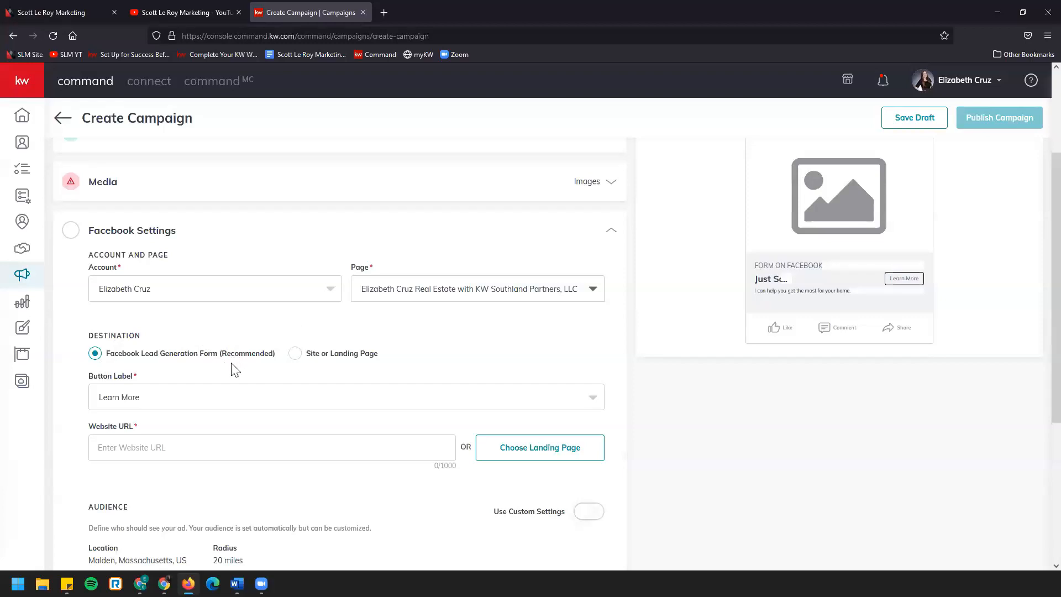
pyautogui.scroll(-1, 217, 367)
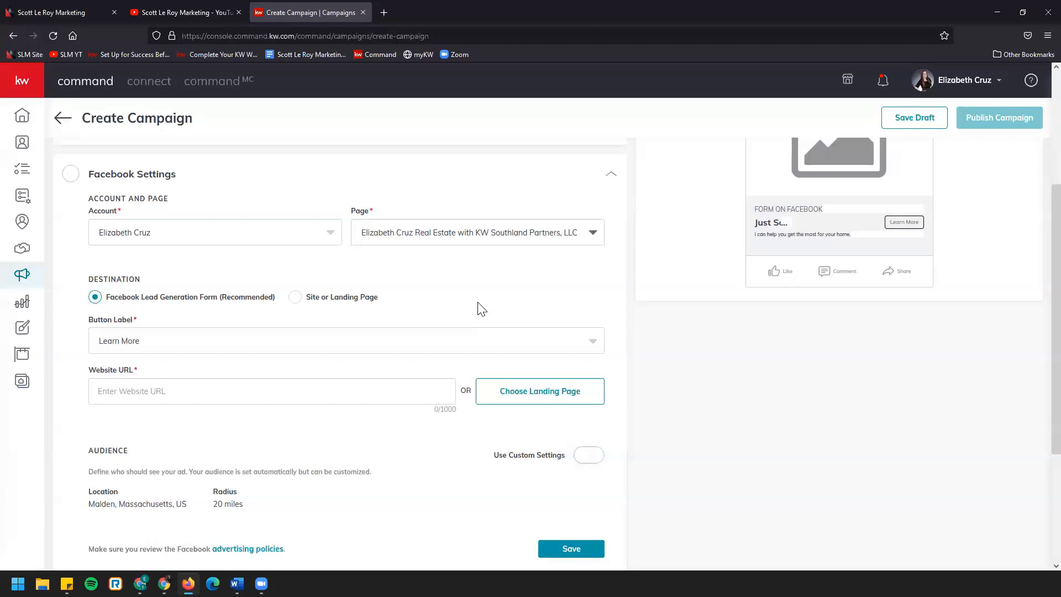
# Review the available button labels for the ad and keep Learn More
pyautogui.click(343, 391)
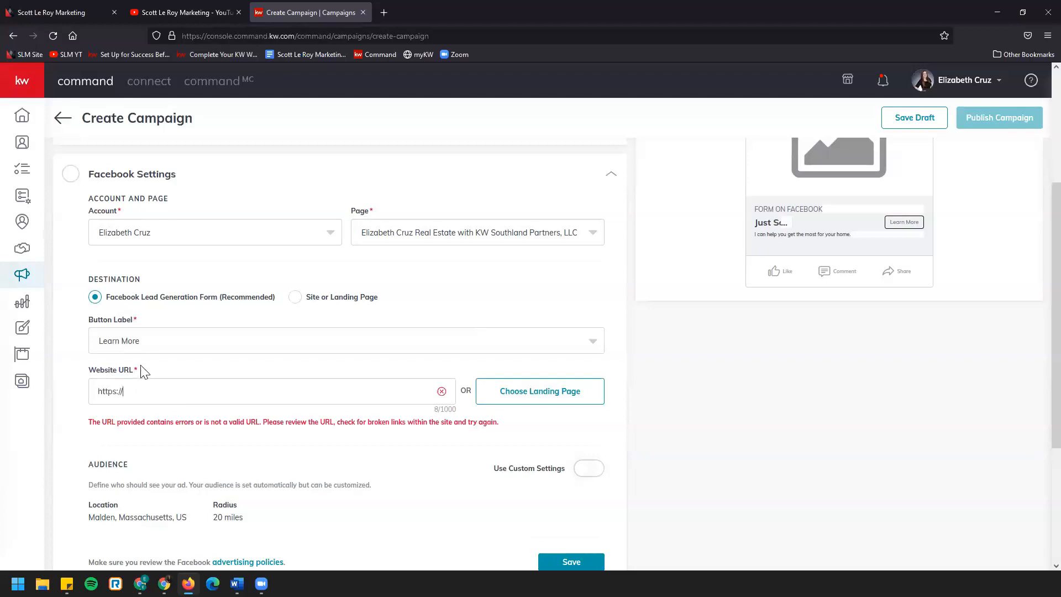
pyautogui.click(592, 348)
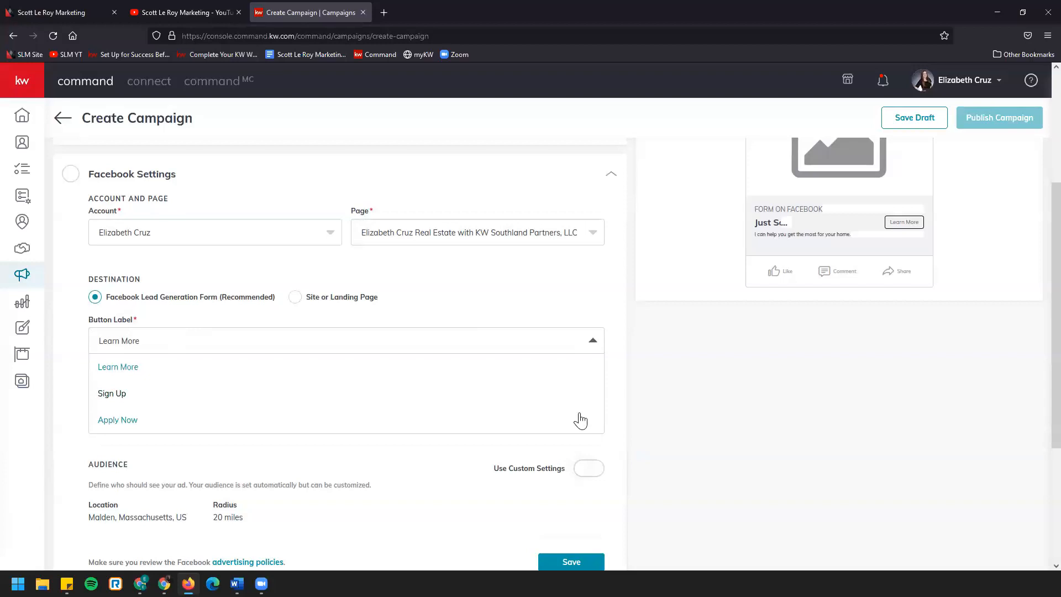
pyautogui.click(594, 341)
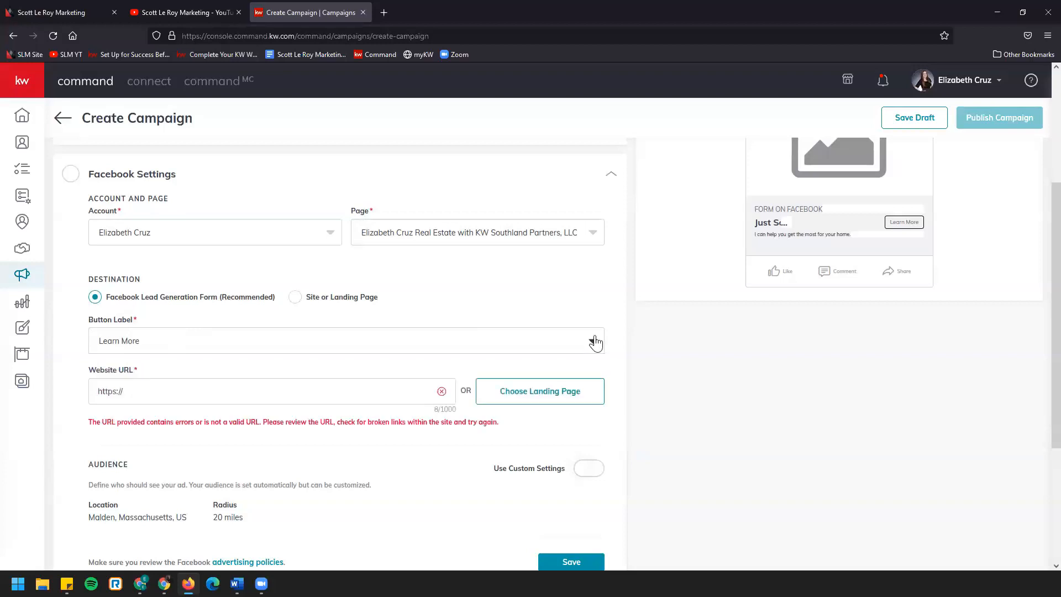
pyautogui.scroll(-1, 595, 342)
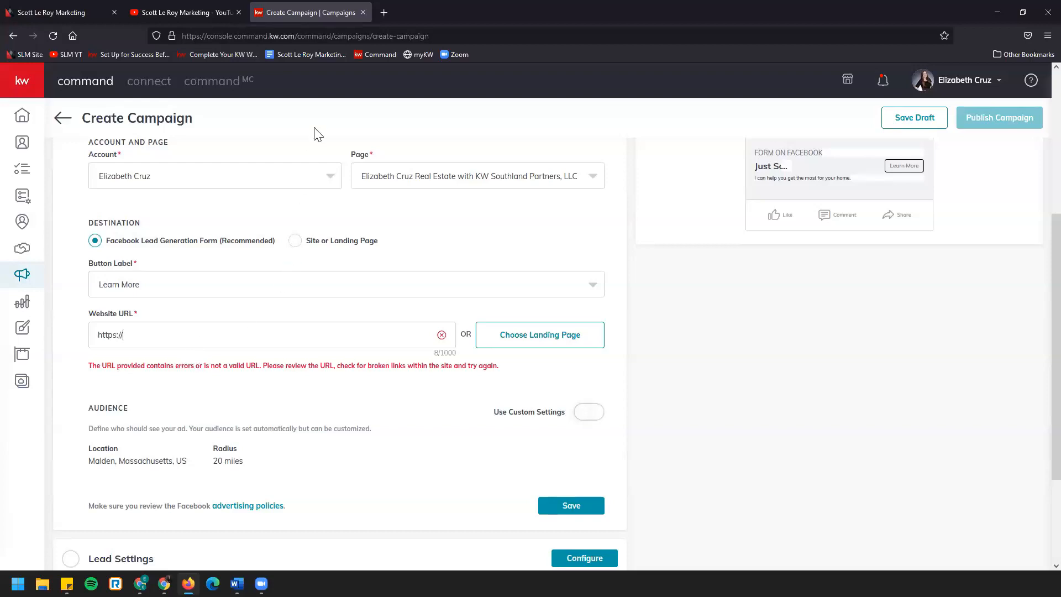
# Open the agent's kw.com website in a new browser tab
pyautogui.click(379, 16)
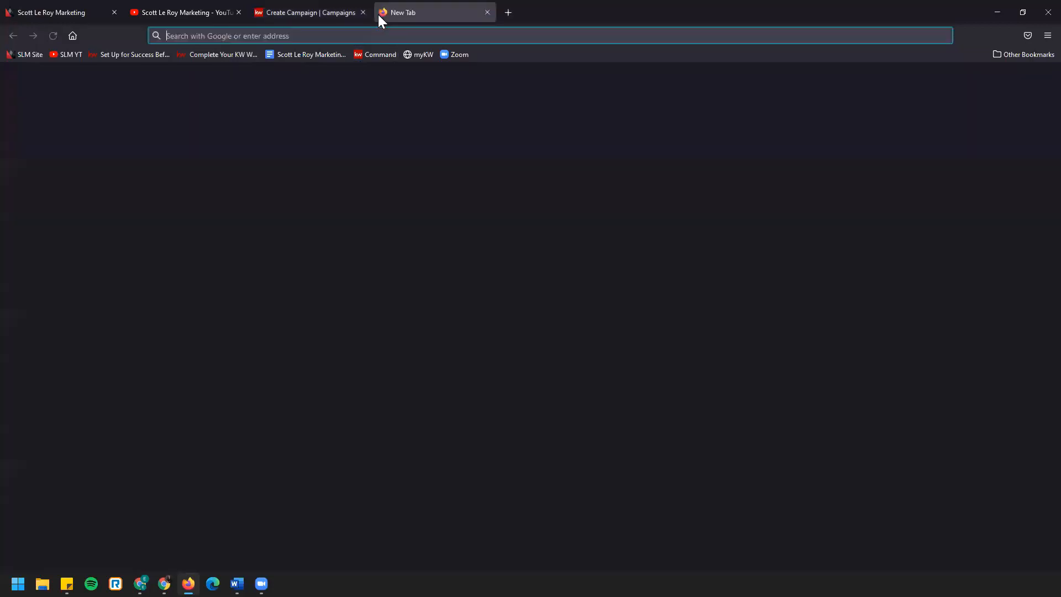
pyautogui.press('Return')
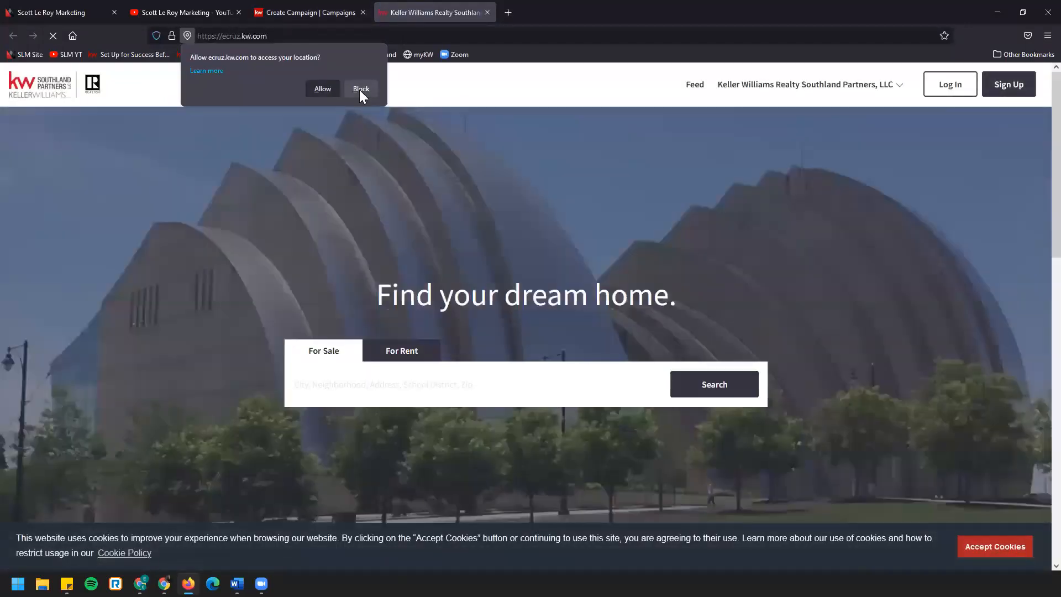
# Block location access for the site and search the for-sale listings for the sold property's address in Malden
pyautogui.click(361, 90)
pyautogui.click(441, 390)
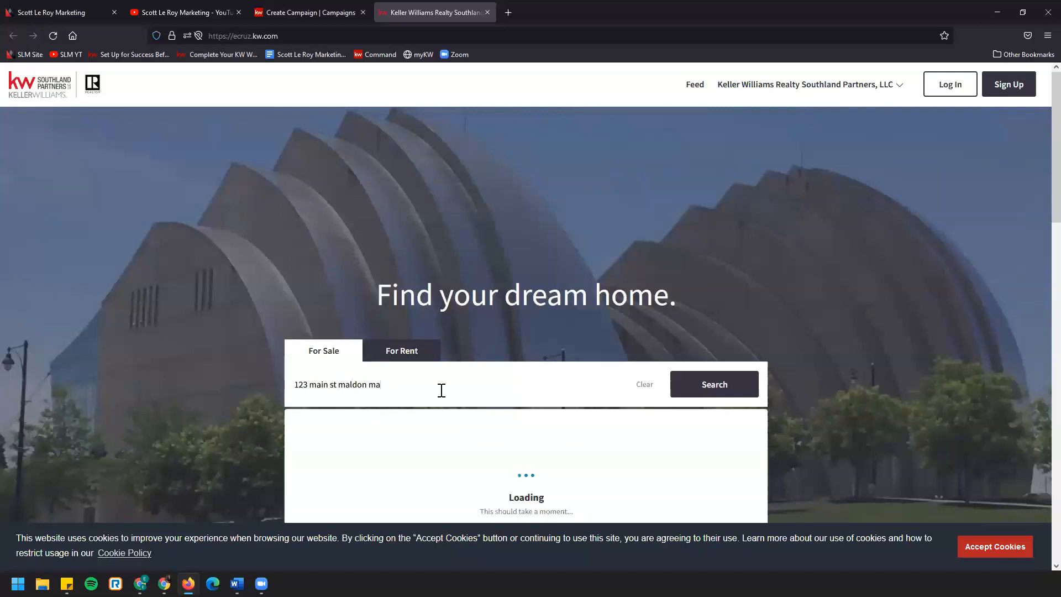
pyautogui.click(744, 385)
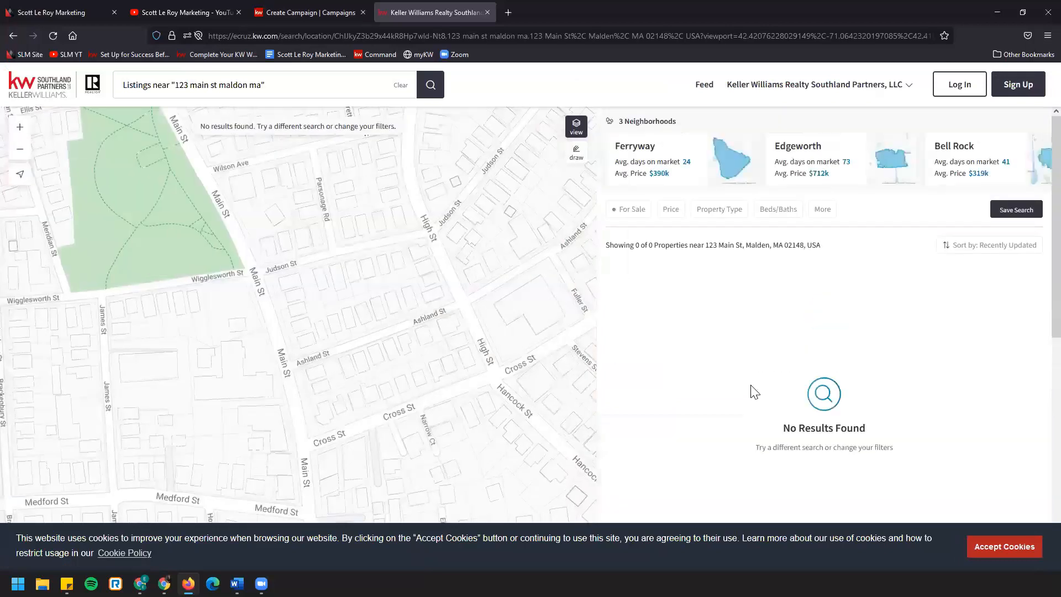
pyautogui.scroll(-2, 335, 303)
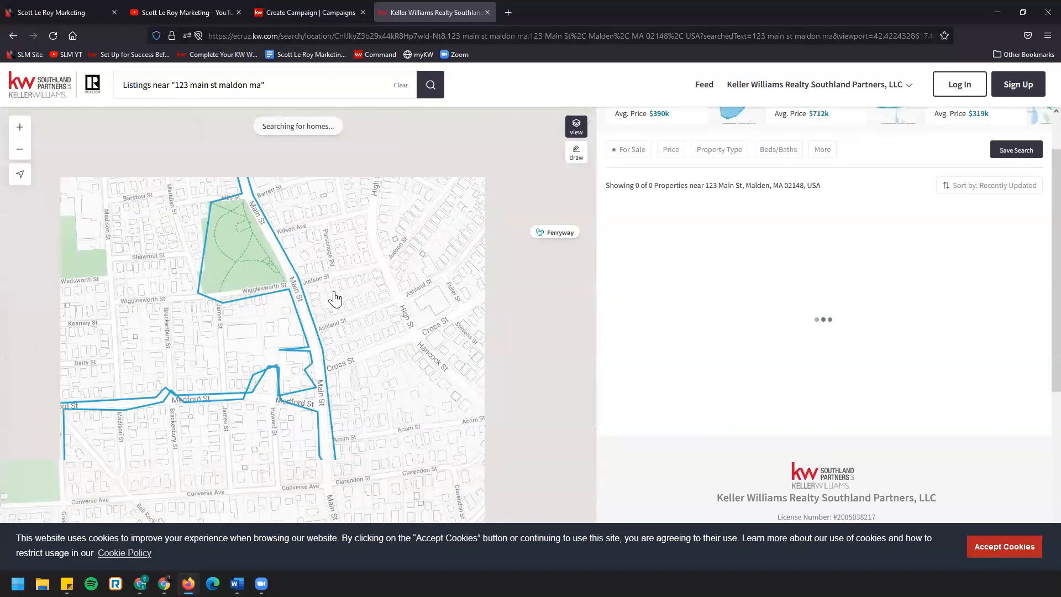
pyautogui.scroll(-2, 335, 299)
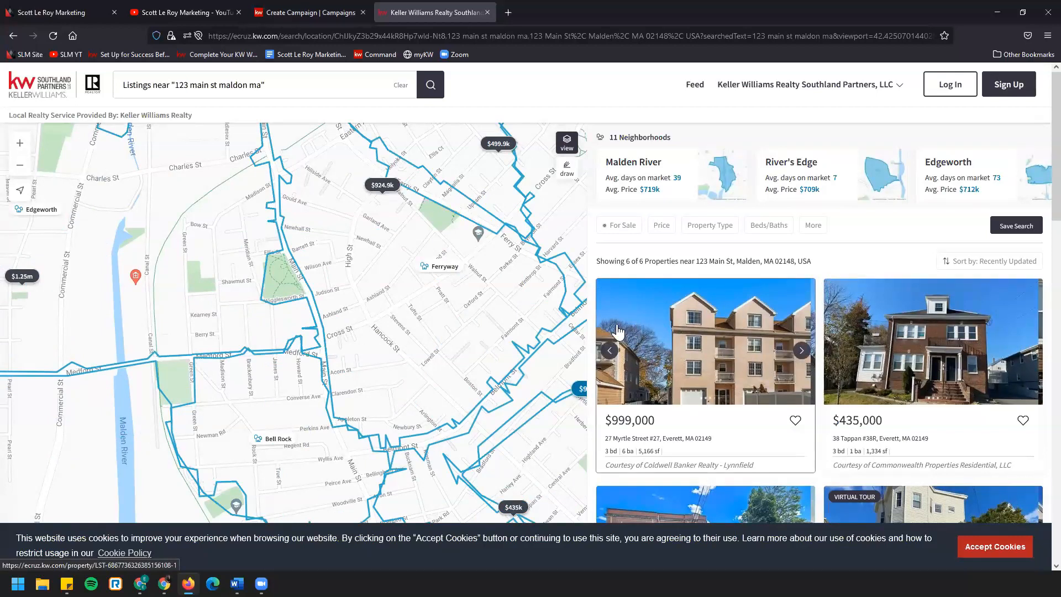
# Open the $999,000 listing, block location access and copy the property page's URL
pyautogui.click(697, 334)
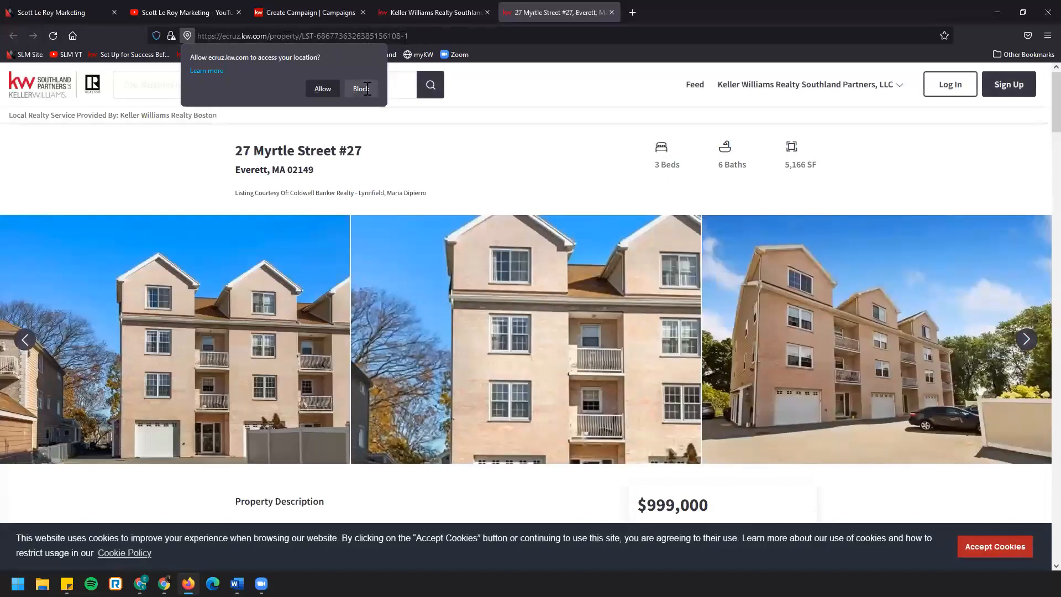
pyautogui.click(361, 89)
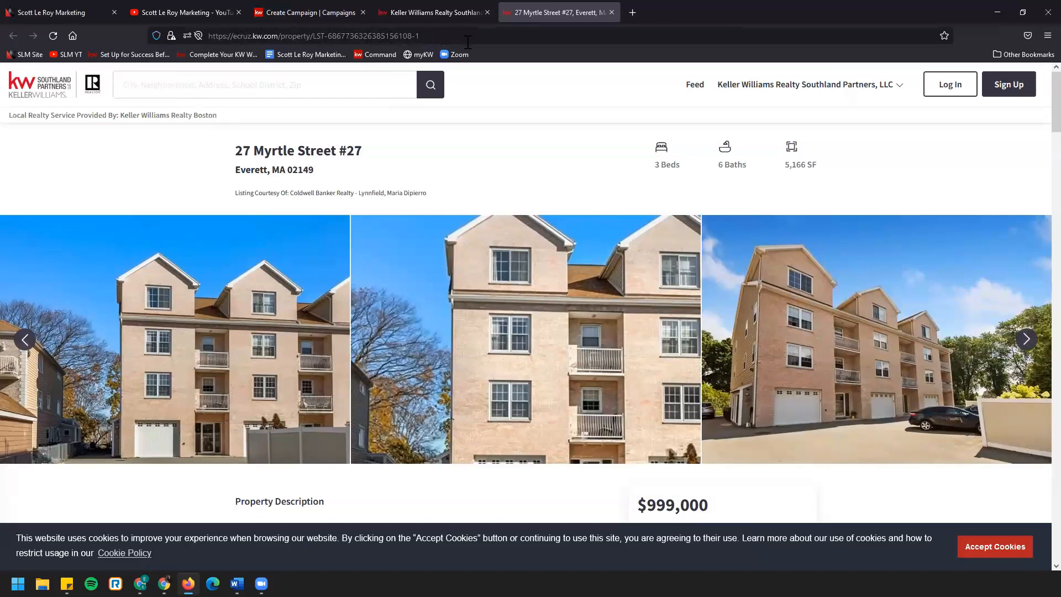
pyautogui.click(312, 37)
pyautogui.hotkey('ctrl', 'c')
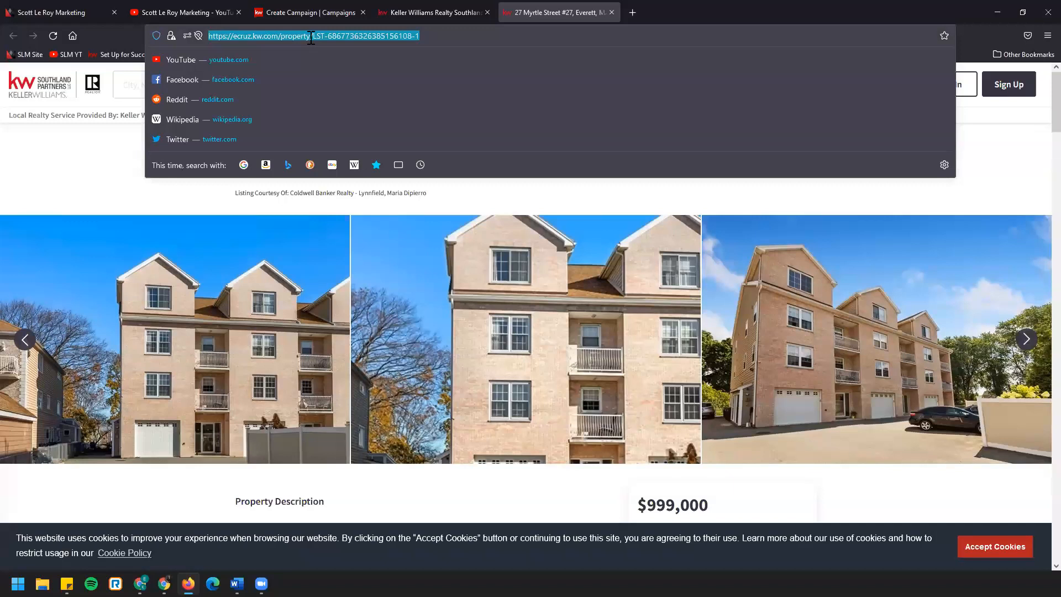
pyautogui.rightClick(325, 40)
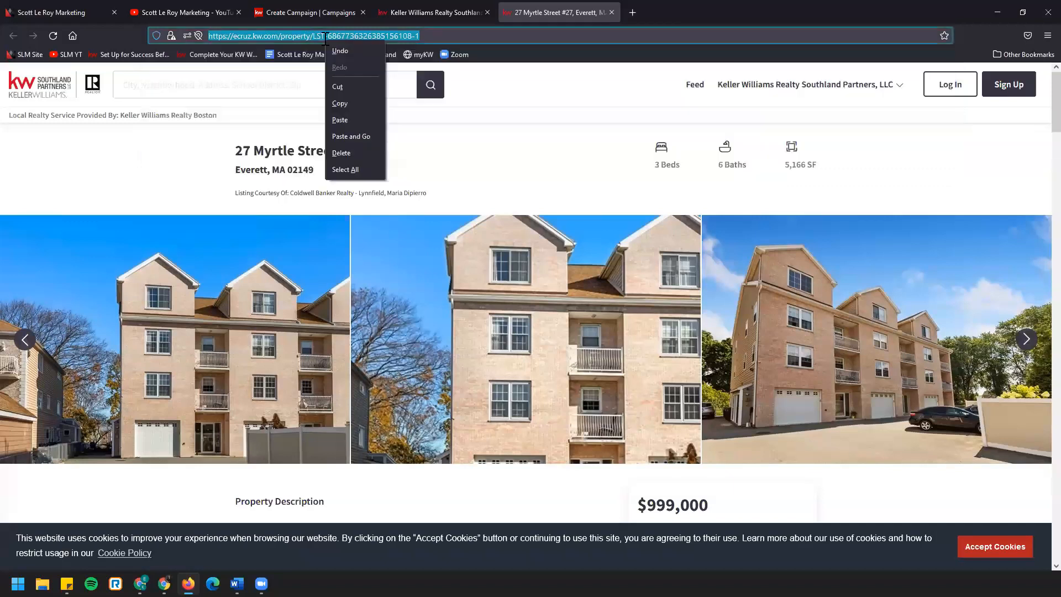
pyautogui.click(360, 103)
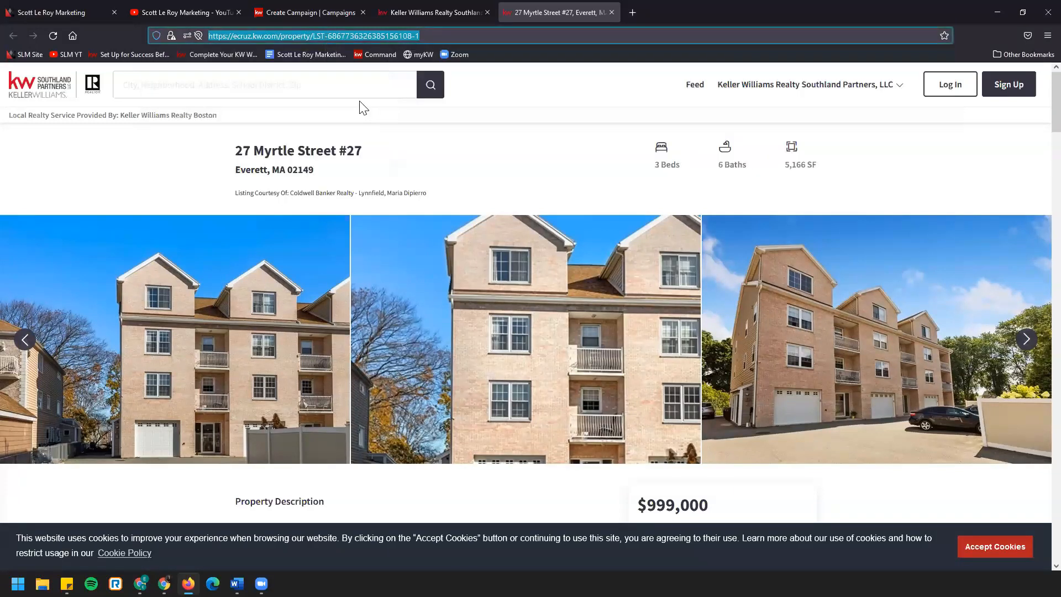
# Return to the campaign and replace the website URL with the copied property page link
pyautogui.click(324, 14)
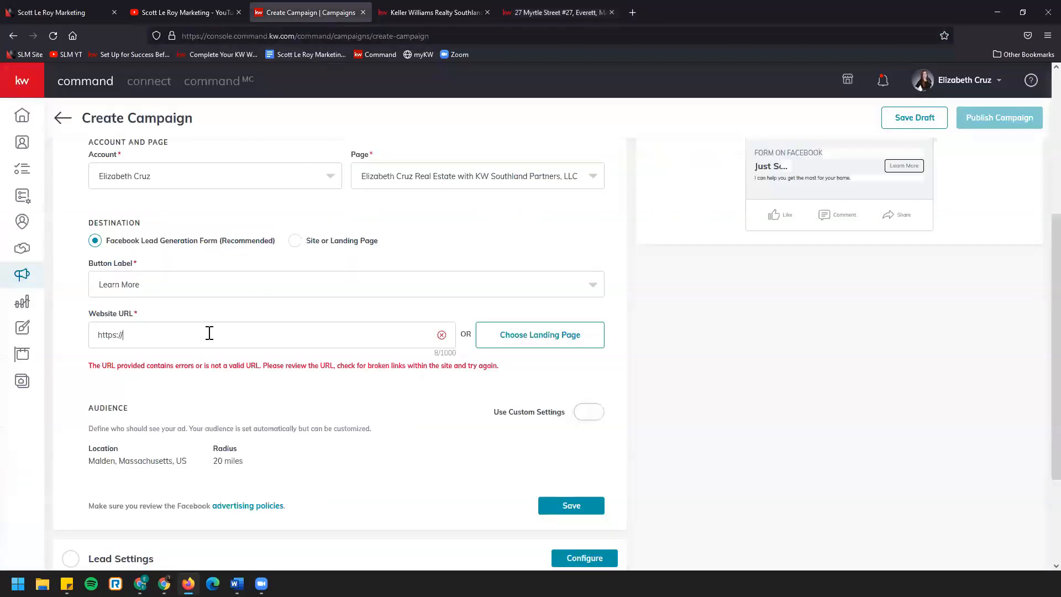
pyautogui.tripleClick(106, 333)
pyautogui.rightClick(132, 338)
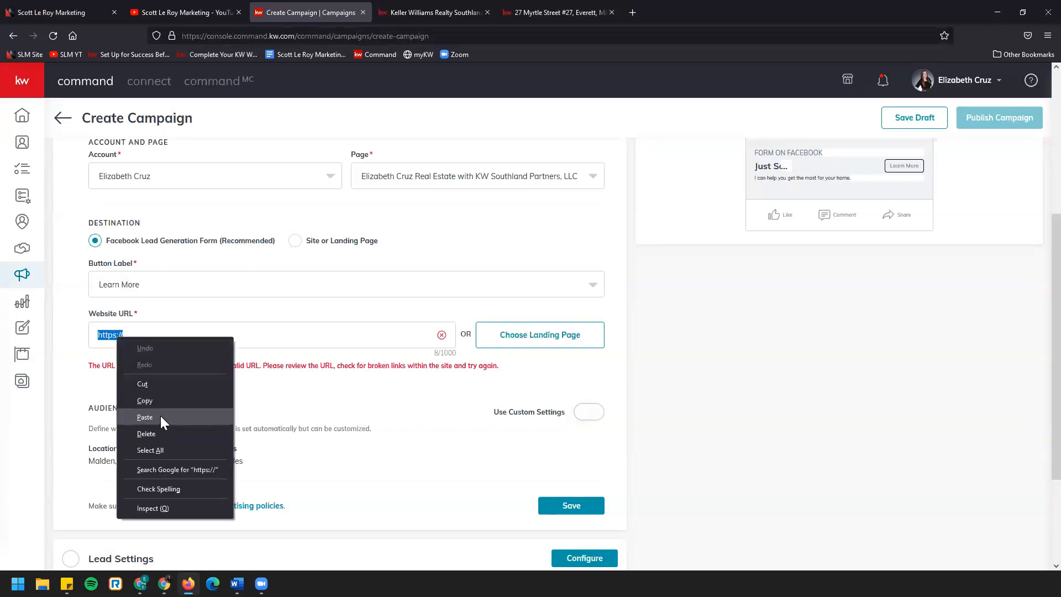
pyautogui.click(160, 416)
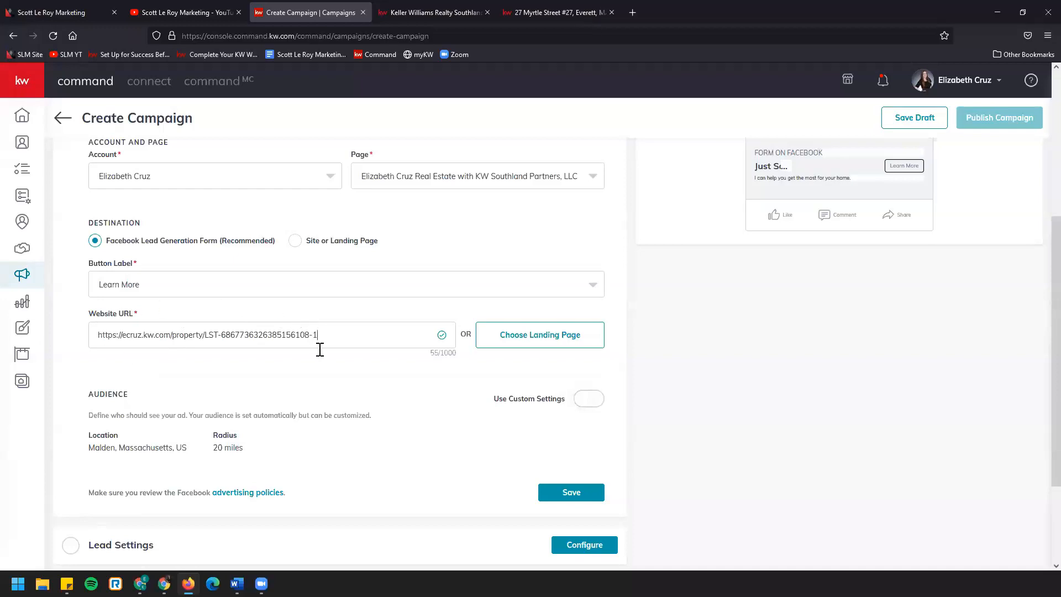
# Browse the agent's available landing pages and close the list without choosing one
pyautogui.scroll(1, 326, 364)
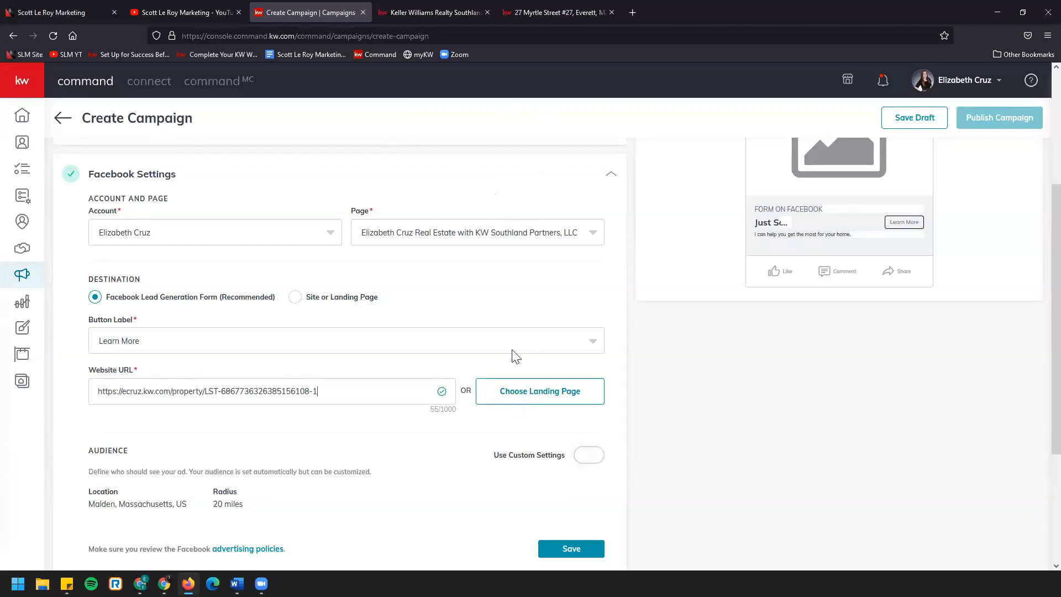
pyautogui.click(549, 394)
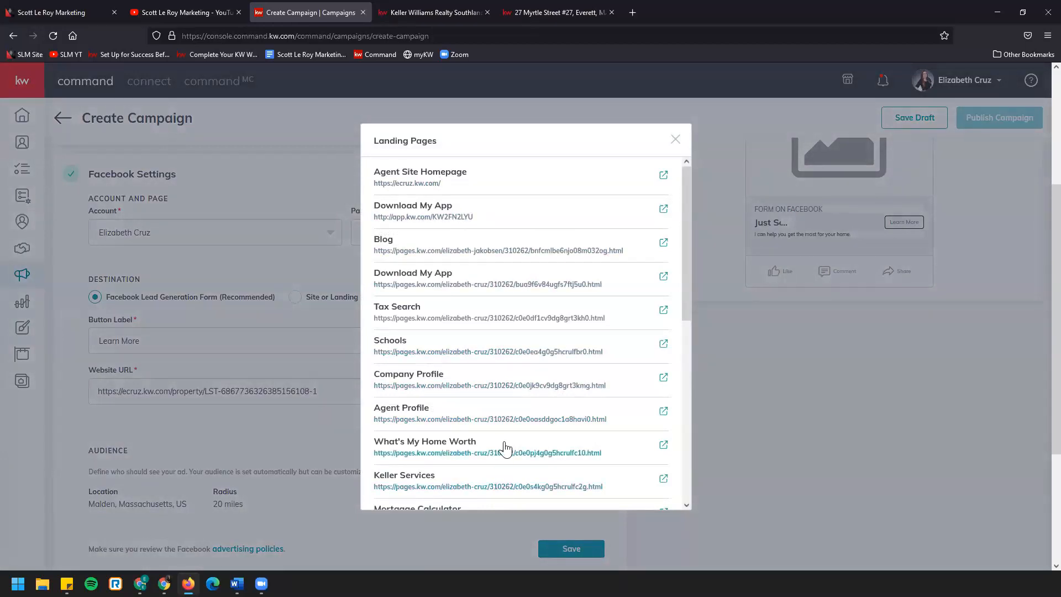
pyautogui.scroll(-6, 502, 448)
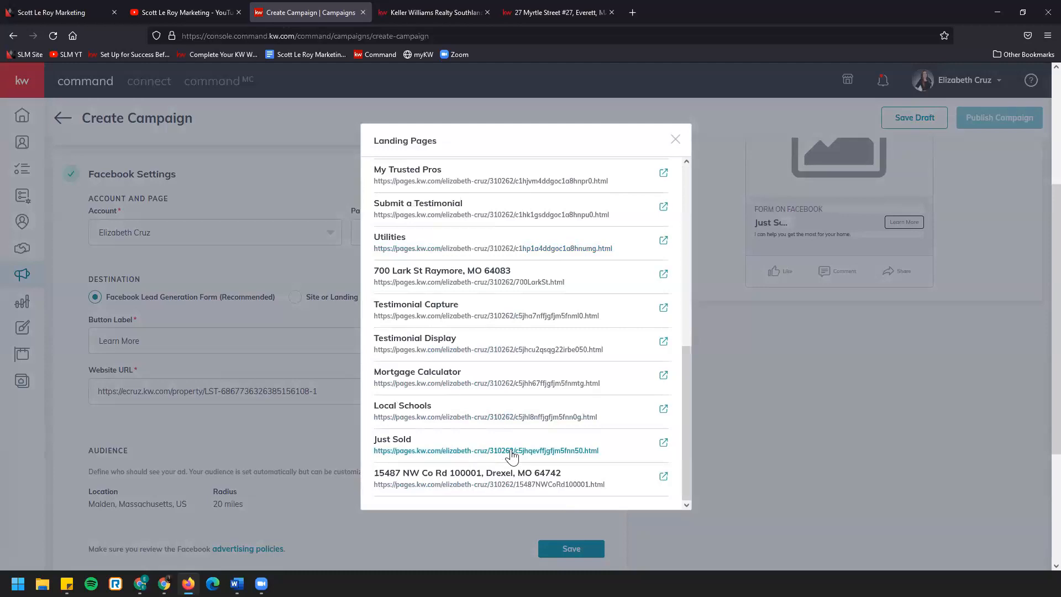
pyautogui.click(675, 140)
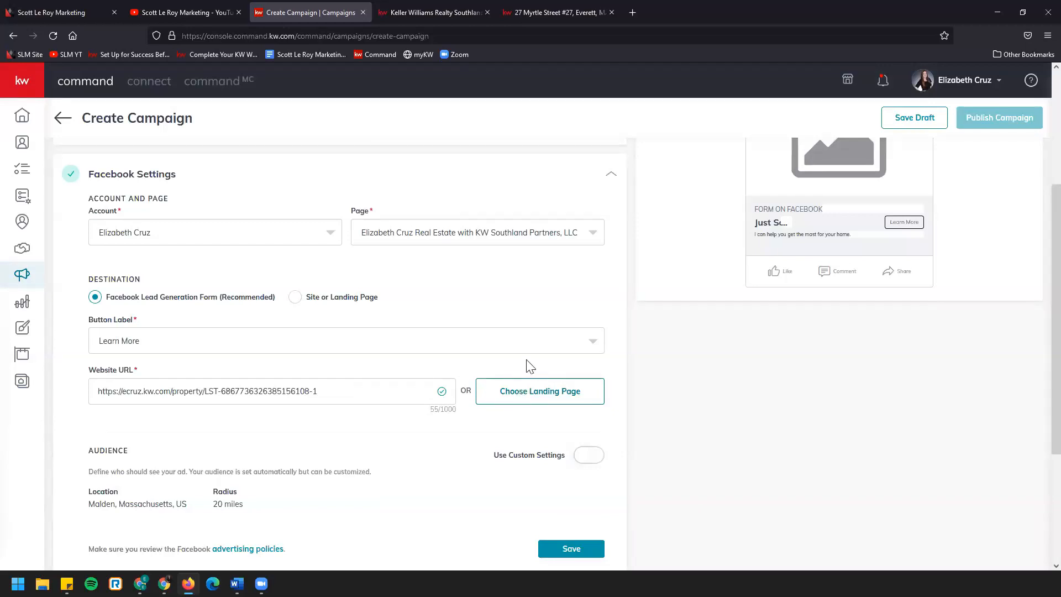
# Enable custom settings for the ad's audience and view the explanation of database targeting
pyautogui.scroll(-3, 525, 298)
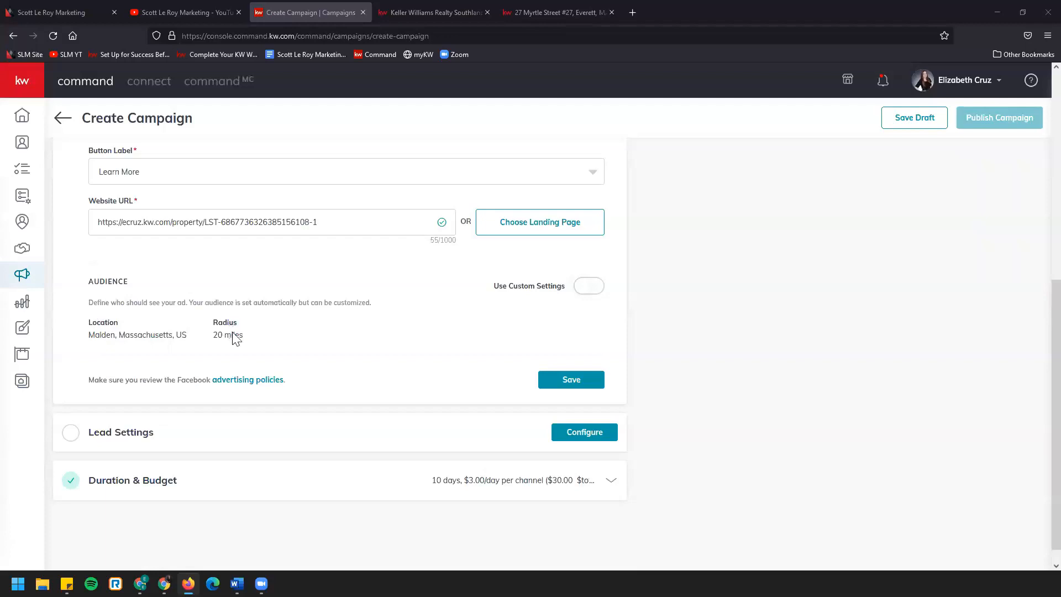
pyautogui.scroll(7, 239, 332)
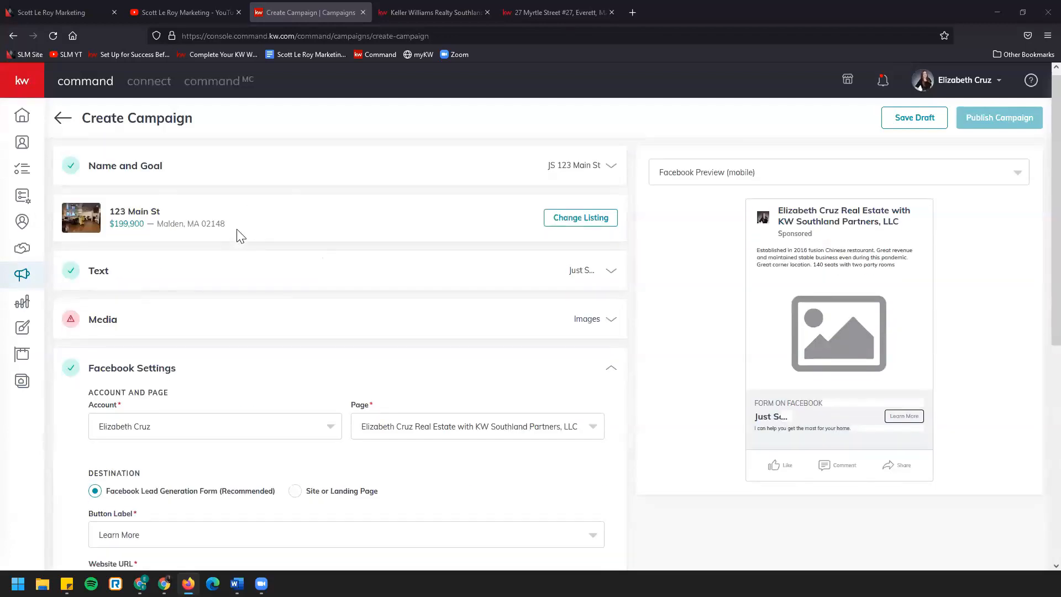
pyautogui.scroll(-6, 278, 368)
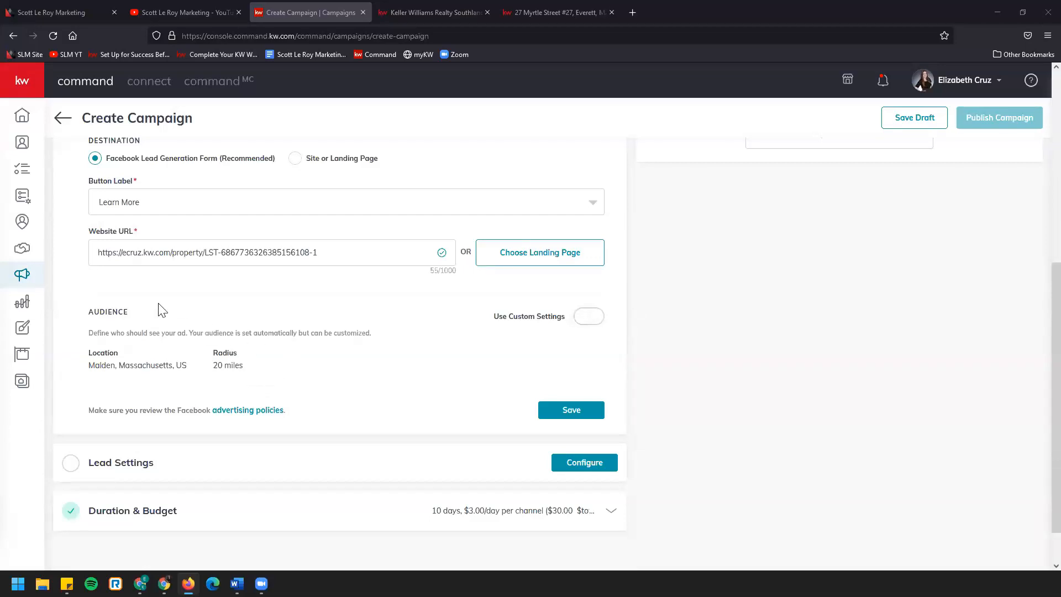
pyautogui.click(597, 322)
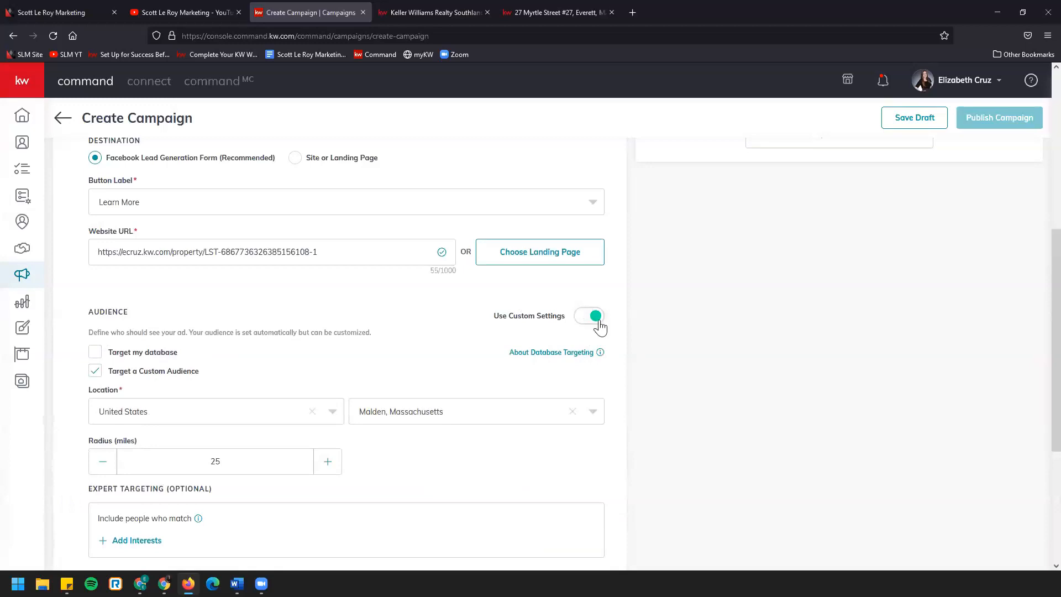
pyautogui.scroll(-2, 641, 349)
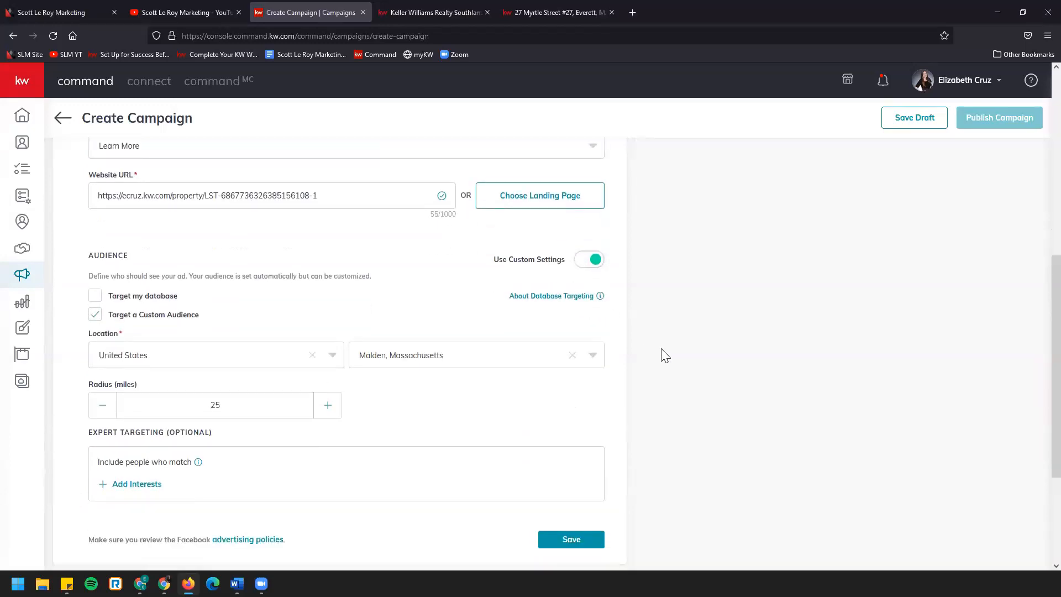
pyautogui.moveTo(555, 301)
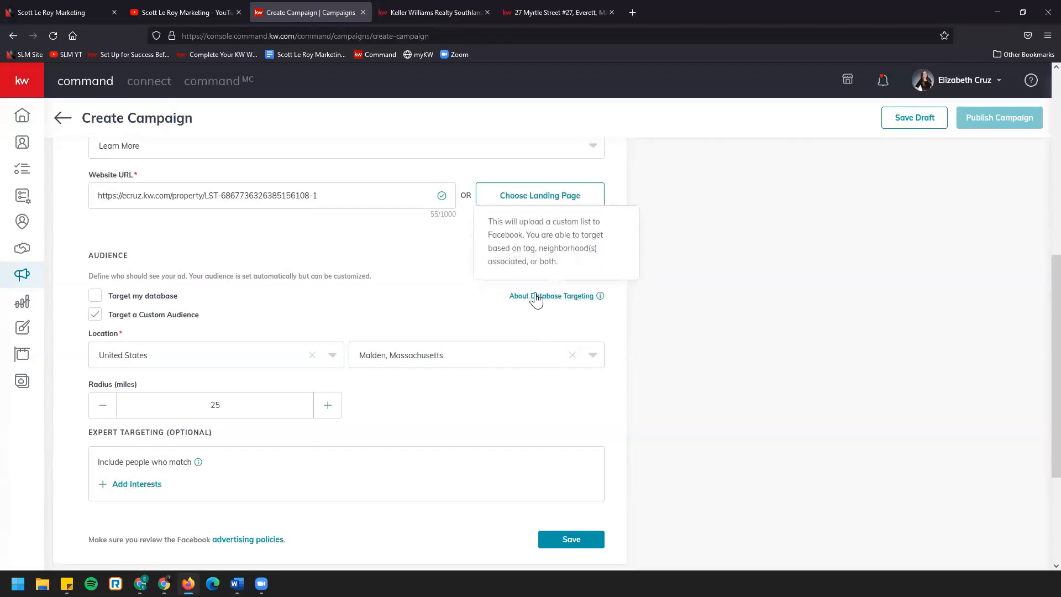
pyautogui.scroll(-1, 535, 298)
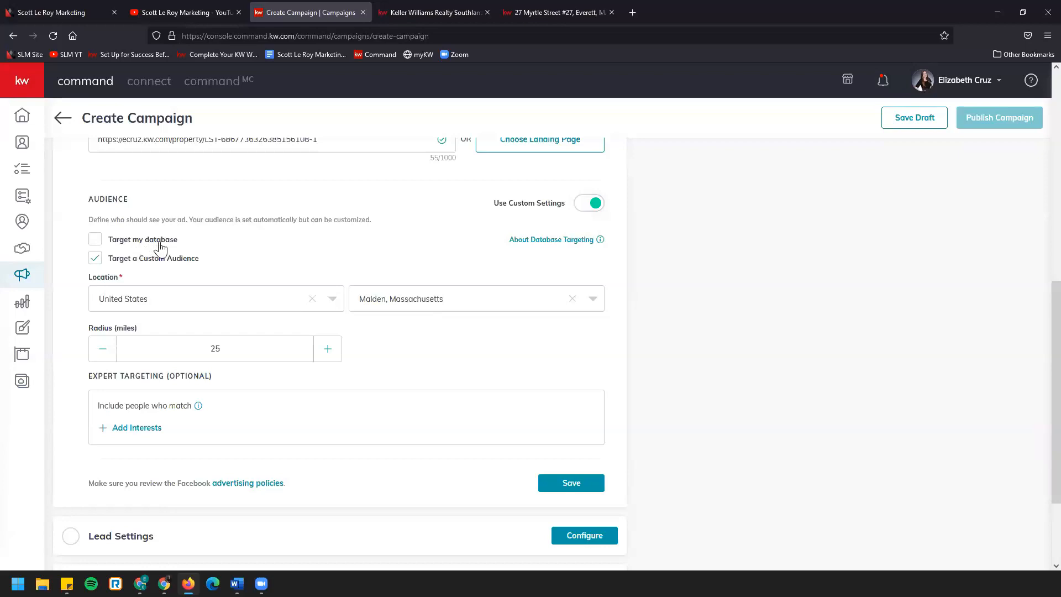
pyautogui.scroll(-1, 160, 249)
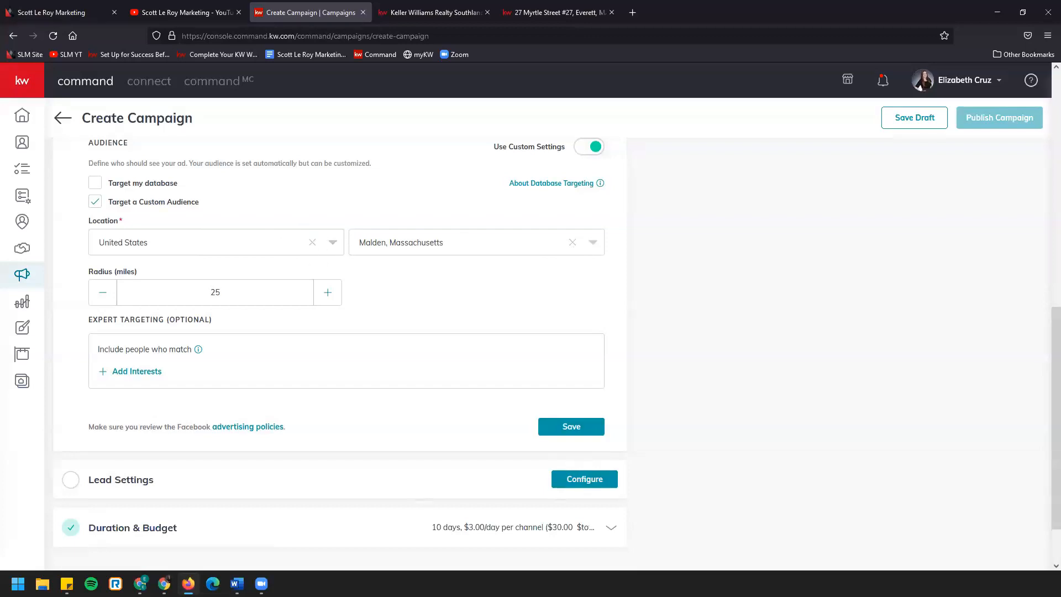
# Review the country and city options for the custom audience's location and set the radius to 18 miles
pyautogui.click(337, 248)
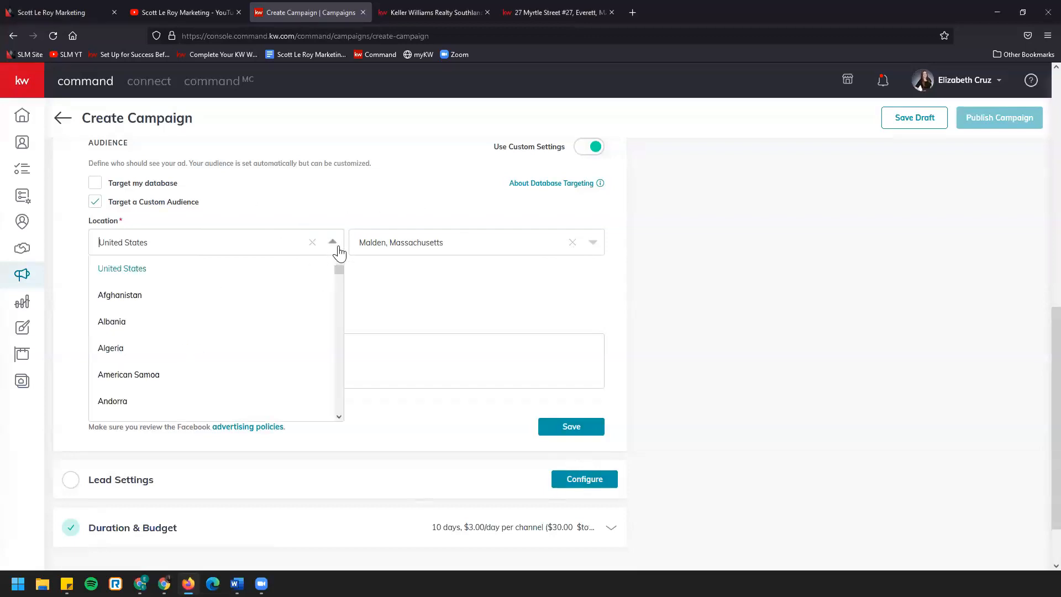
pyautogui.click(588, 244)
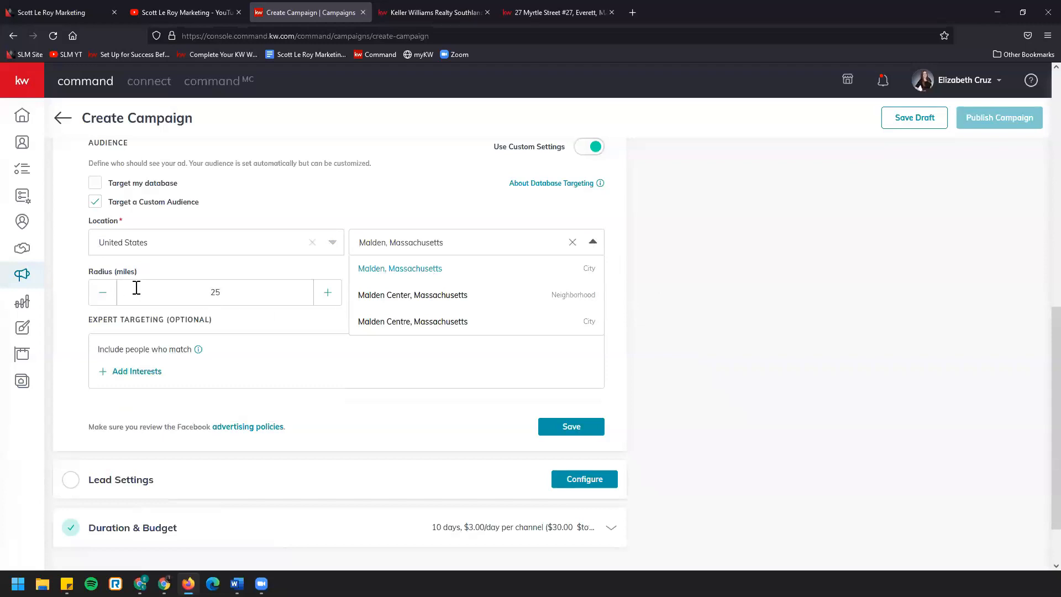
pyautogui.click(246, 318)
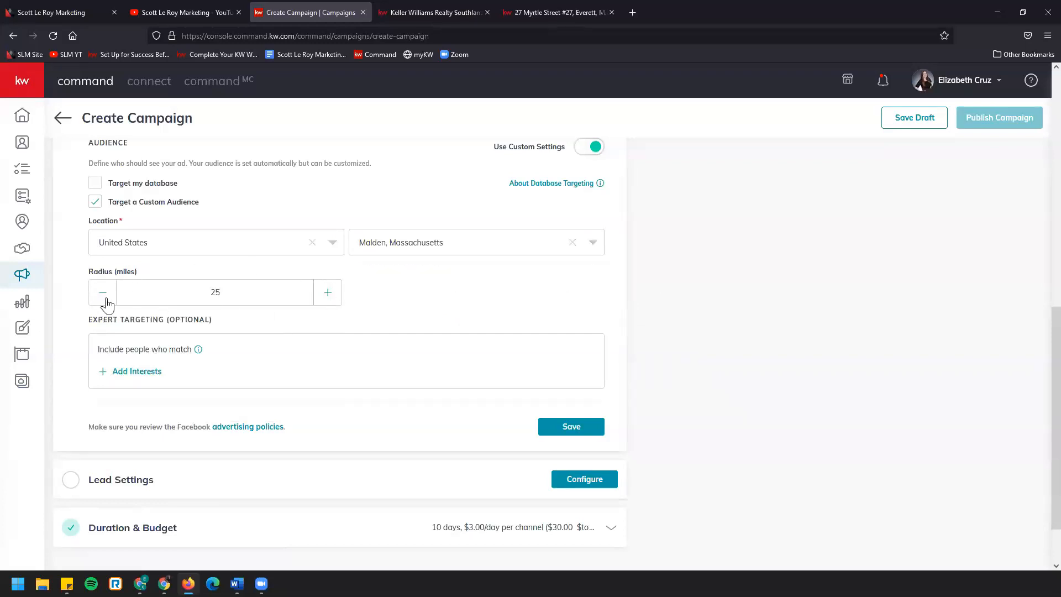
pyautogui.doubleClick(237, 294)
pyautogui.write('18')
pyautogui.scroll(7, 182, 280)
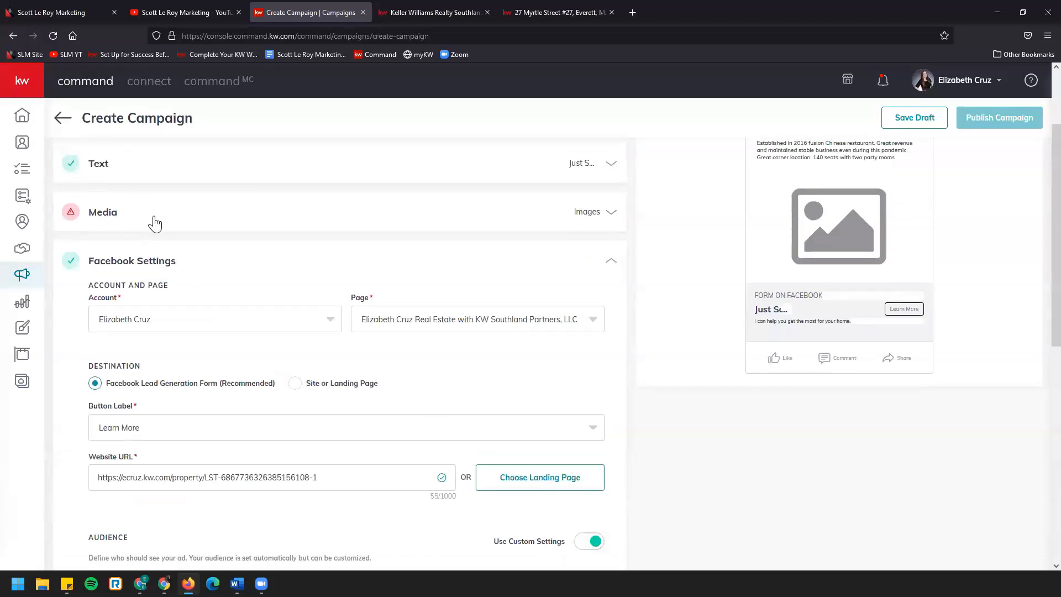
pyautogui.scroll(3, 143, 177)
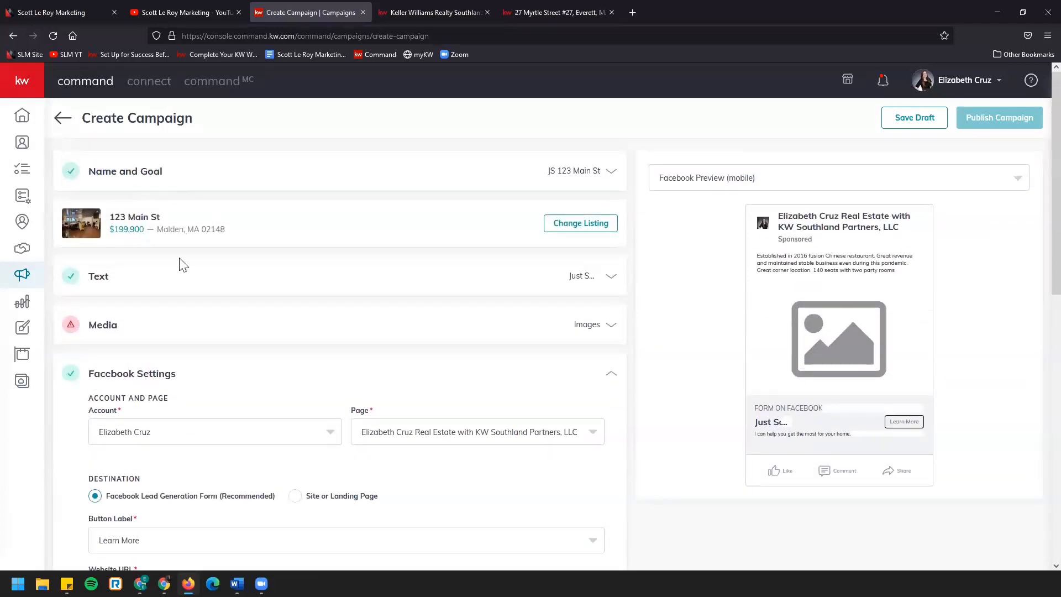
# Bring up the interest list under the custom audience's expert targeting and search it for "home"
pyautogui.scroll(-8, 139, 350)
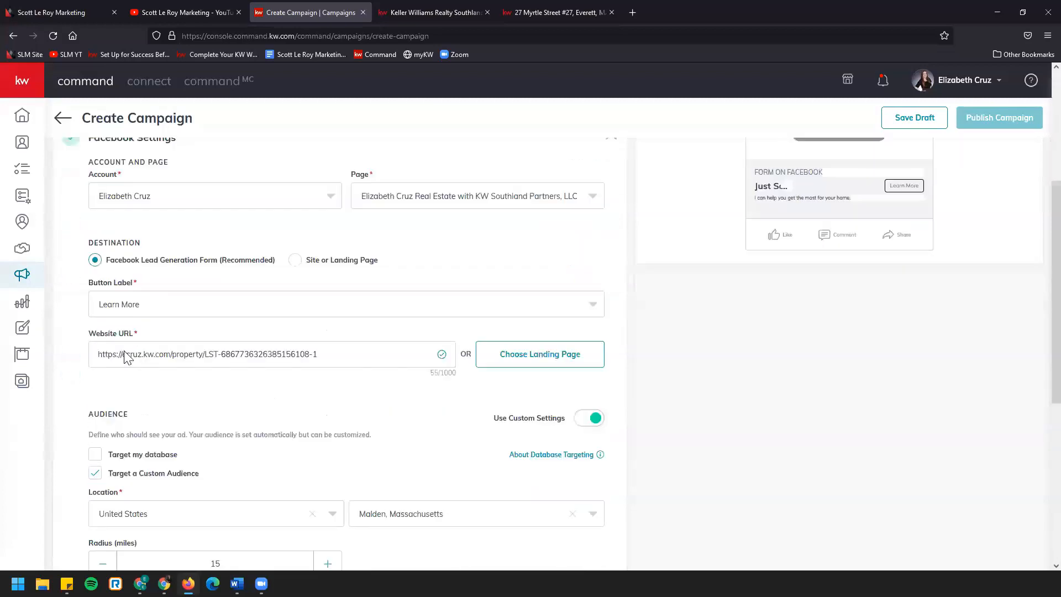
pyautogui.scroll(-1, 57, 353)
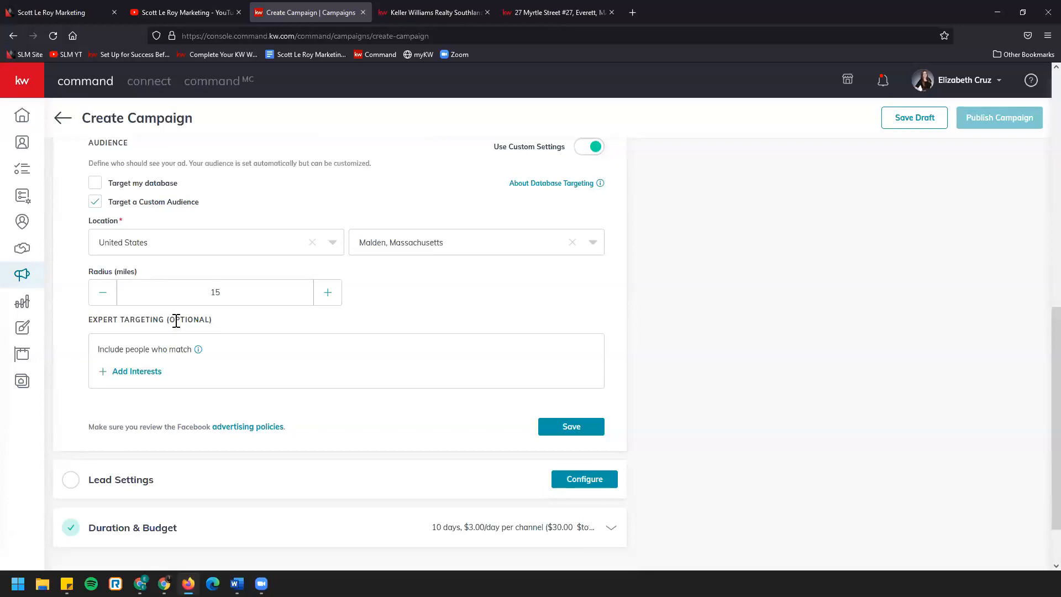
pyautogui.click(132, 374)
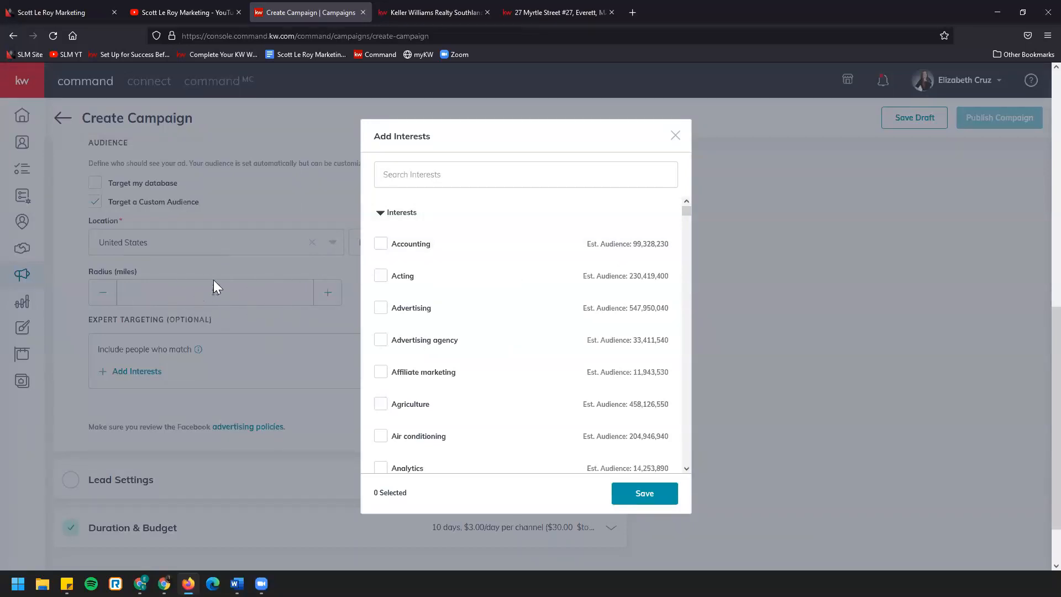
pyautogui.click(436, 181)
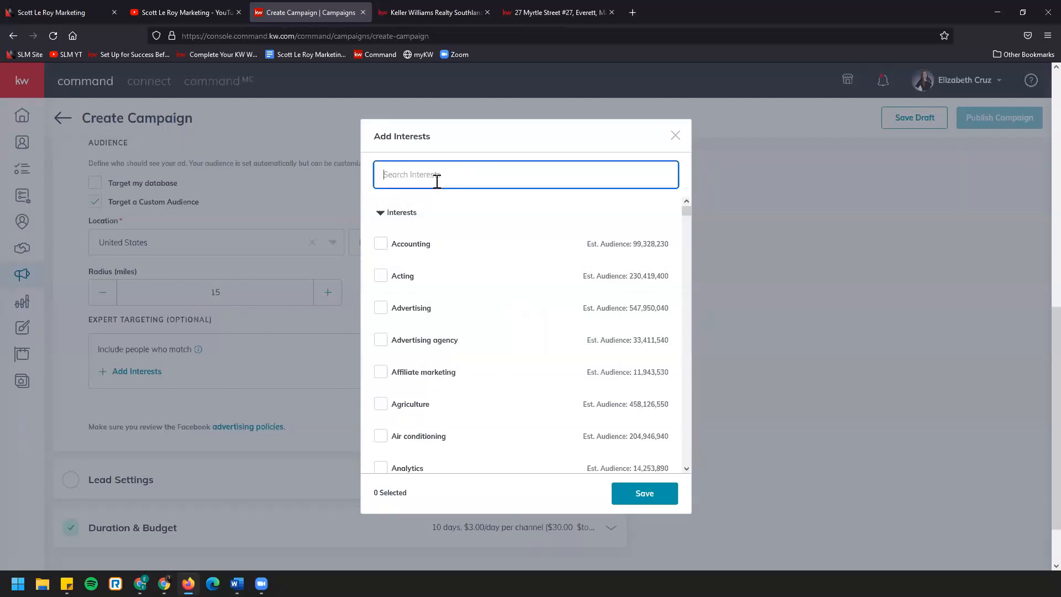
pyautogui.write('home')
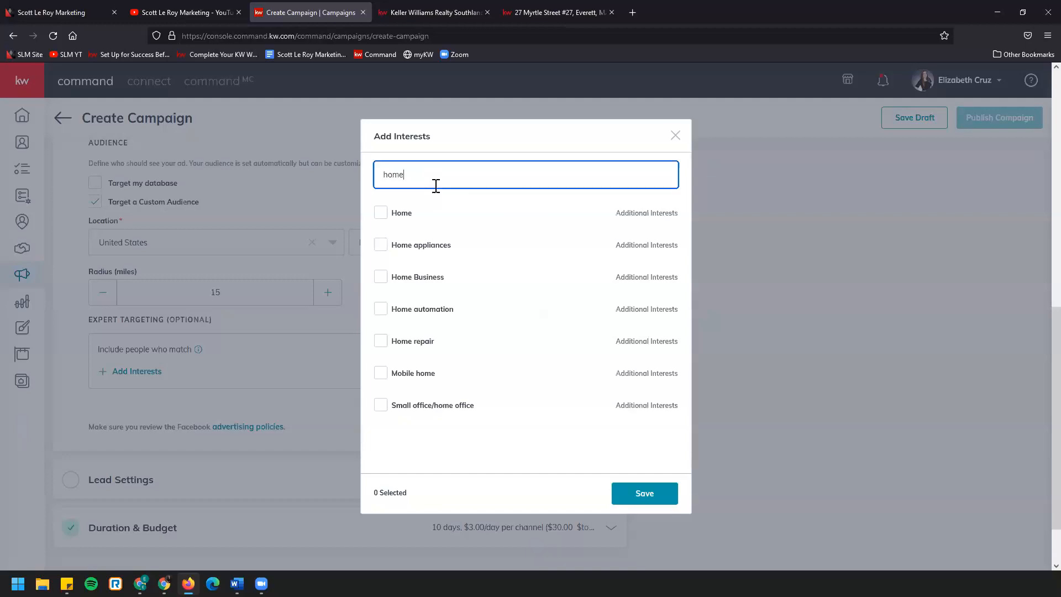
pyautogui.moveTo(398, 215)
pyautogui.moveTo(387, 346)
# Search the interests for "real estate" and review the audience descriptions of the matching entries
pyautogui.doubleClick(422, 173)
pyautogui.write('real')
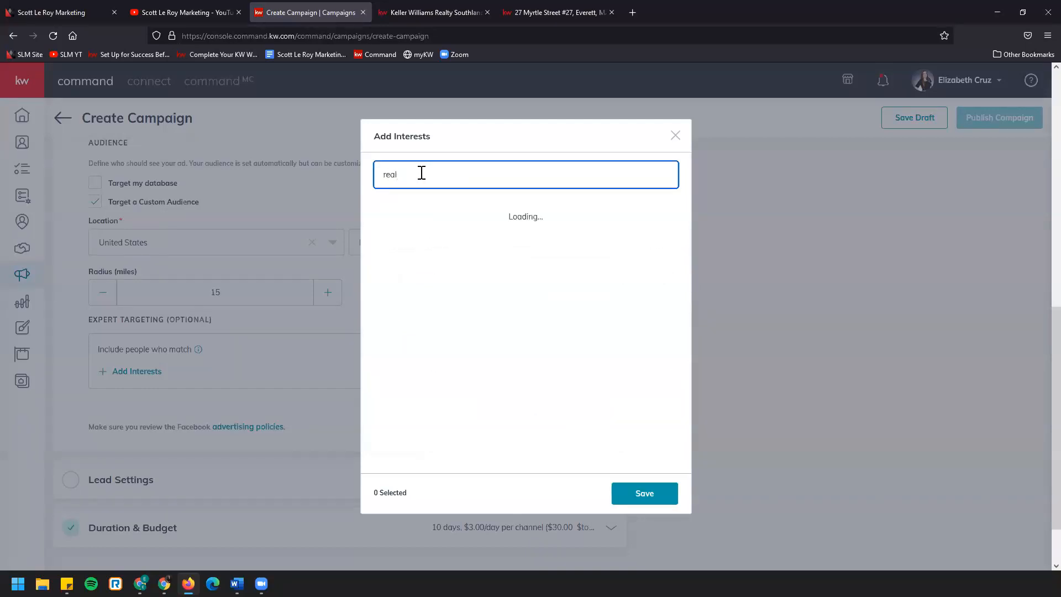
pyautogui.write(' estate')
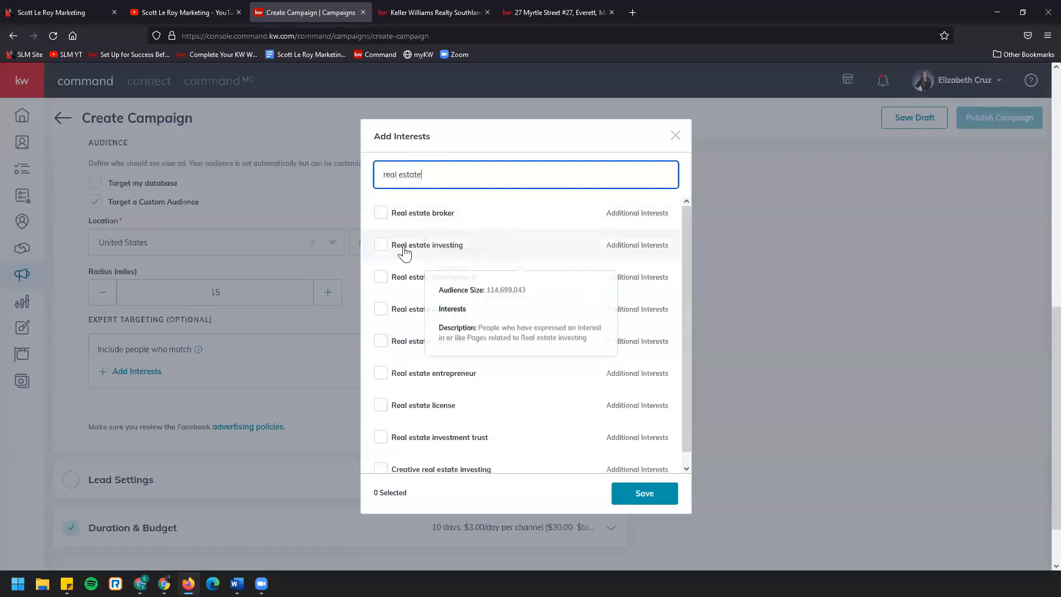
pyautogui.moveTo(445, 380)
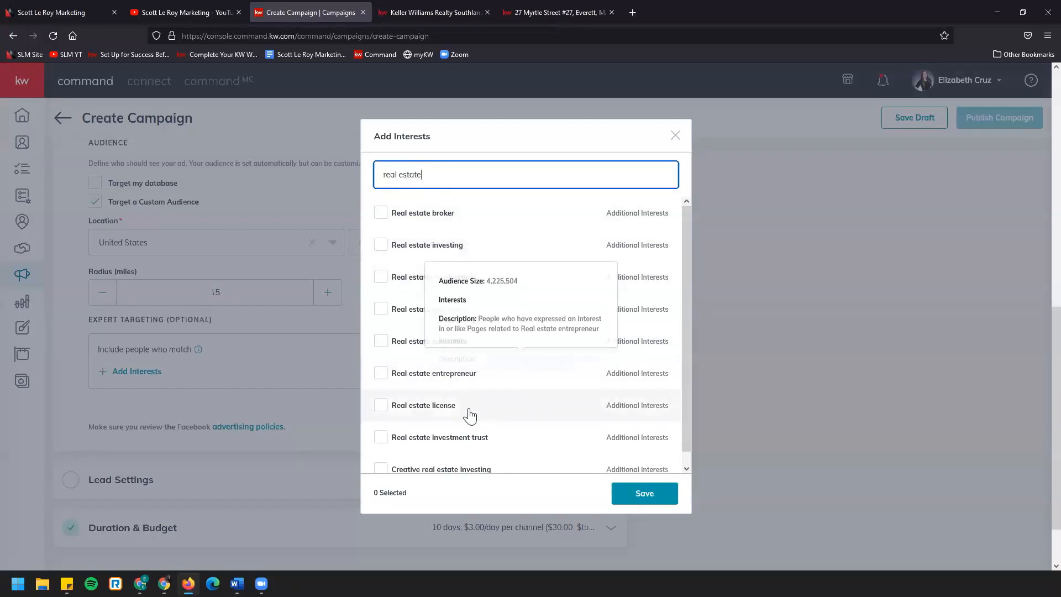
pyautogui.moveTo(470, 414)
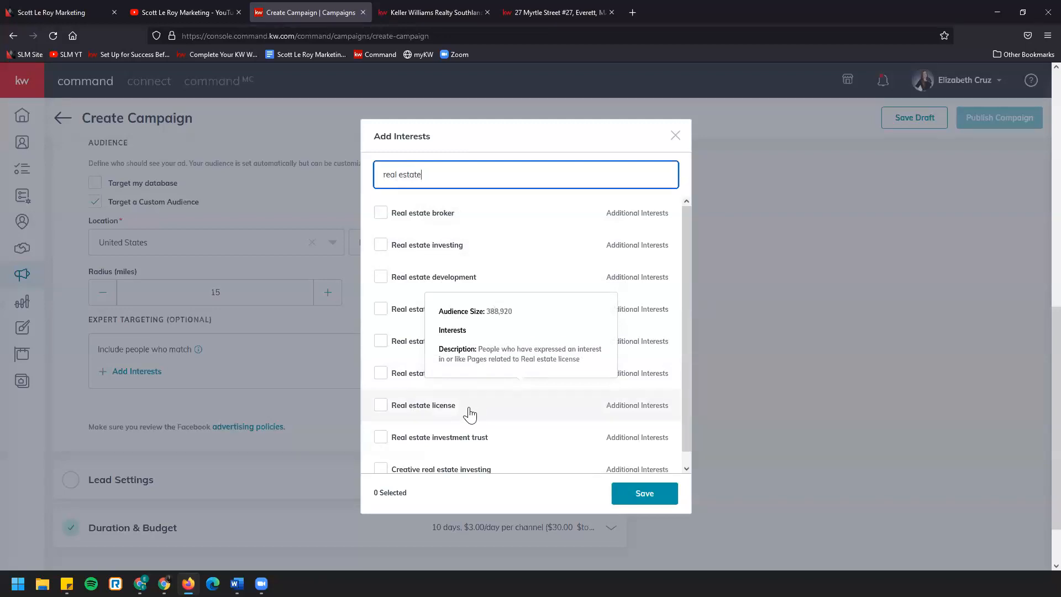
pyautogui.moveTo(480, 251)
pyautogui.moveTo(400, 320)
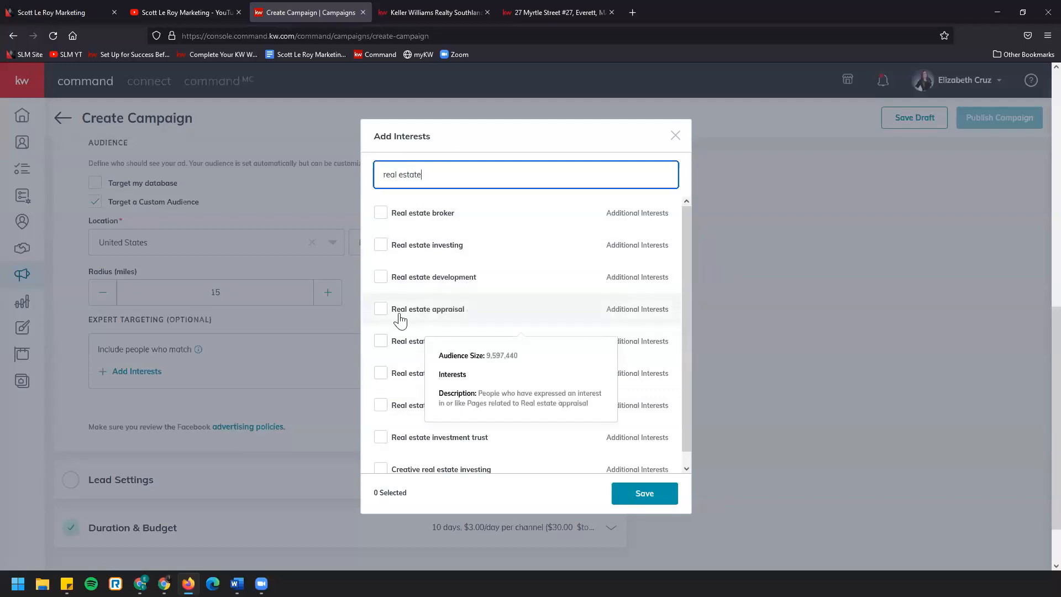
# Search the interests for "luxury" and "realtor", view the realtor.com audience details, and close the list without selecting anything
pyautogui.tripleClick(437, 174)
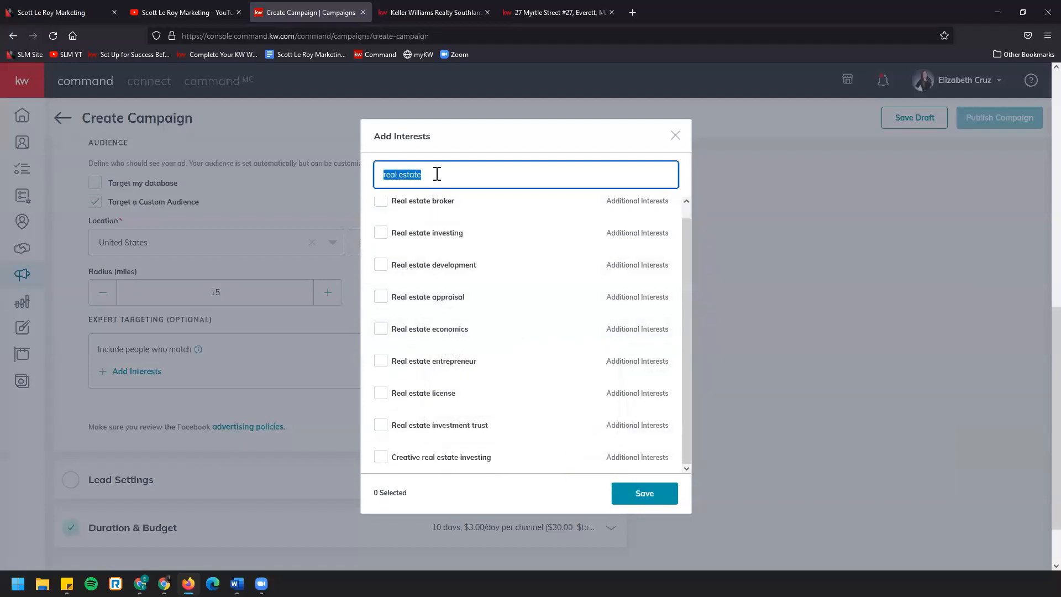
pyautogui.write('luxury')
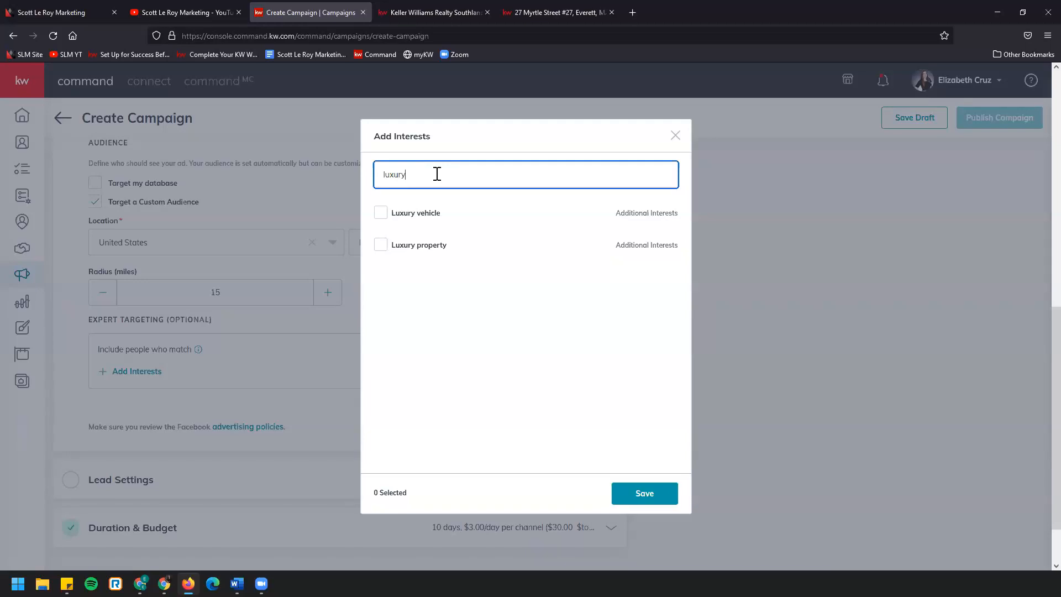
pyautogui.hotkey('ctrl', 'a')
pyautogui.write('re')
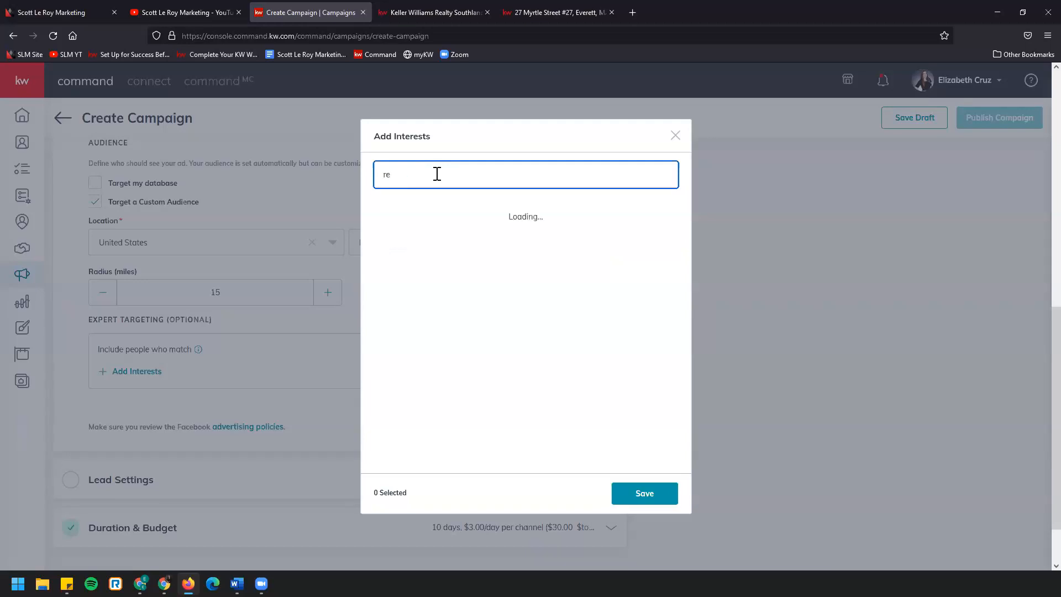
pyautogui.write('altor')
pyautogui.moveTo(393, 229)
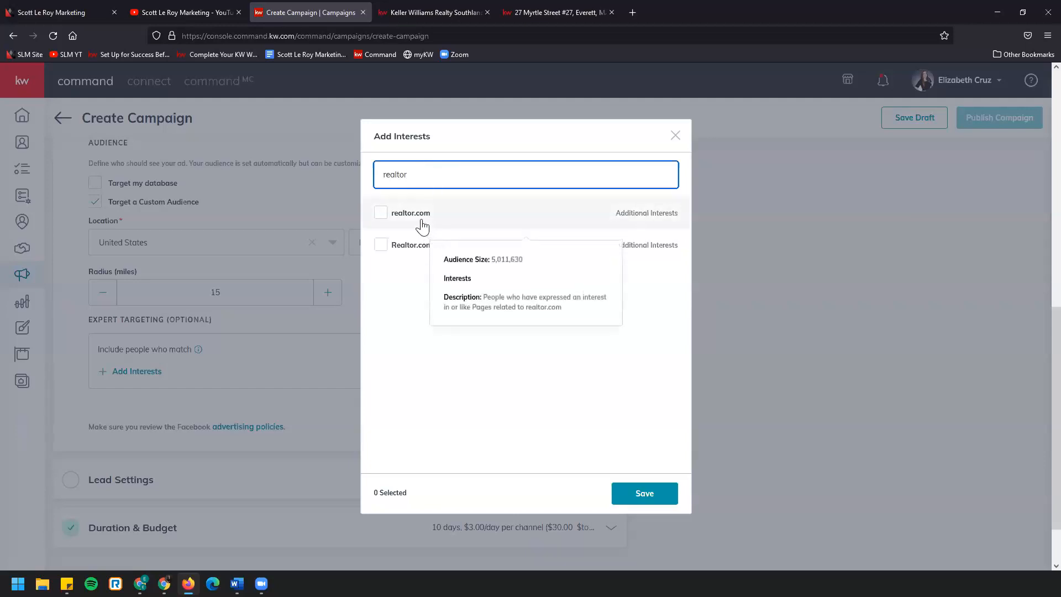
pyautogui.moveTo(422, 247)
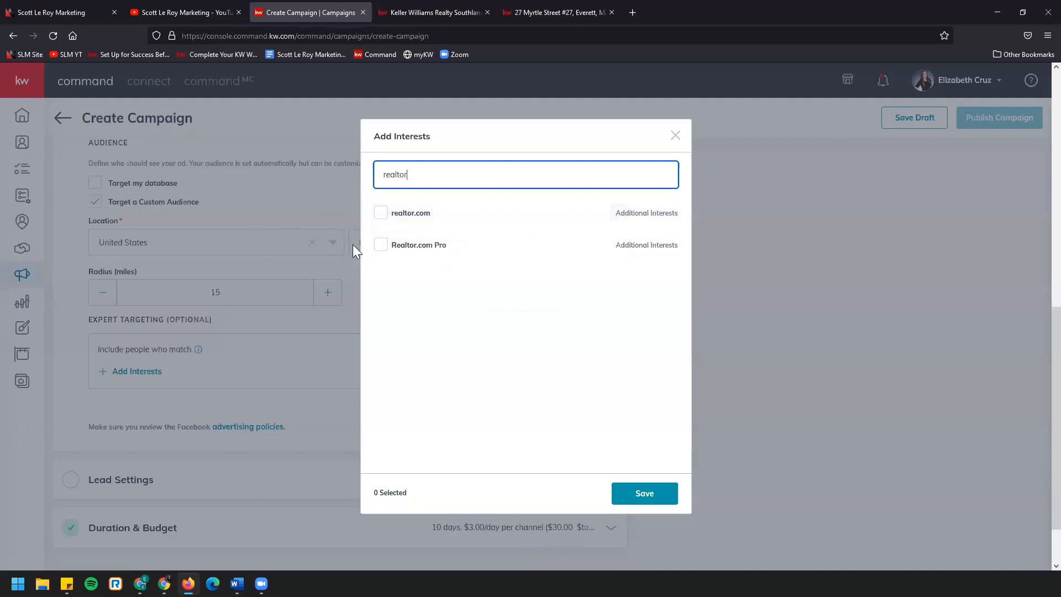
pyautogui.moveTo(433, 214)
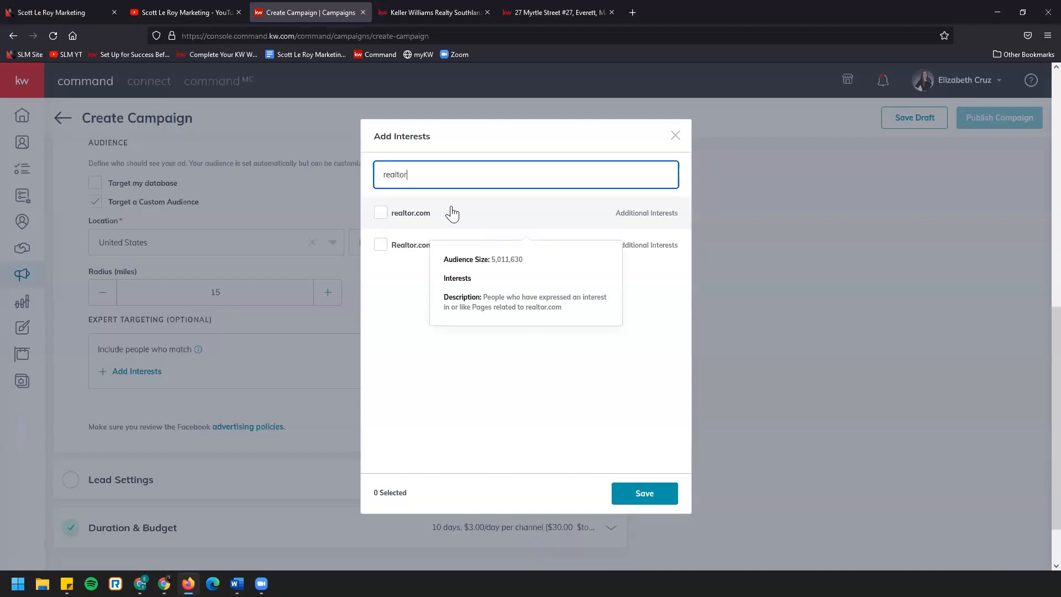
pyautogui.click(260, 183)
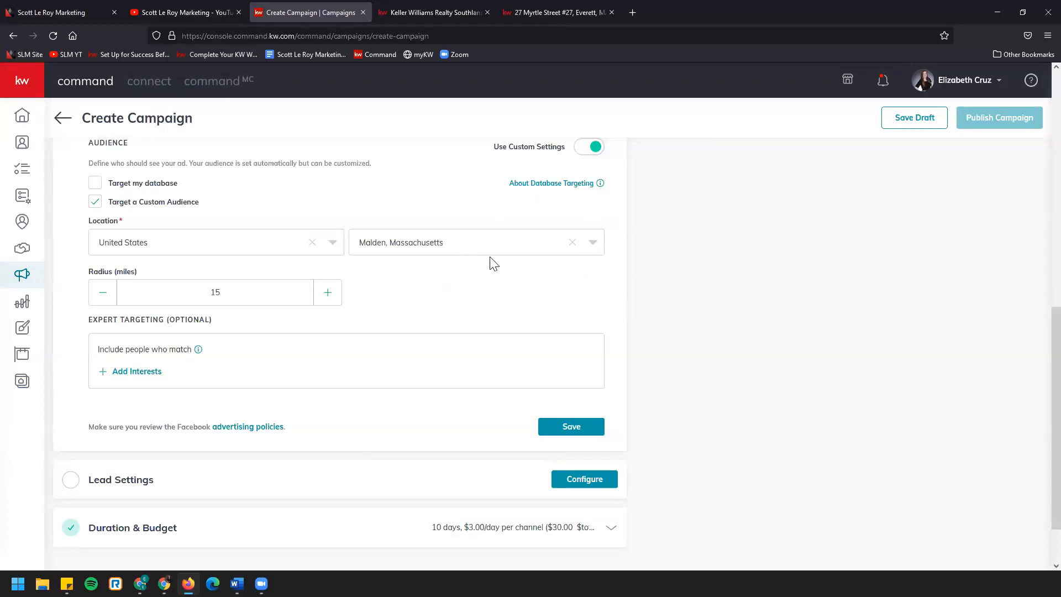
# Set the custom audience's radius to 50 miles
pyautogui.moveTo(226, 297); pyautogui.dragTo(169, 302)
pyautogui.write('2000')
pyautogui.click(443, 293)
# Add Agriculture as an expert-targeting interest for the custom audience and save the selection
pyautogui.scroll(-2, 228, 285)
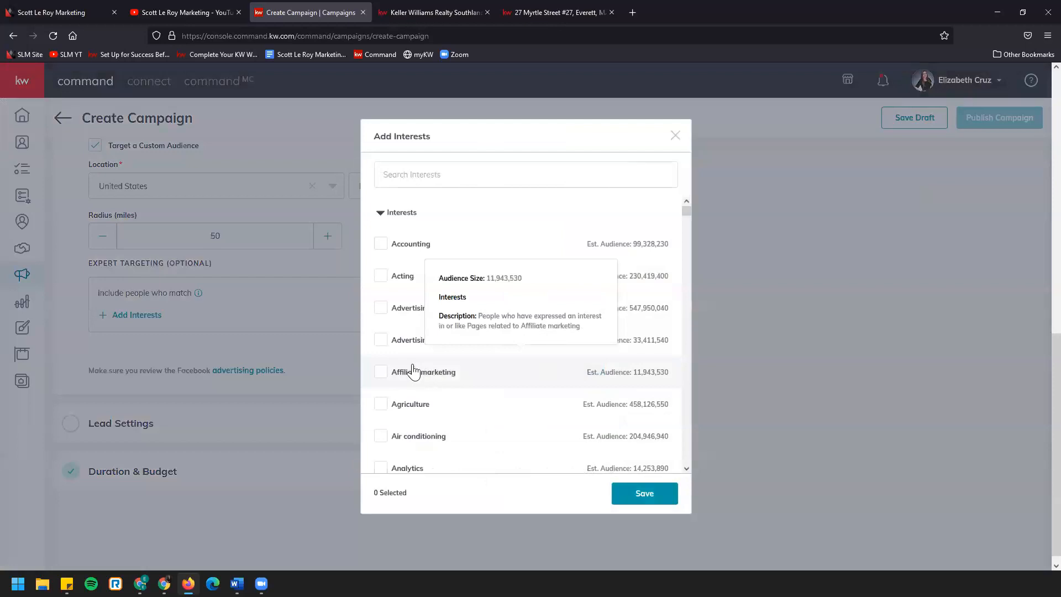
pyautogui.click(382, 404)
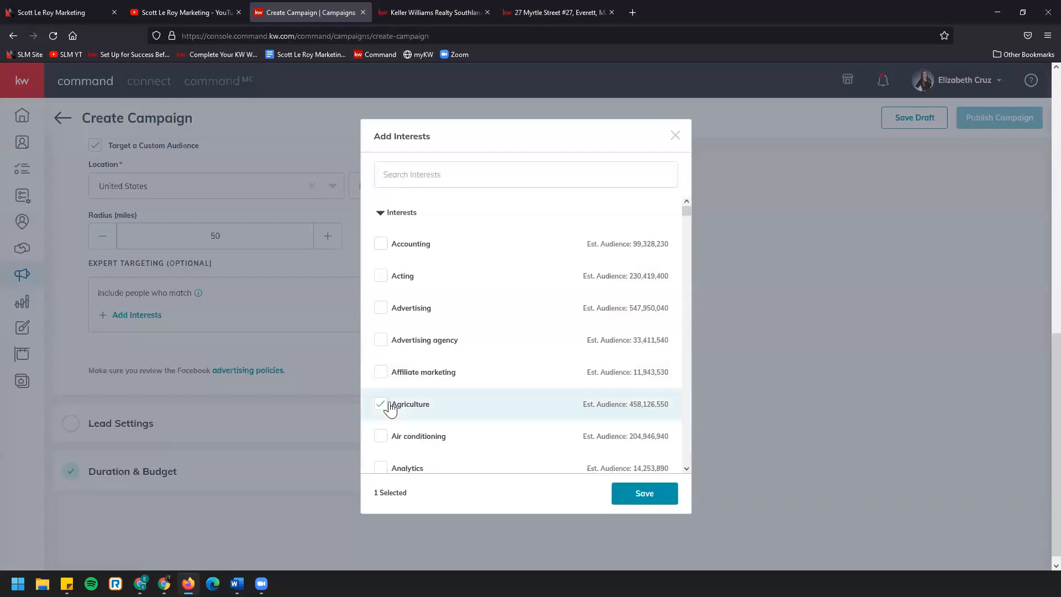
pyautogui.click(651, 486)
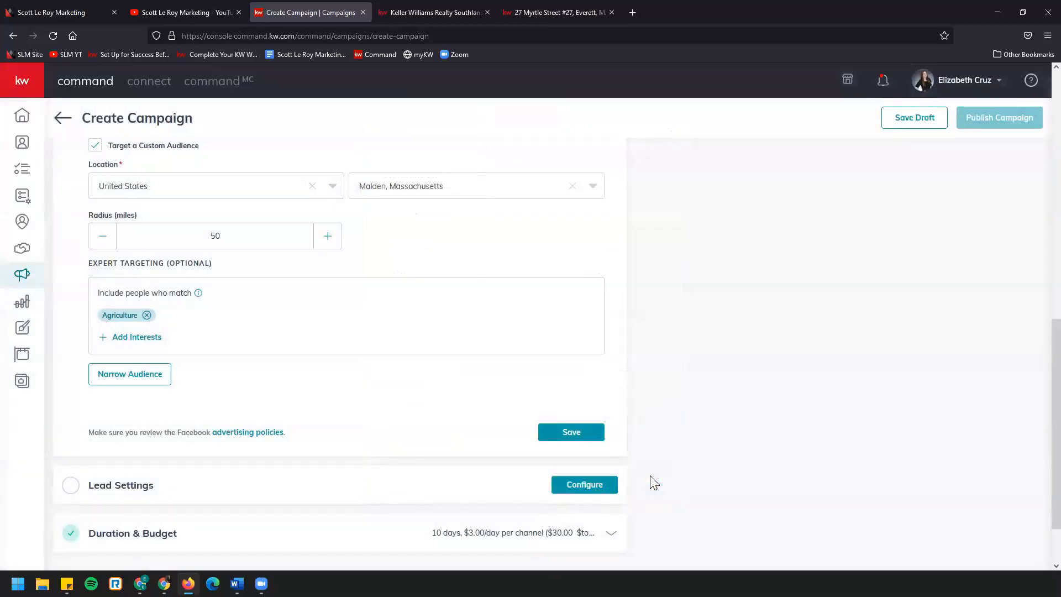
# Review the interests available for narrowing the audience and close the list without choosing one
pyautogui.moveTo(171, 300)
pyautogui.click(130, 376)
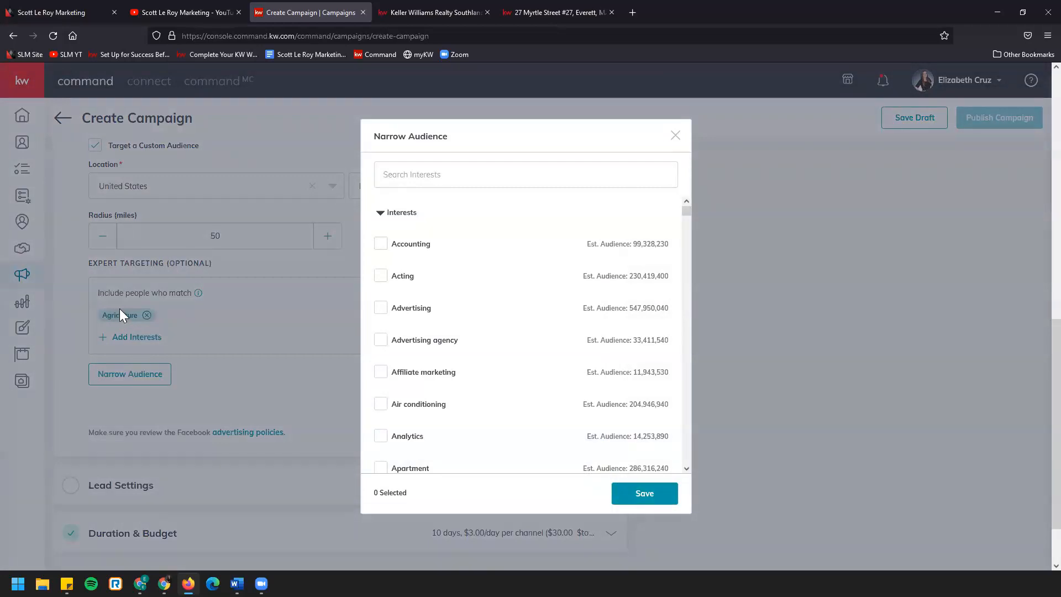
pyautogui.moveTo(433, 442)
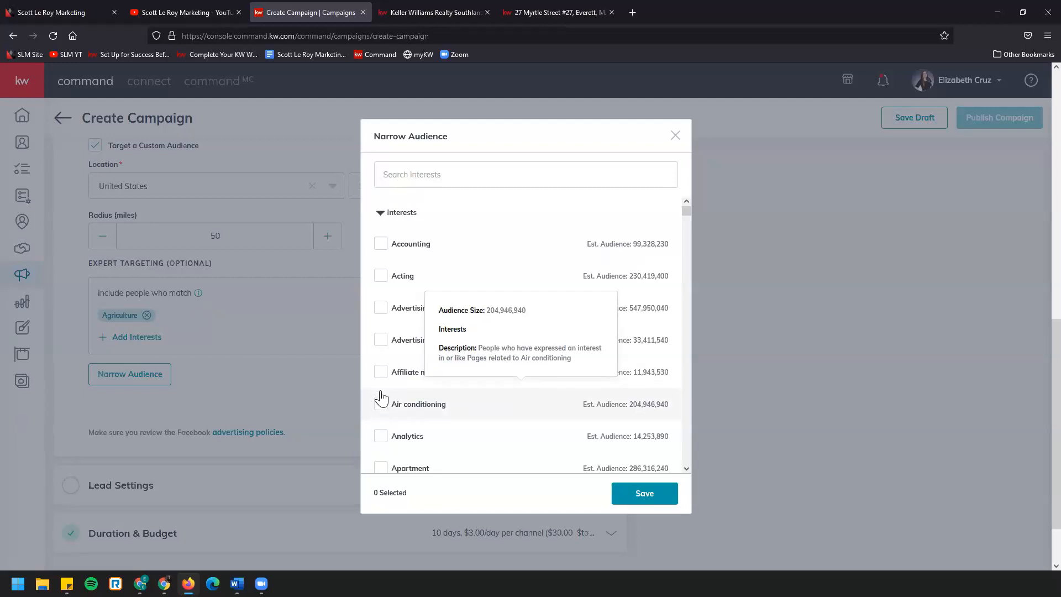
pyautogui.click(675, 135)
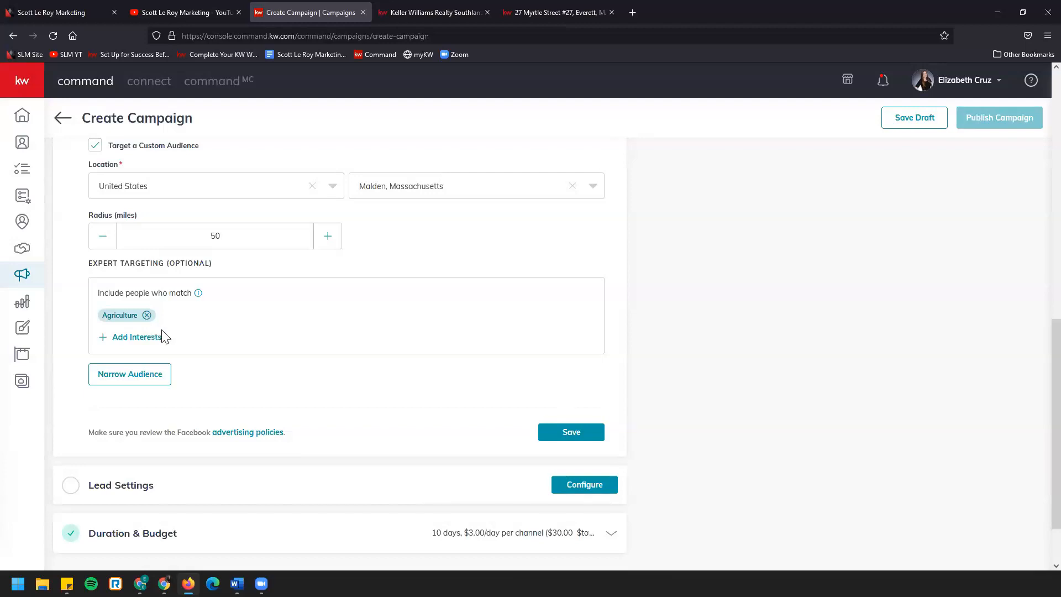
# Expand the campaign's lead settings and examine the Auto-tag and Assign to SmartPlans options
pyautogui.scroll(2, 315, 395)
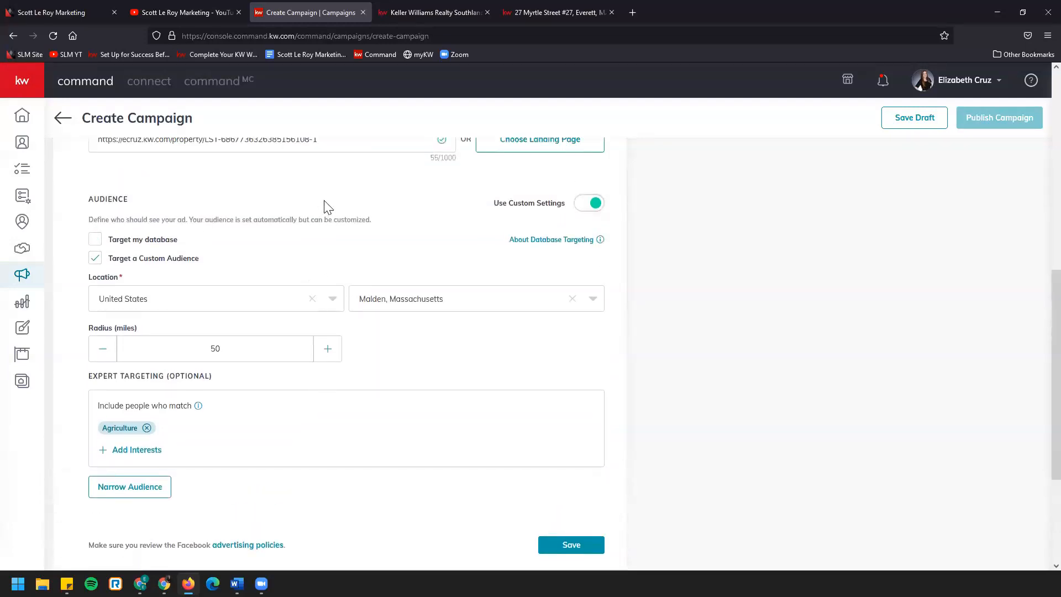
pyautogui.scroll(-3, 307, 467)
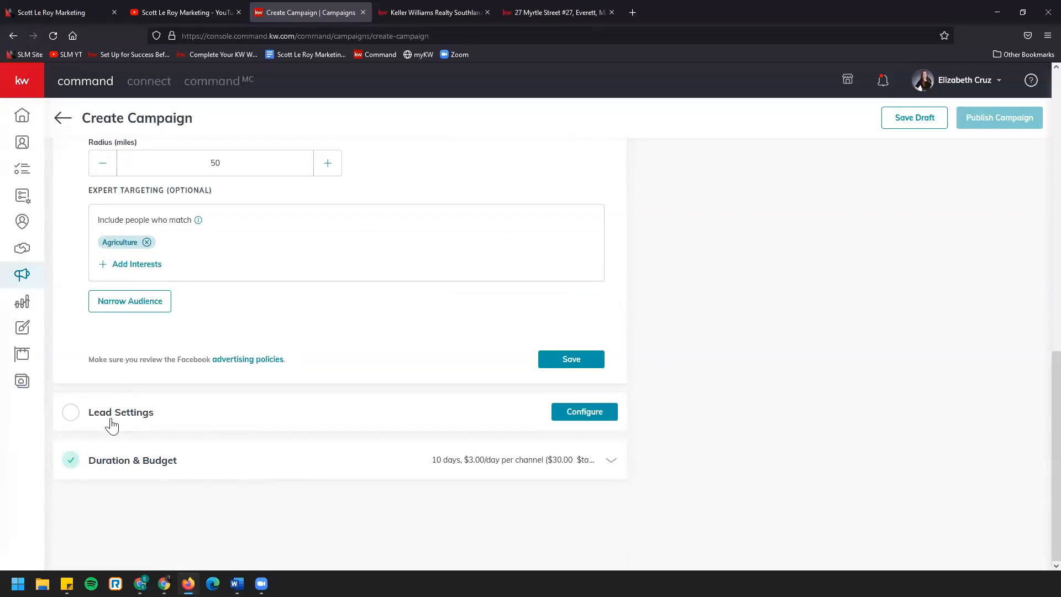
pyautogui.click(413, 423)
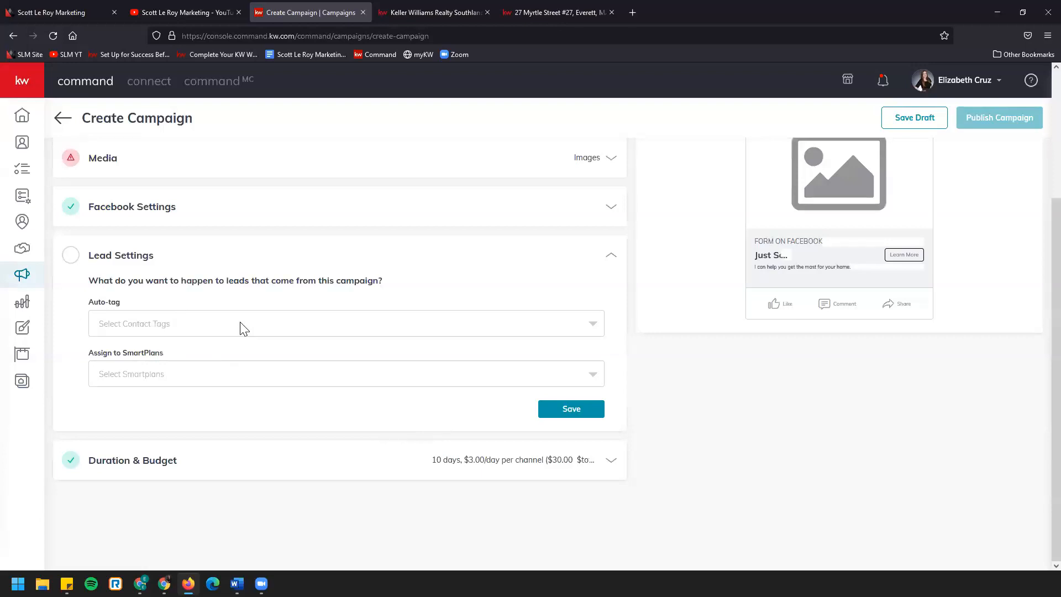
pyautogui.moveTo(84, 303); pyautogui.dragTo(140, 311)
pyautogui.moveTo(85, 354); pyautogui.dragTo(190, 360)
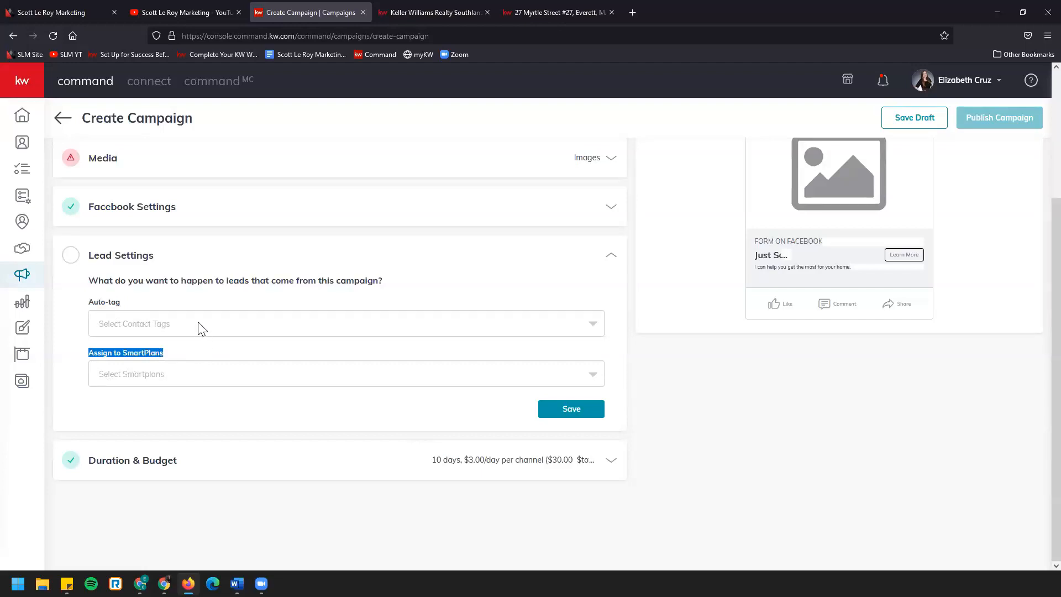
# Browse the existing contact tags available for auto-tagging the campaign's leads
pyautogui.click(201, 326)
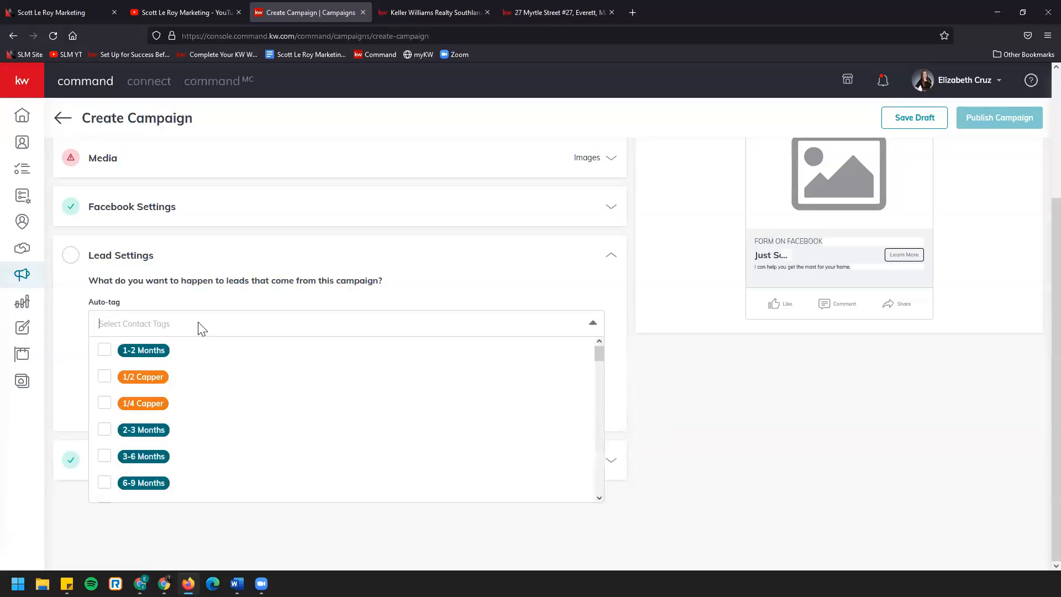
pyautogui.scroll(-8, 191, 409)
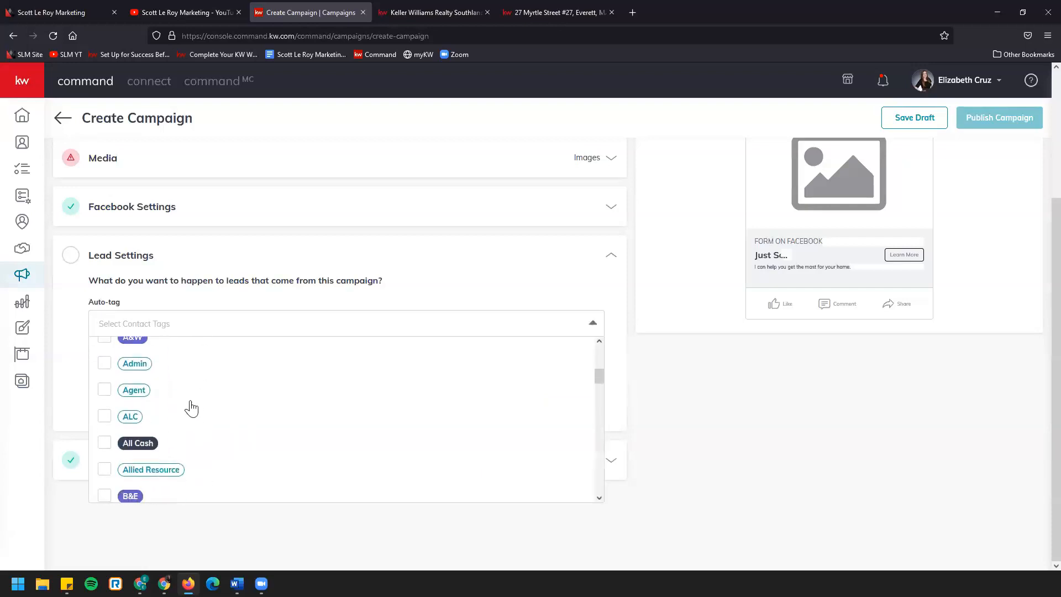
pyautogui.scroll(-5, 192, 406)
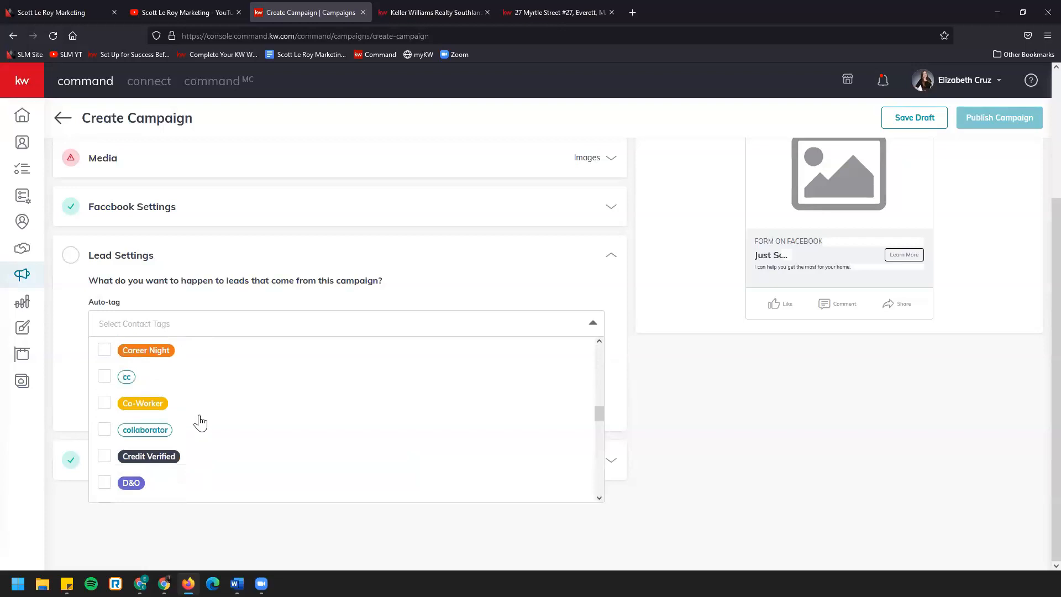
pyautogui.scroll(-5, 202, 421)
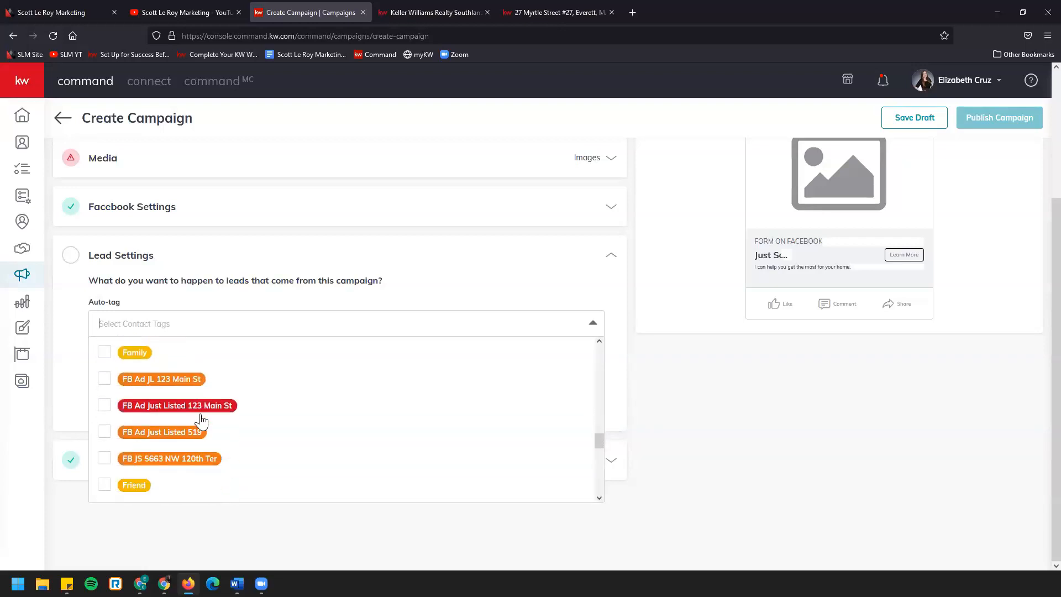
pyautogui.scroll(2, 201, 421)
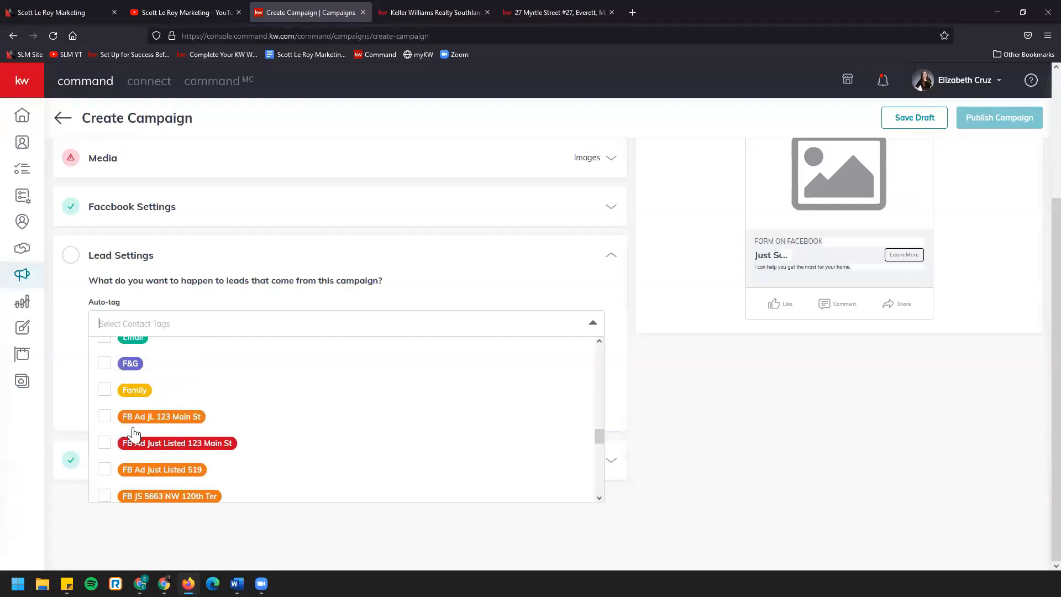
pyautogui.scroll(-5, 151, 419)
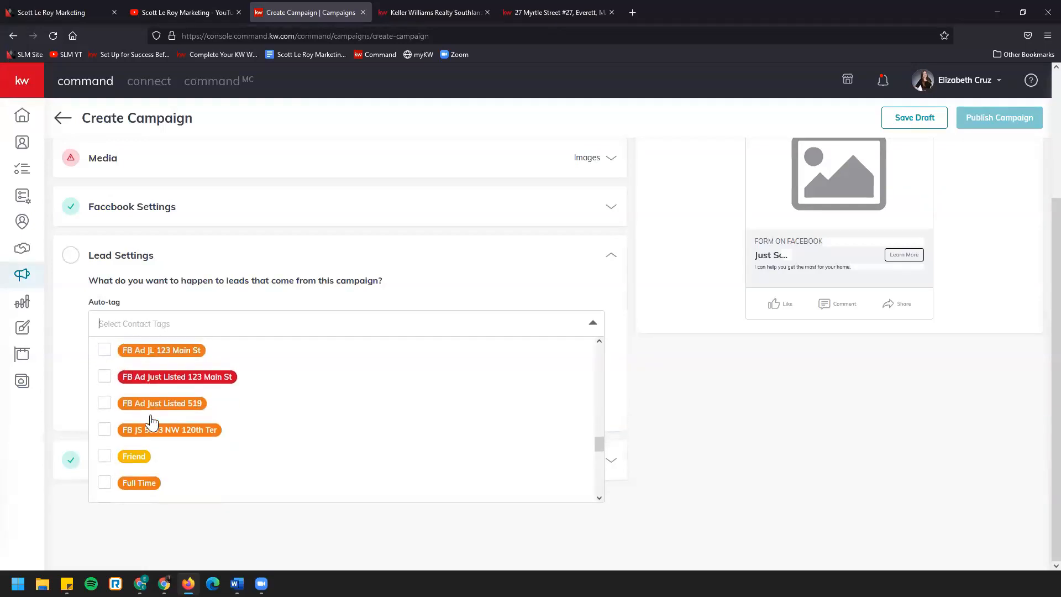
pyautogui.scroll(-1, 151, 422)
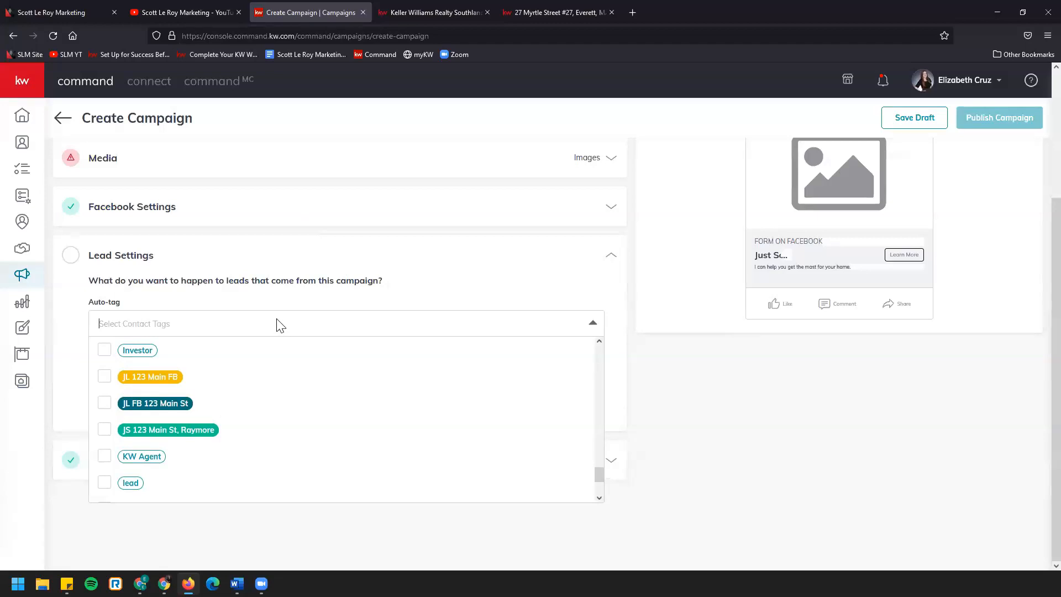
# Search the auto-tag list for "JS 123 Main St" and close it without selecting a tag
pyautogui.write('JS 123 ')
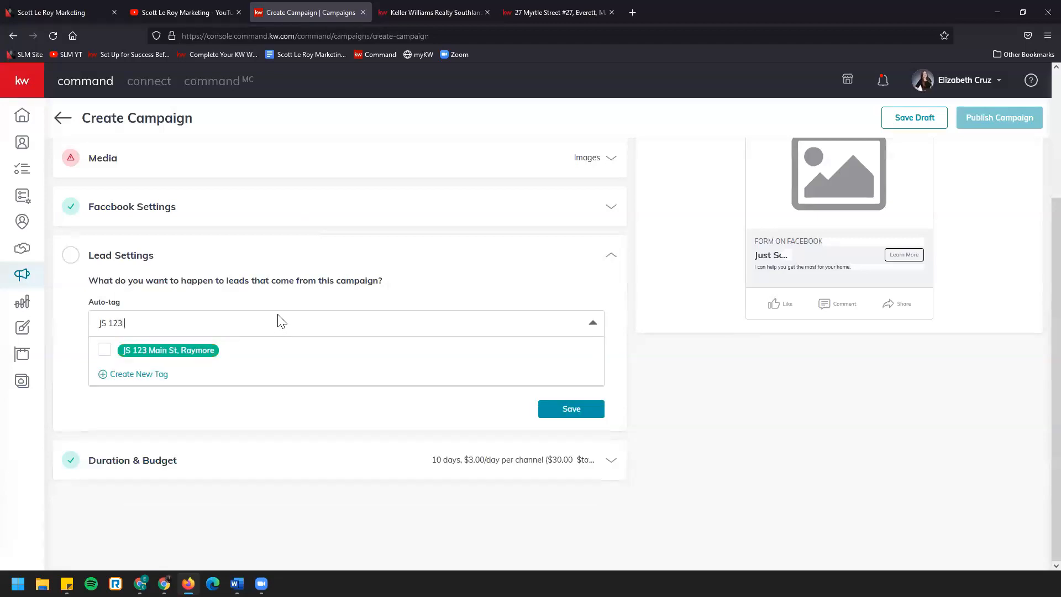
pyautogui.write('Main St')
pyautogui.press('Escape')
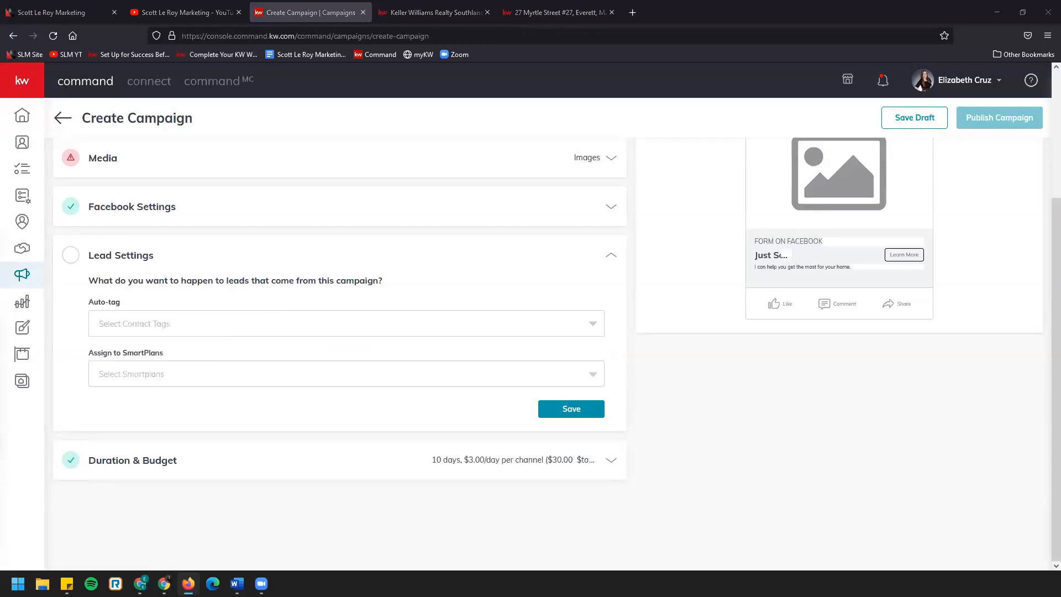
pyautogui.click(415, 327)
pyautogui.write('JS 123 Main ')
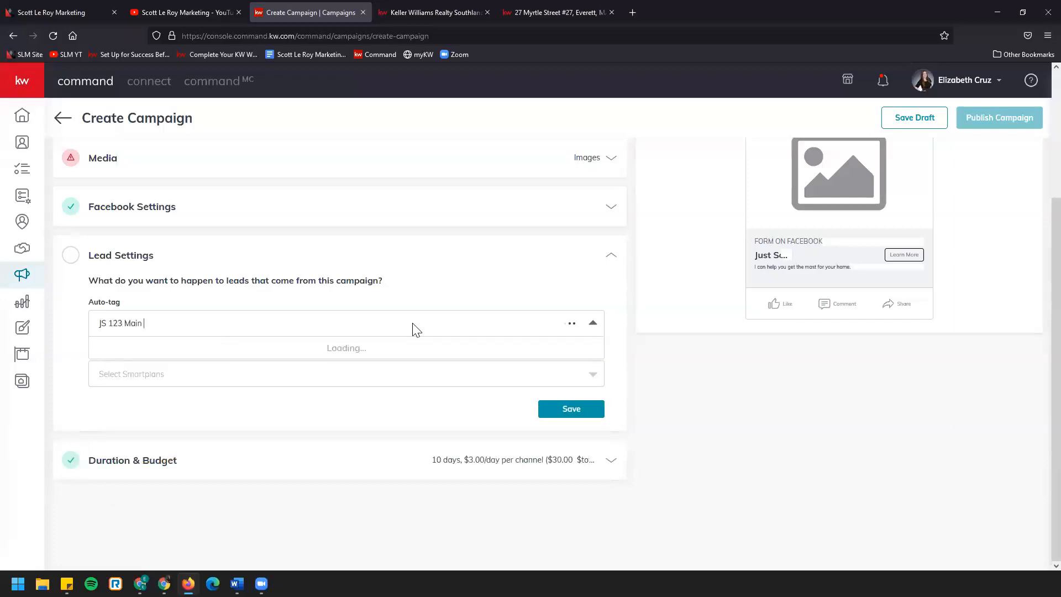
pyautogui.write('t')
pyautogui.hotkey('ctrl', 's')
pyautogui.click(499, 280)
# Create a new contact tag named "JS 123 Main St" and apply it as the campaign's lead auto-tag
pyautogui.click(204, 330)
pyautogui.write('JS')
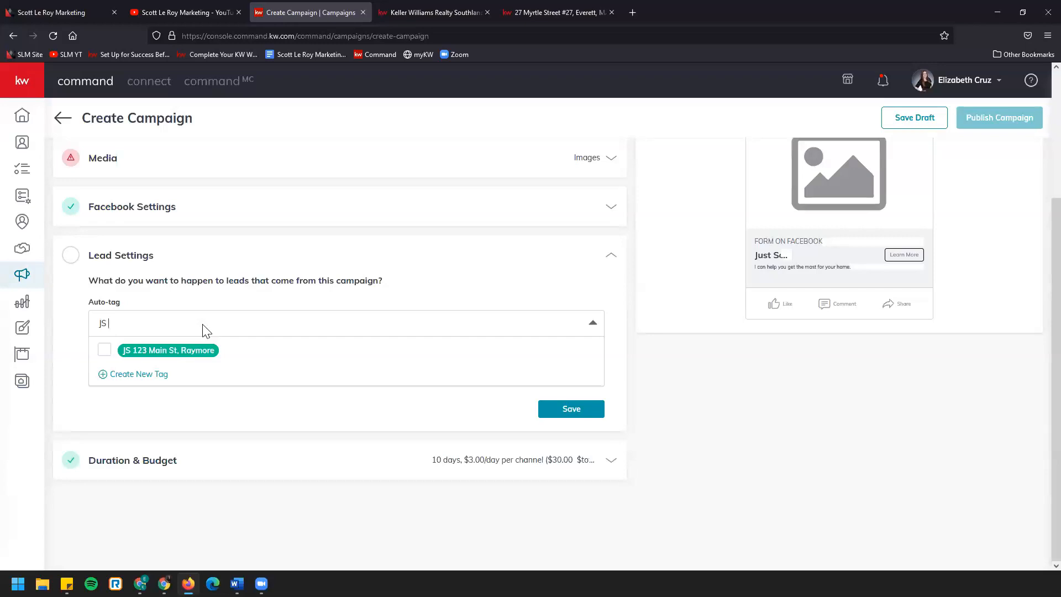
pyautogui.write(' 123 Mai')
pyautogui.write('n St')
pyautogui.click(143, 380)
pyautogui.click(298, 387)
pyautogui.click(578, 323)
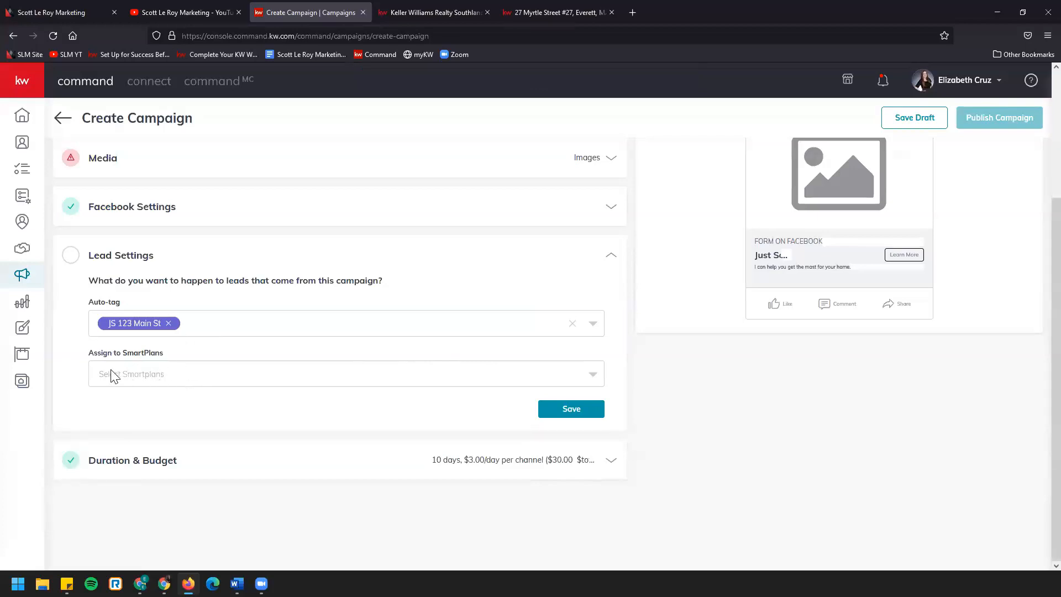
# Assign the "My Monthly Neighborhood Nurture" SmartPlan to the campaign's leads and save the lead settings
pyautogui.click(201, 381)
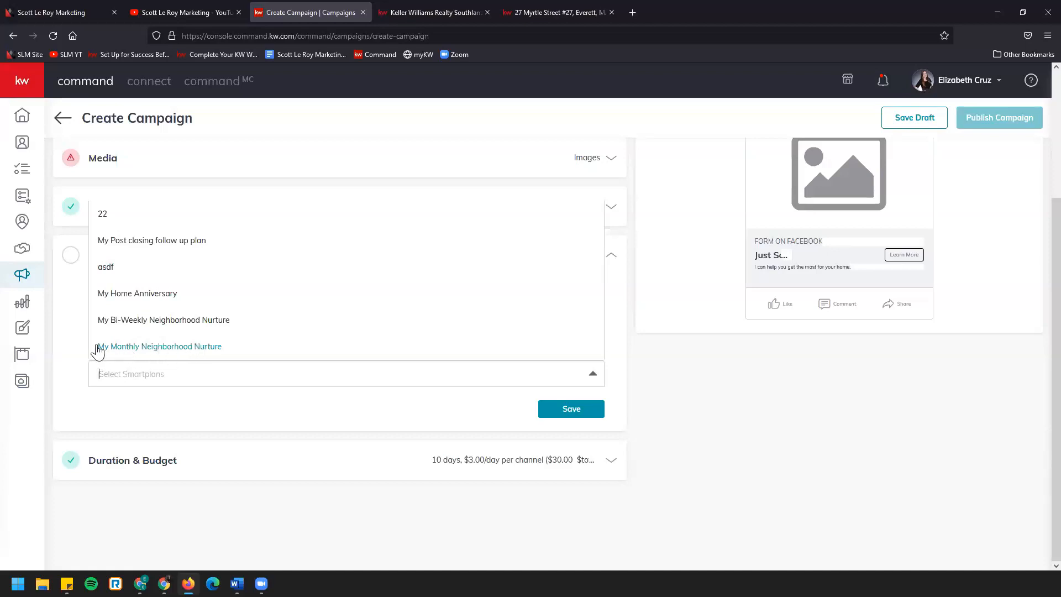
pyautogui.click(194, 349)
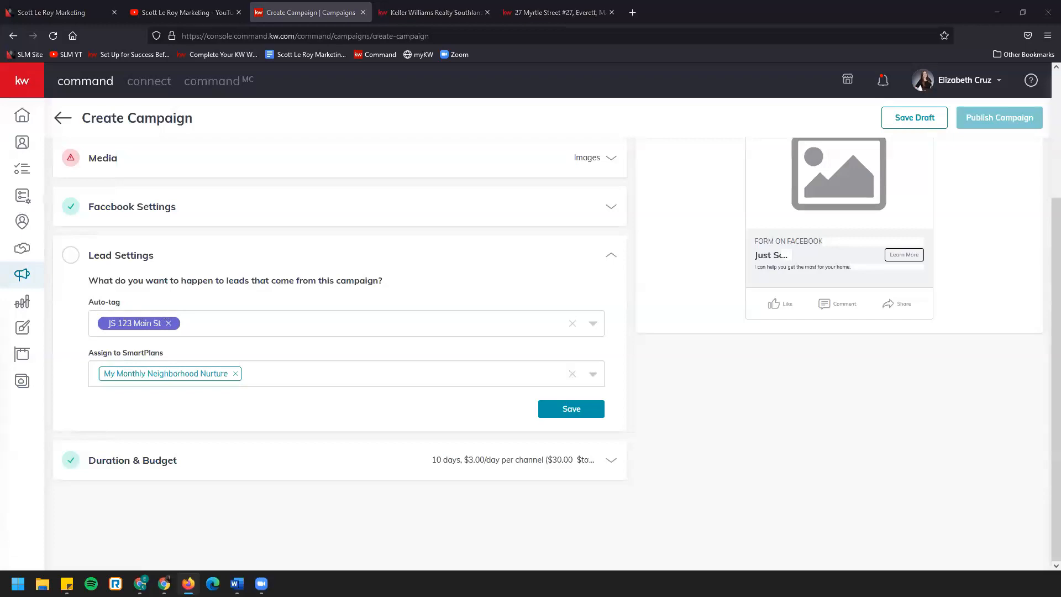
pyautogui.click(573, 412)
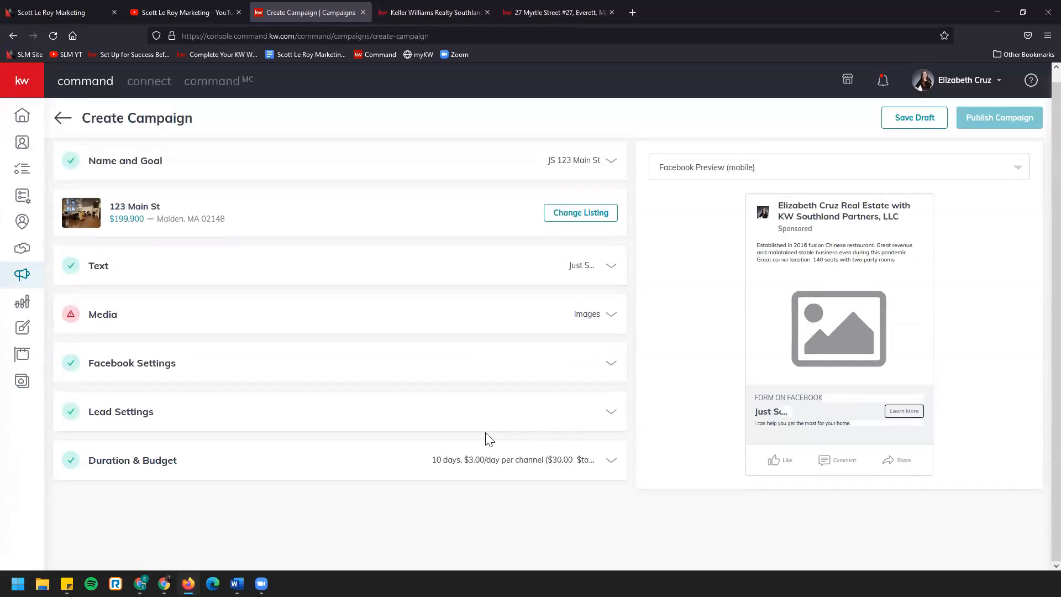
# Set the campaign to run from Dec 23, 2021 to Jan 26, 2022 in the duration and budget settings
pyautogui.click(287, 464)
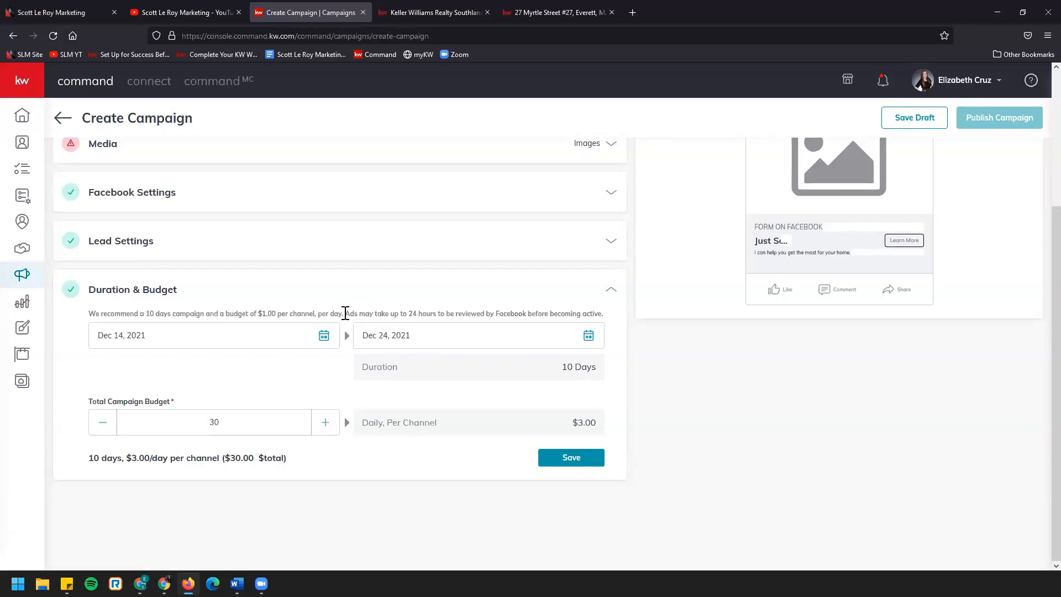
pyautogui.moveTo(345, 313); pyautogui.dragTo(609, 323)
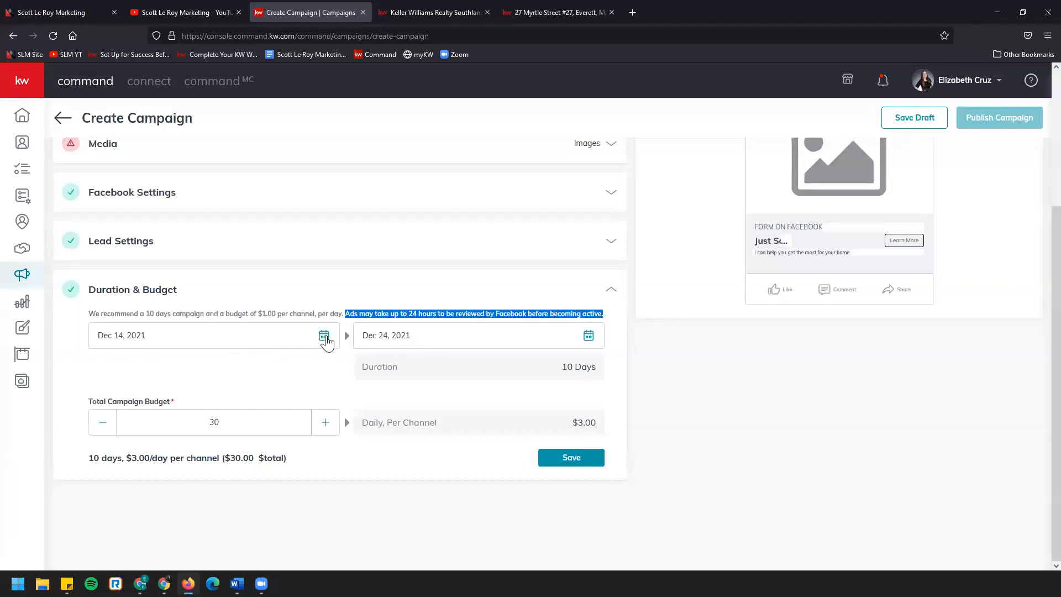
pyautogui.click(325, 338)
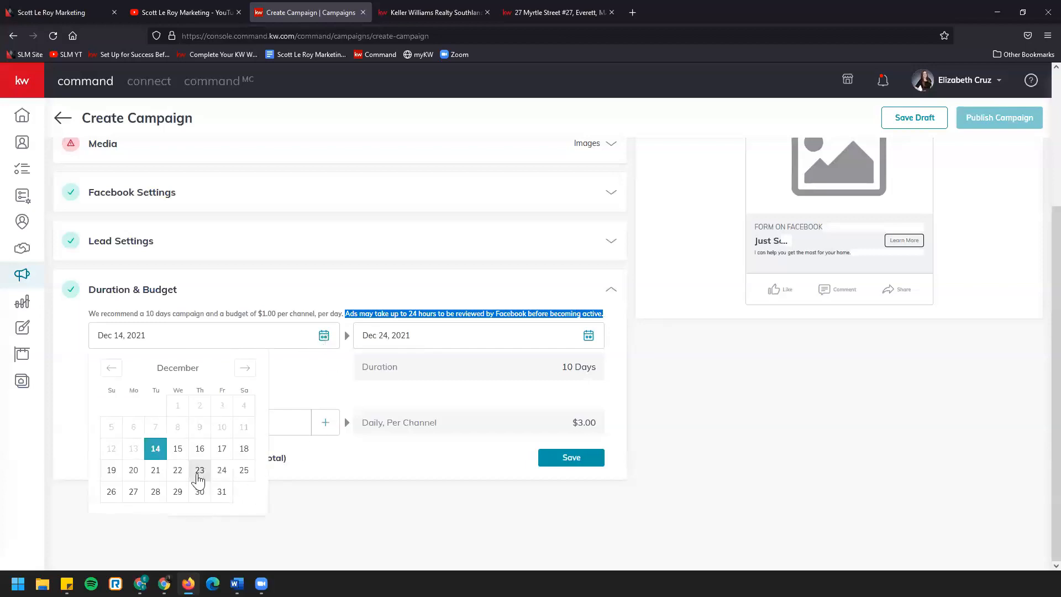
pyautogui.click(200, 474)
pyautogui.click(587, 334)
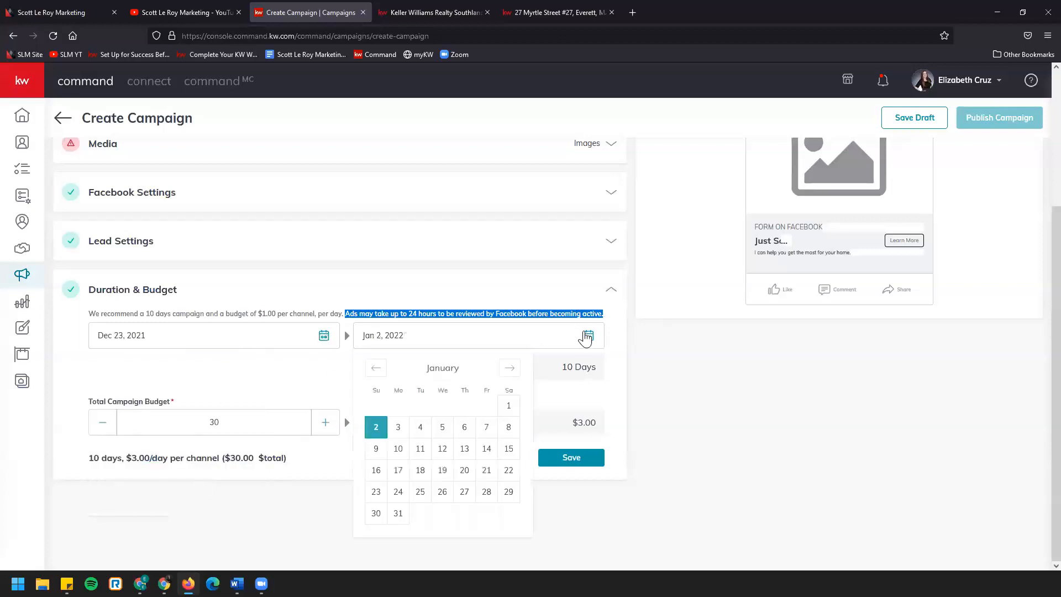
pyautogui.click(442, 491)
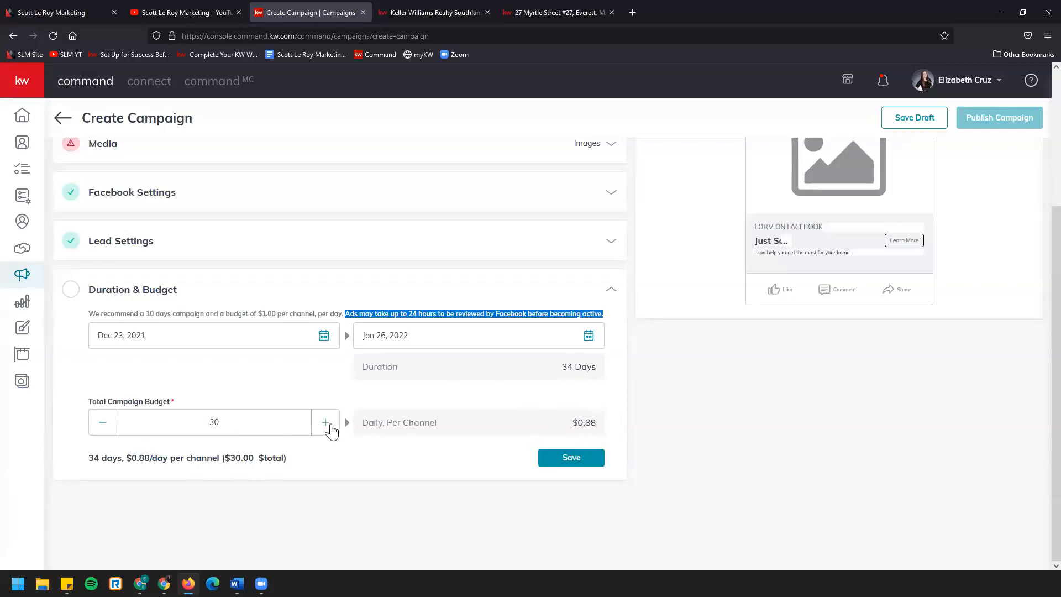
# Set the total campaign budget to $68 and save the duration and budget settings
pyautogui.click(325, 423)
pyautogui.click(330, 425)
pyautogui.moveTo(256, 427); pyautogui.dragTo(186, 433)
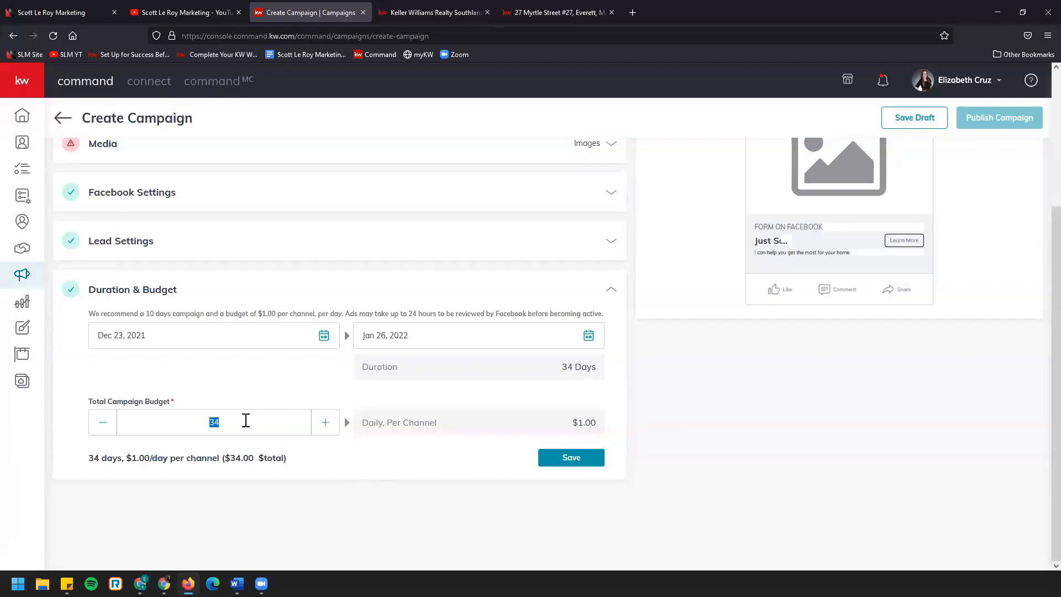
pyautogui.write('68')
pyautogui.click(600, 466)
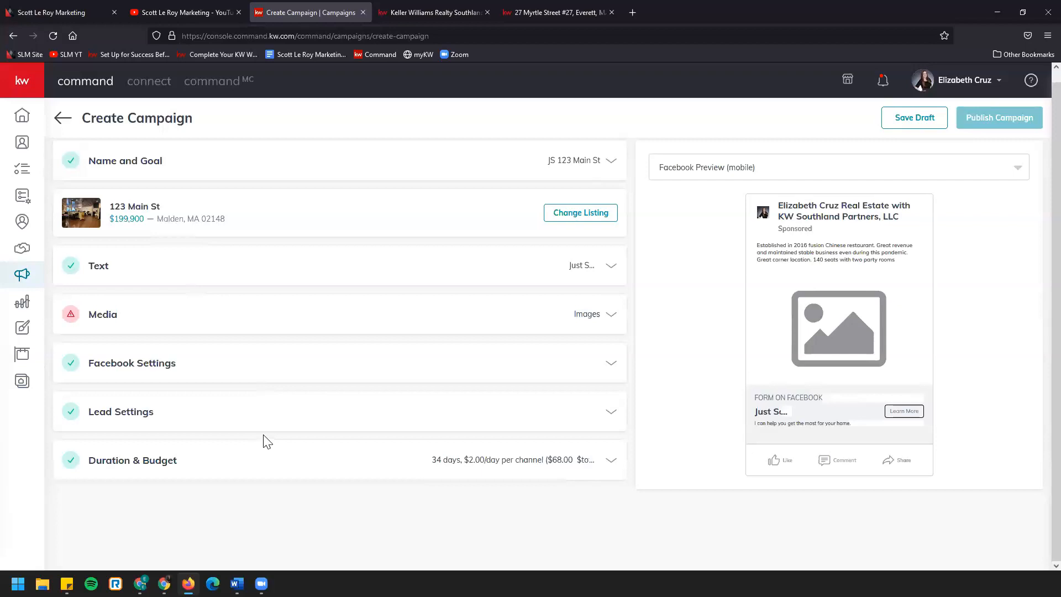
# Open the listing replacement search and look up the property by its street address
pyautogui.click(603, 216)
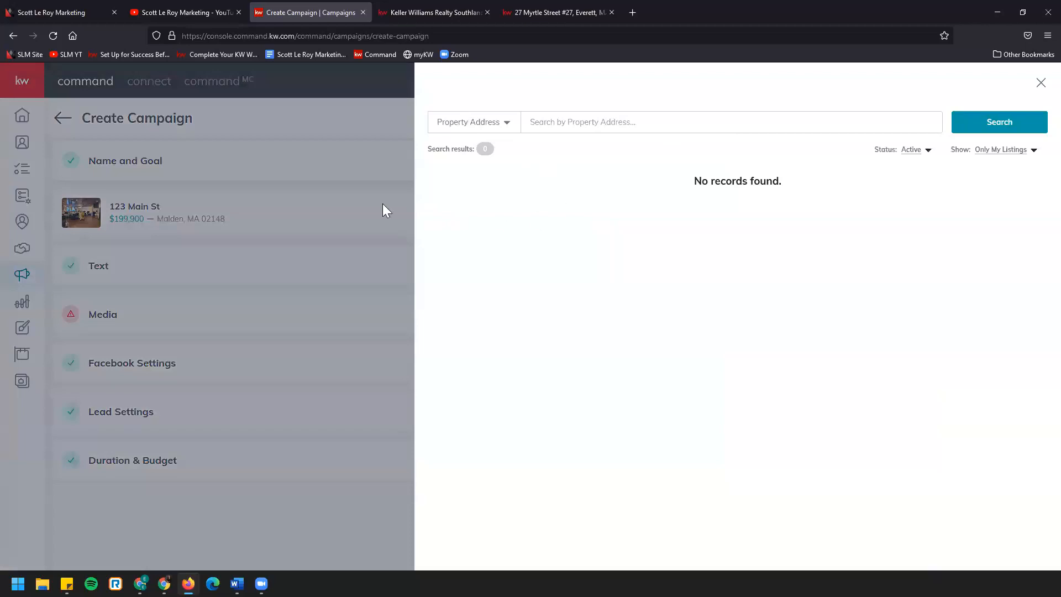
pyautogui.click(589, 126)
pyautogui.write('123')
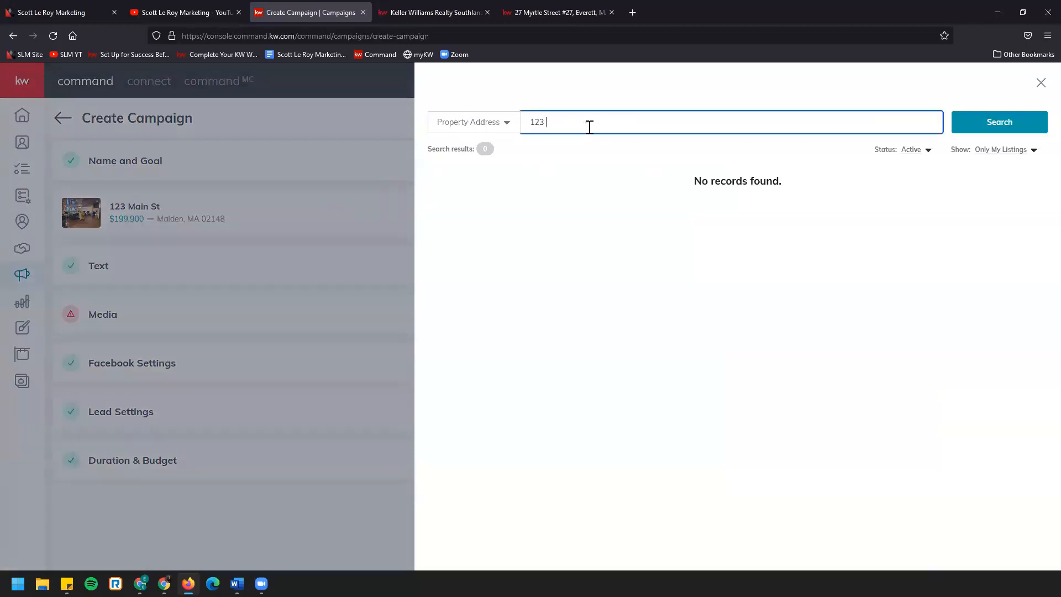
pyautogui.write(' main st')
pyautogui.click(1004, 130)
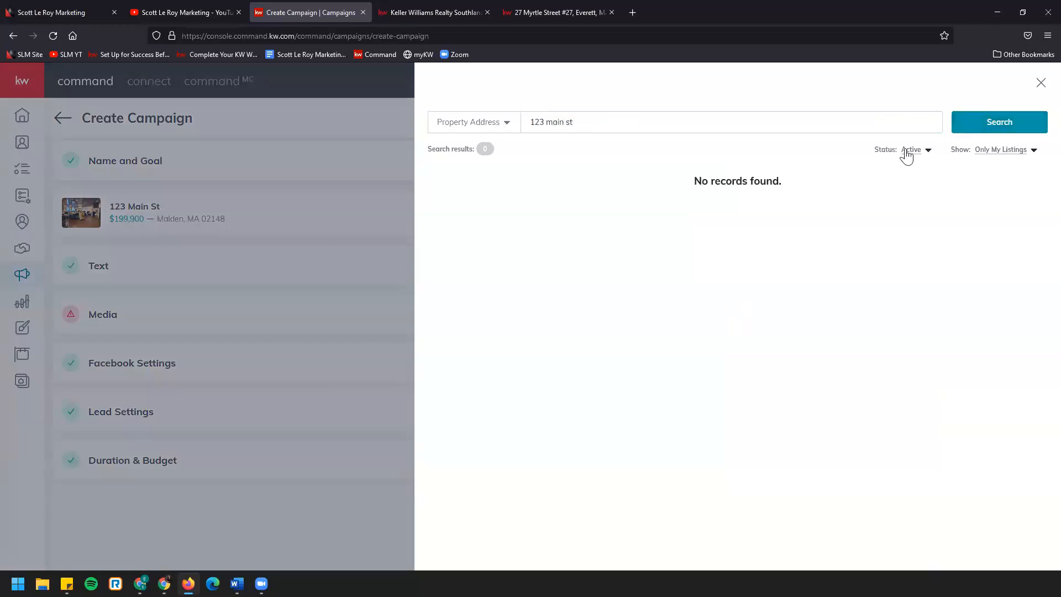
# Widen the listing search to all statuses and all listings, browse the matches, and close it without choosing one
pyautogui.click(907, 156)
pyautogui.click(915, 165)
pyautogui.click(1020, 152)
pyautogui.click(1001, 167)
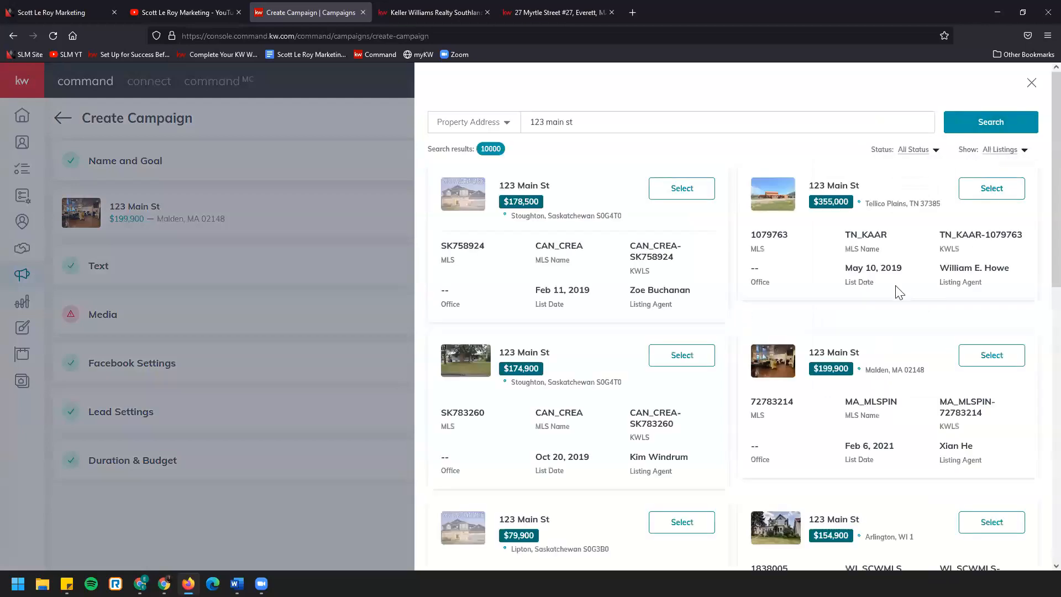
pyautogui.scroll(-1, 960, 302)
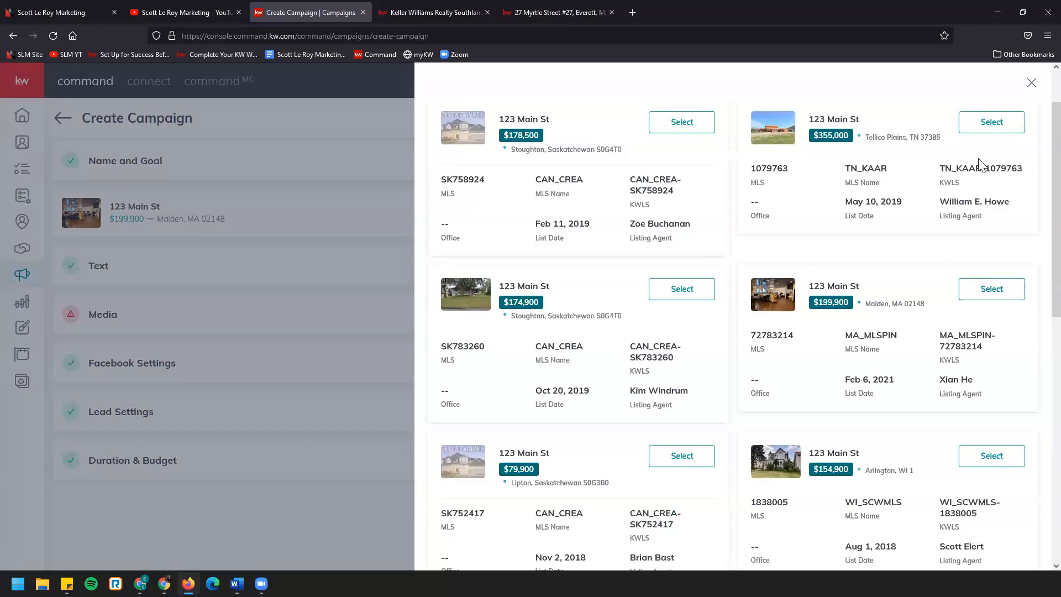
pyautogui.click(1030, 84)
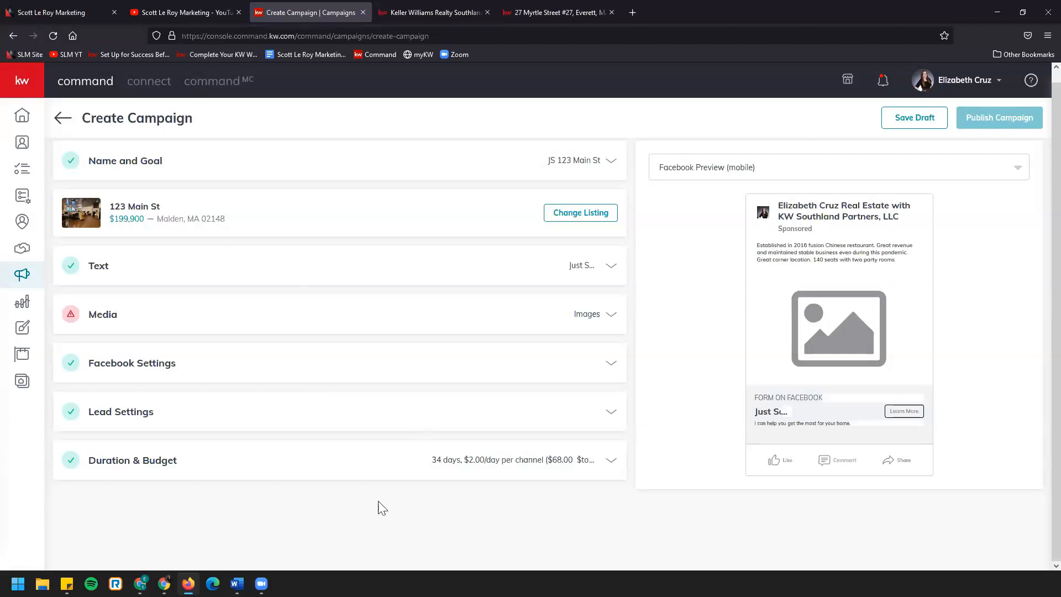
# Review the campaign's duration and budget and its other sections, and save the campaign as a draft
pyautogui.click(402, 458)
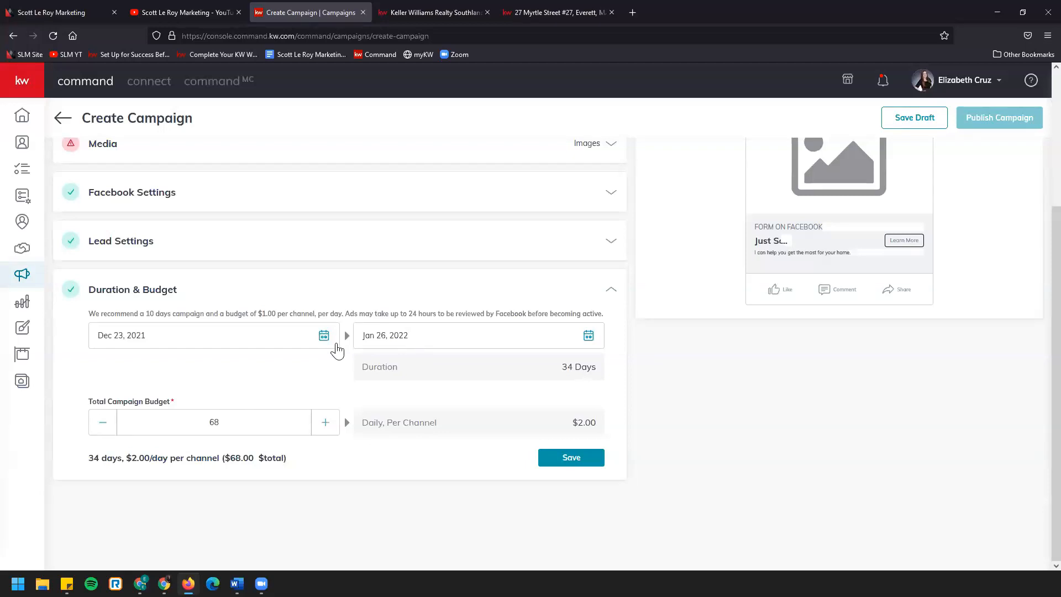
pyautogui.scroll(3, 337, 350)
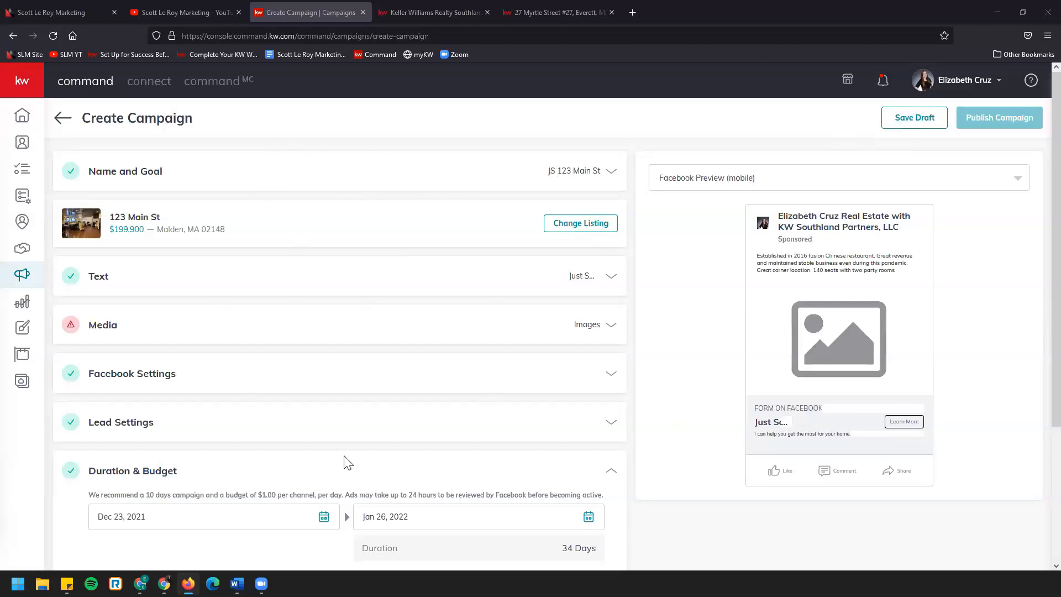
pyautogui.scroll(-3, 344, 462)
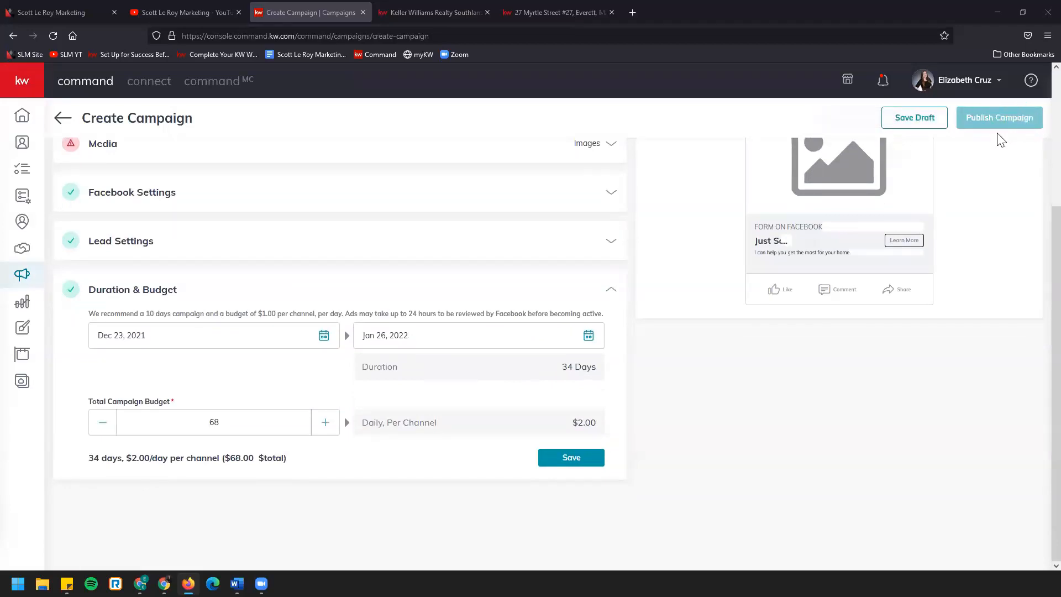
pyautogui.click(930, 119)
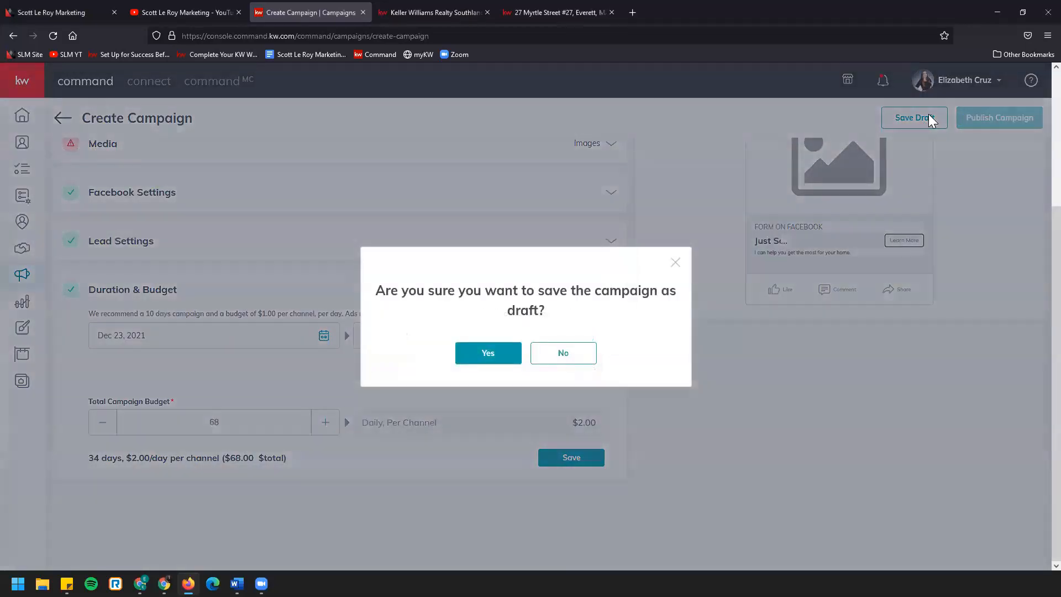
pyautogui.click(508, 353)
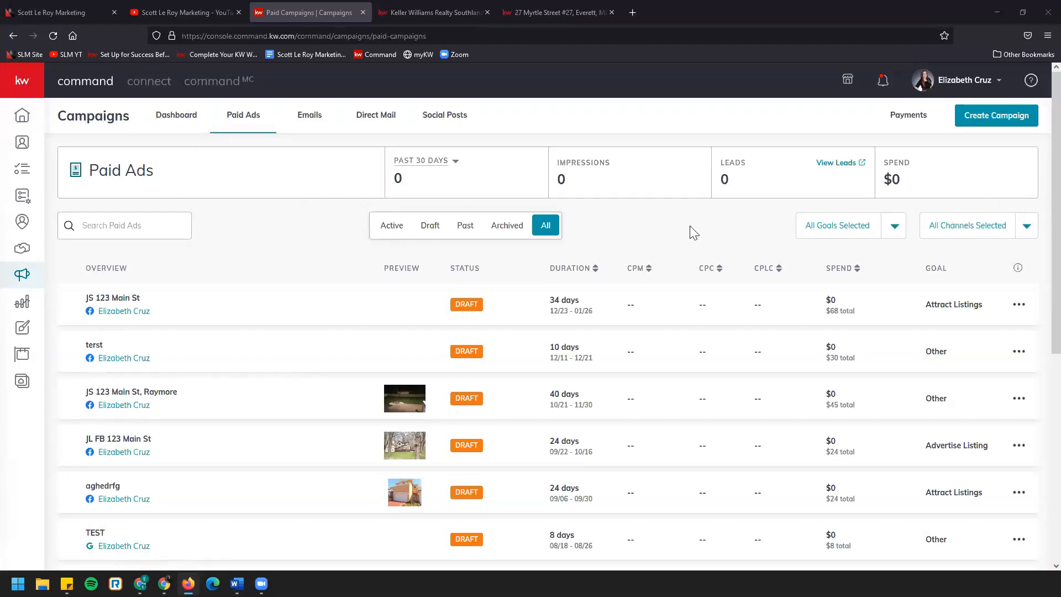
# Examine the reporting period options for paid ads and browse the full list of campaigns
pyautogui.click(440, 166)
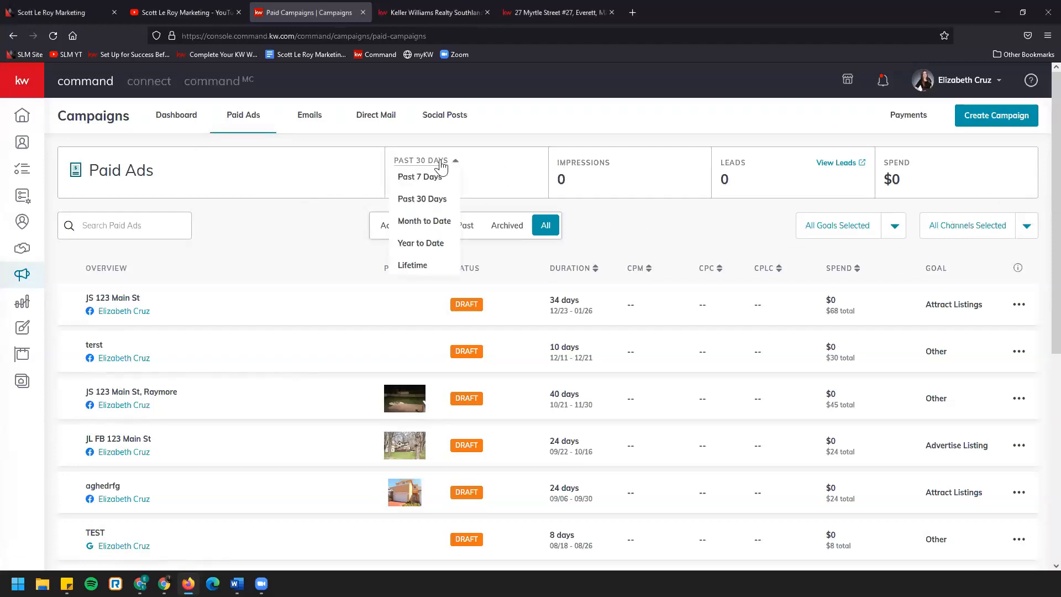
pyautogui.click(440, 166)
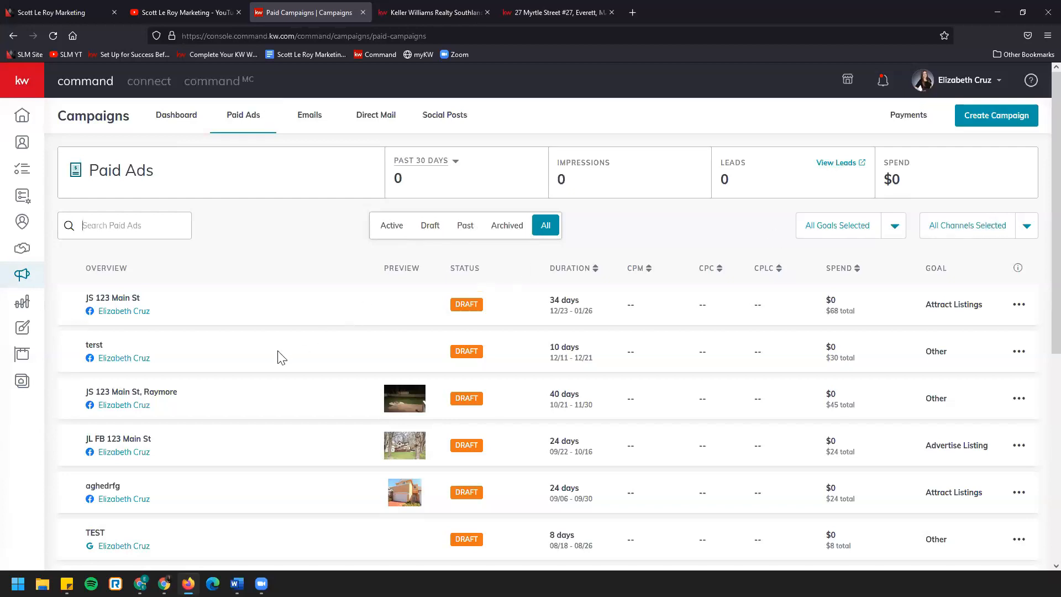
pyautogui.scroll(-5, 275, 356)
pyautogui.scroll(-1, 272, 357)
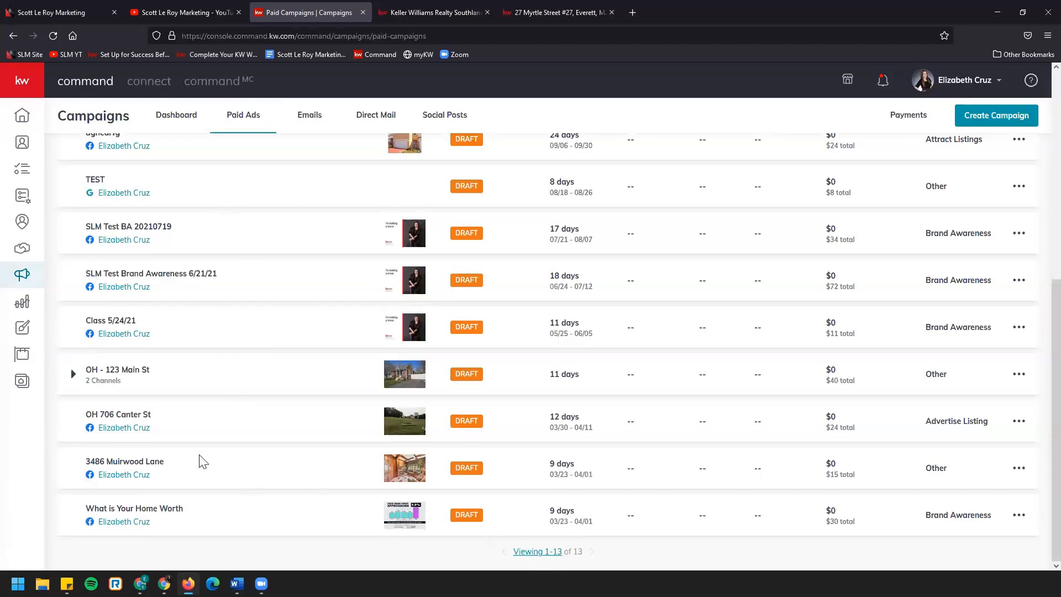
pyautogui.scroll(5, 219, 466)
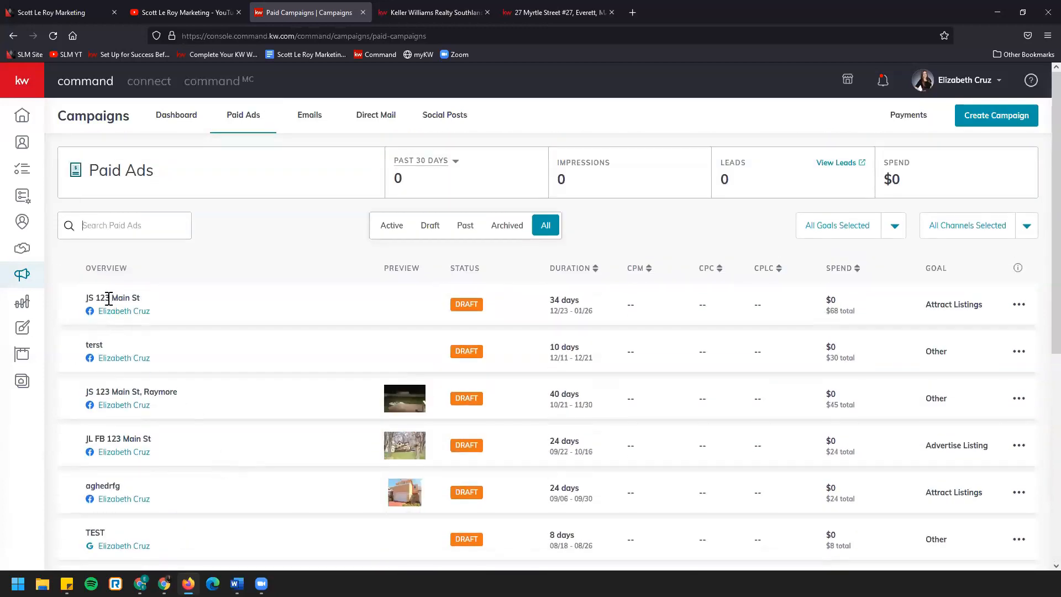
# Examine the "JS 123 Main St" draft in the campaign list and the actions available for it
pyautogui.moveTo(80, 302); pyautogui.dragTo(229, 303)
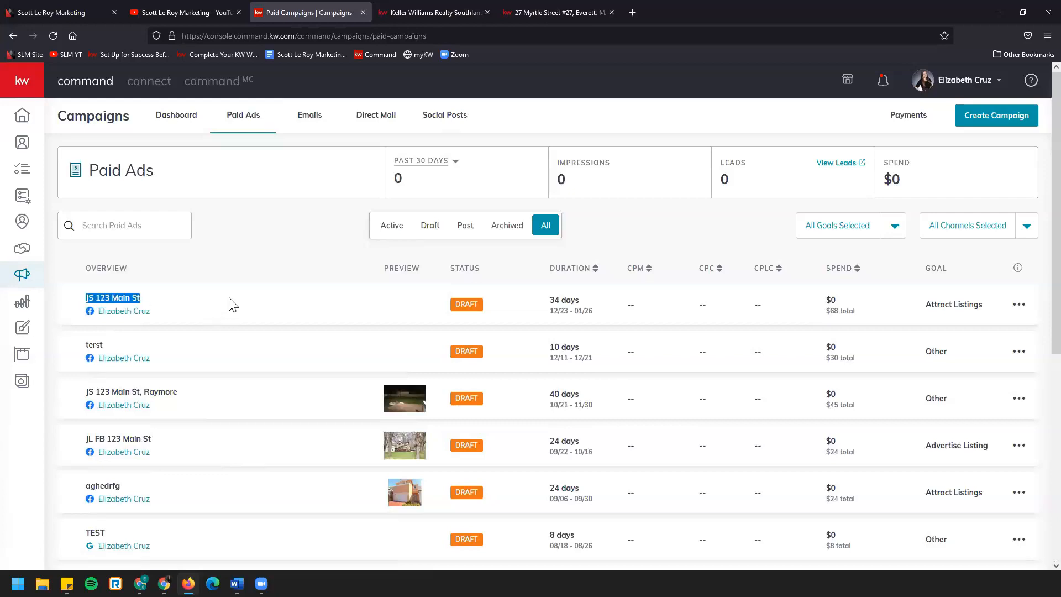
pyautogui.click(175, 323)
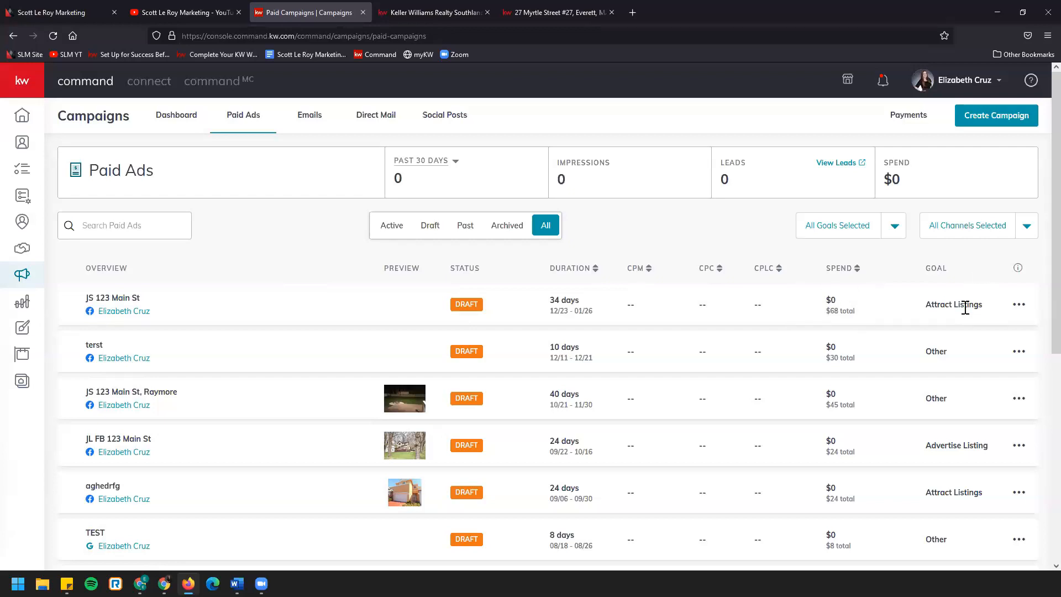
pyautogui.click(1021, 306)
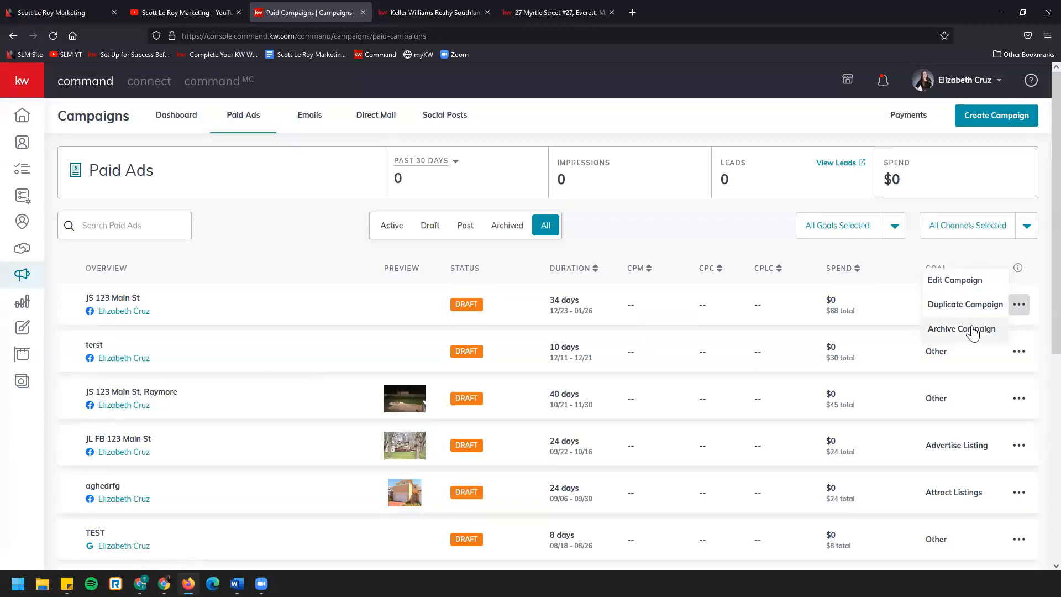
pyautogui.click(1020, 305)
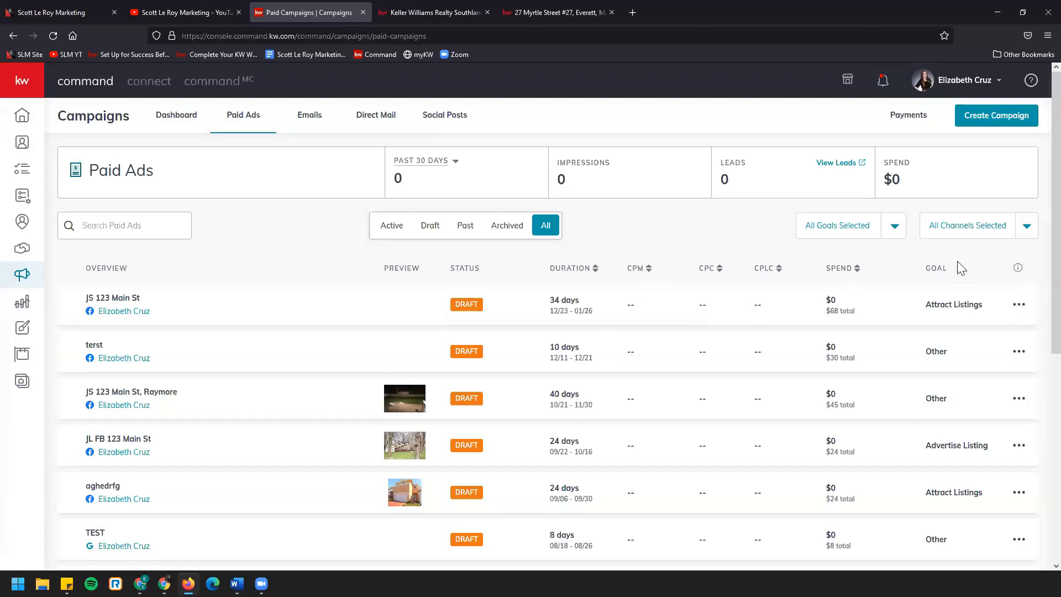
# Open the Campaigns FAQ from the paid ads list and look over its metric definitions
pyautogui.click(1018, 268)
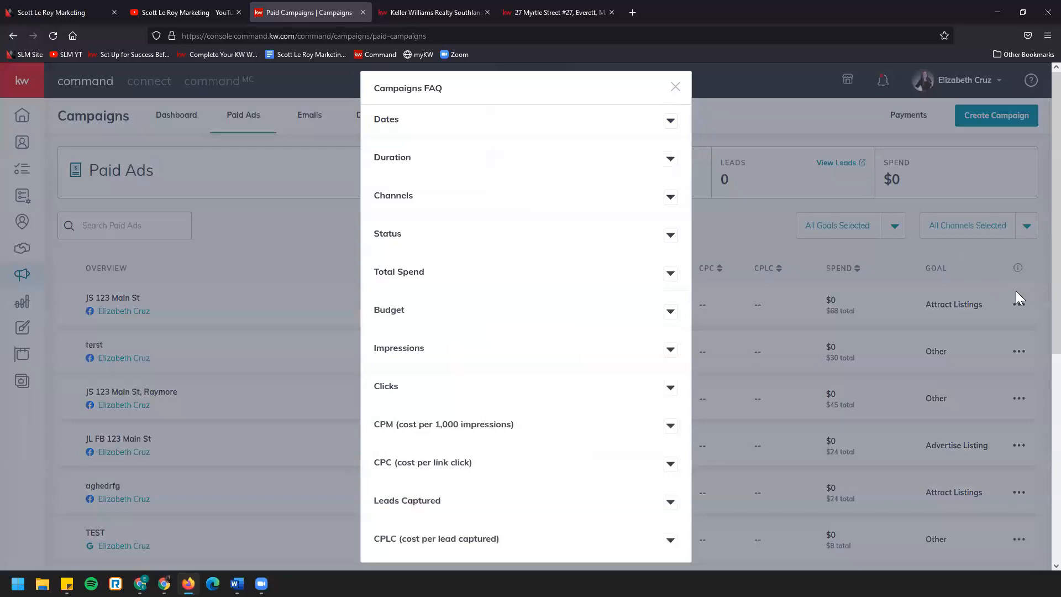
pyautogui.scroll(-5, 638, 368)
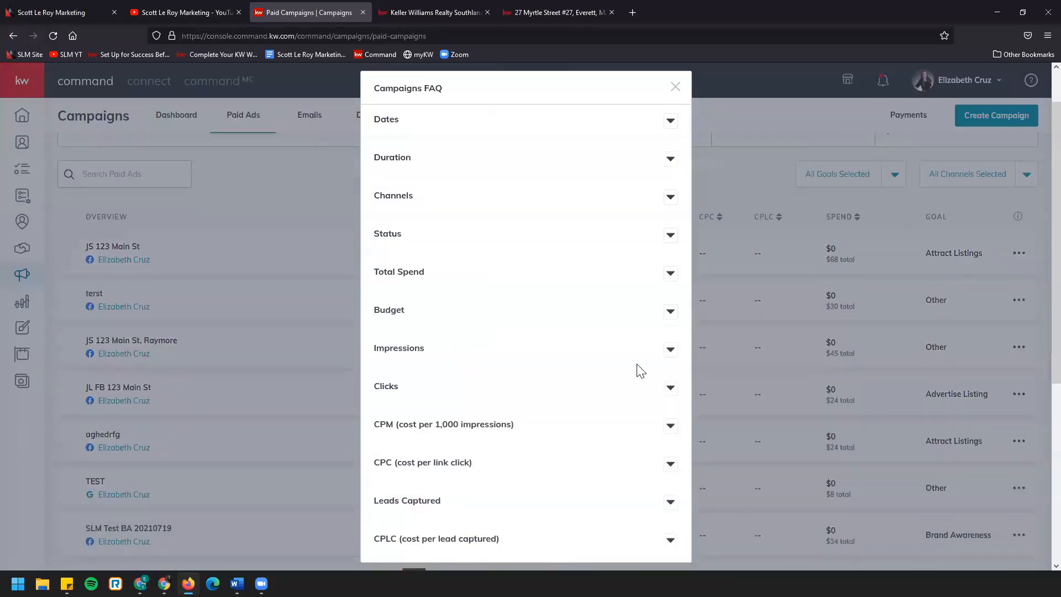
pyautogui.scroll(5, 638, 368)
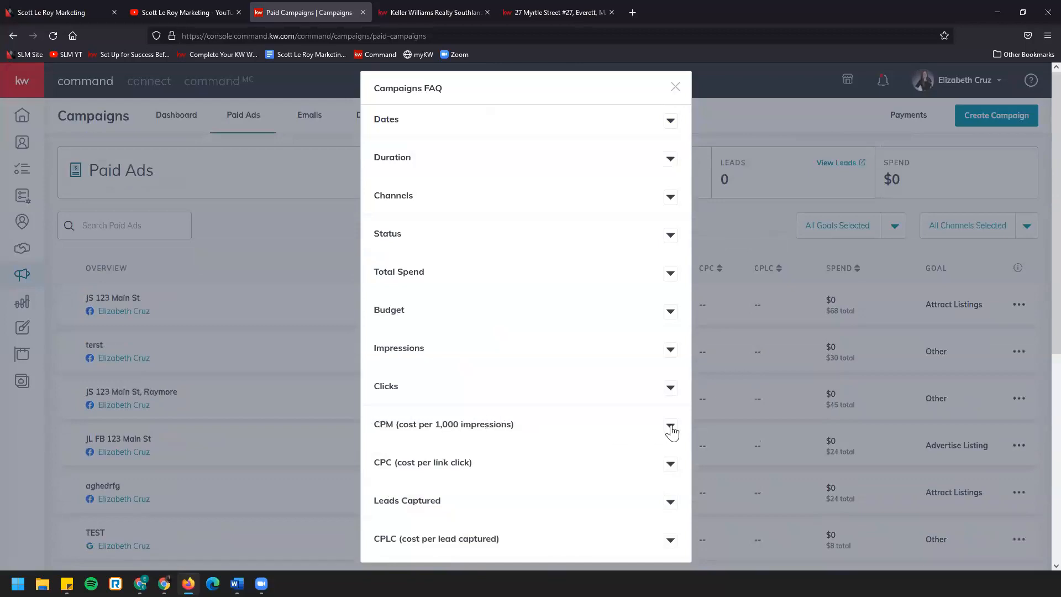
# Read the usage and calculation details for CPM (cost per 1,000 impressions) in the Campaigns FAQ, and close the FAQ
pyautogui.click(625, 419)
pyautogui.scroll(-3, 563, 451)
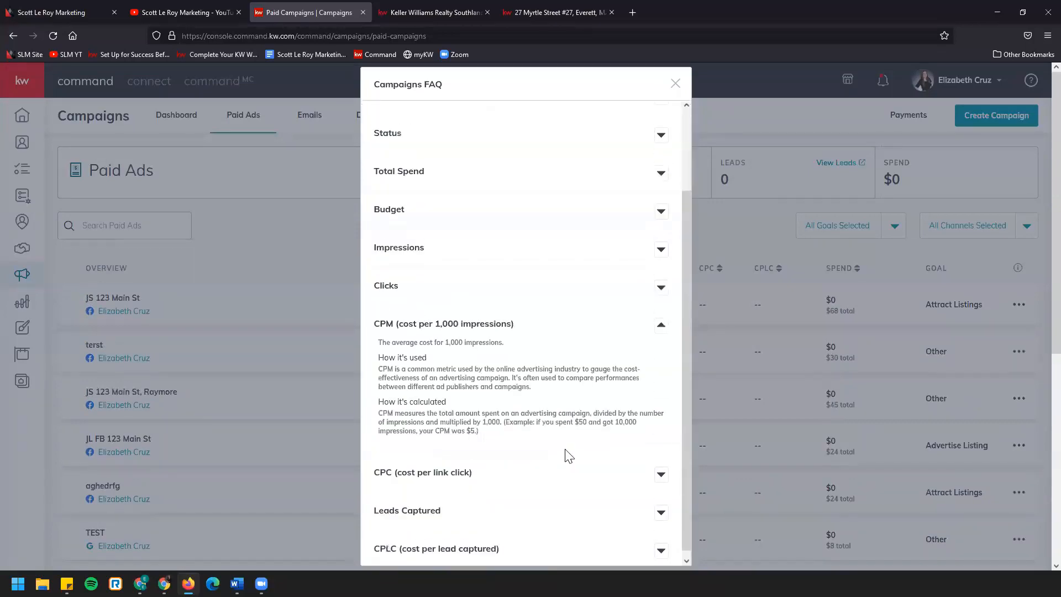
pyautogui.scroll(-3, 525, 497)
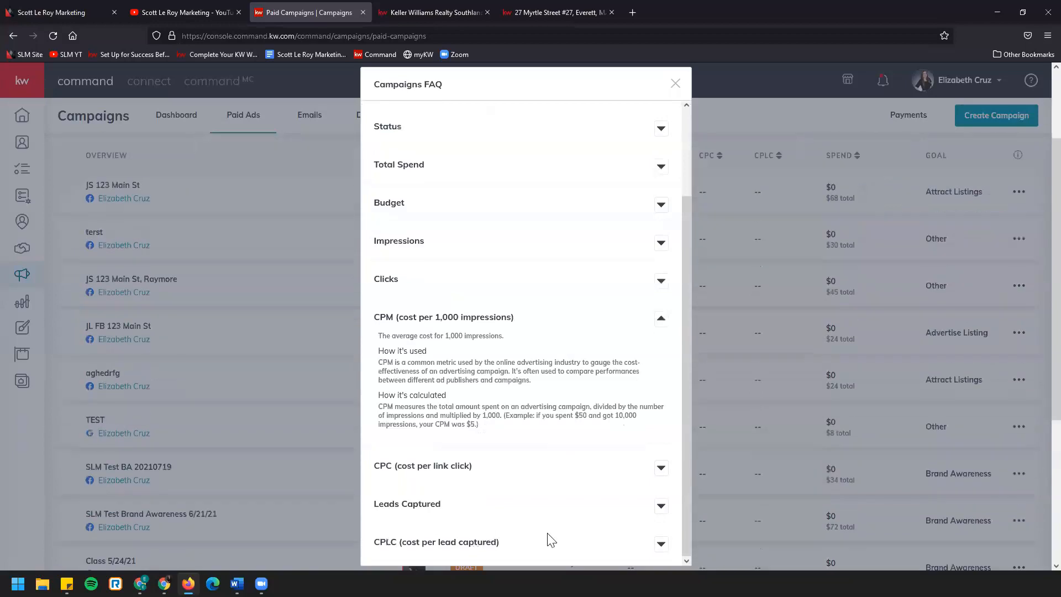
pyautogui.scroll(3, 561, 474)
pyautogui.click(676, 85)
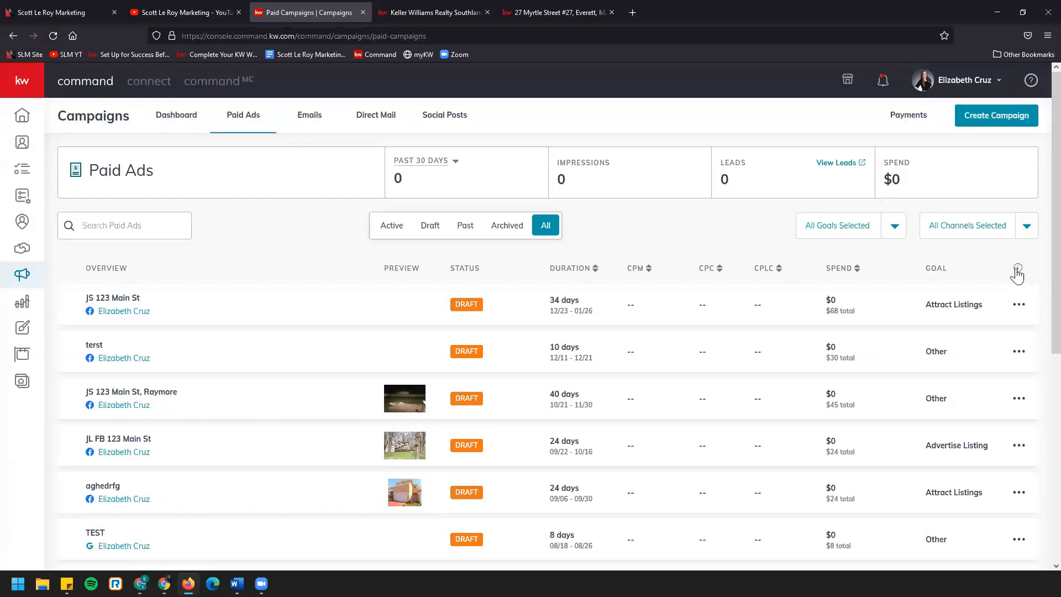
# Review the actions for the "JS 123 Main St" draft and the available campaign types, including the goals and channels for a new Social Ad
pyautogui.click(1019, 307)
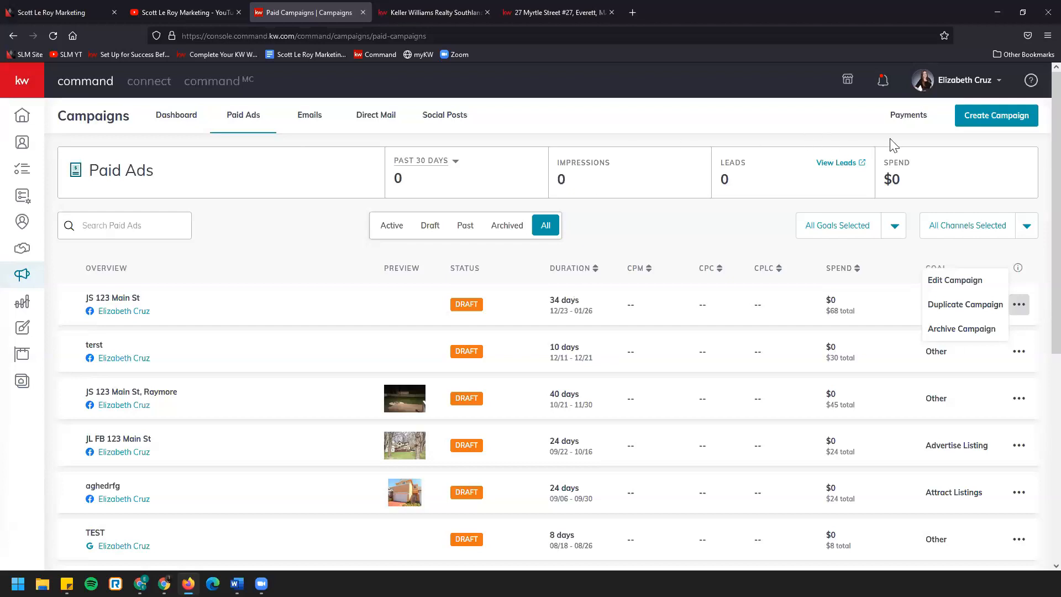
pyautogui.click(970, 116)
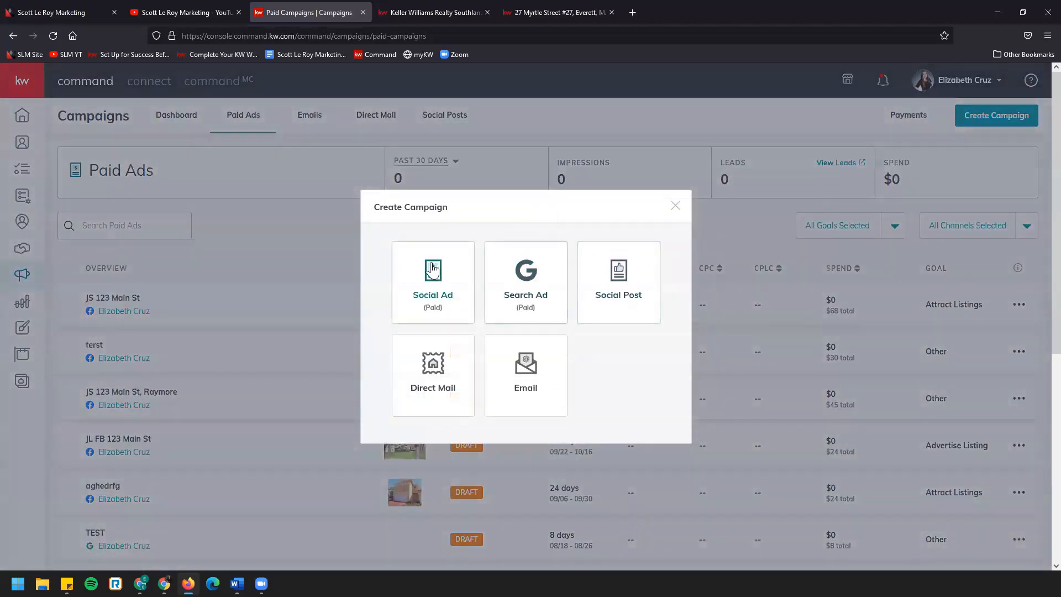
pyautogui.click(434, 279)
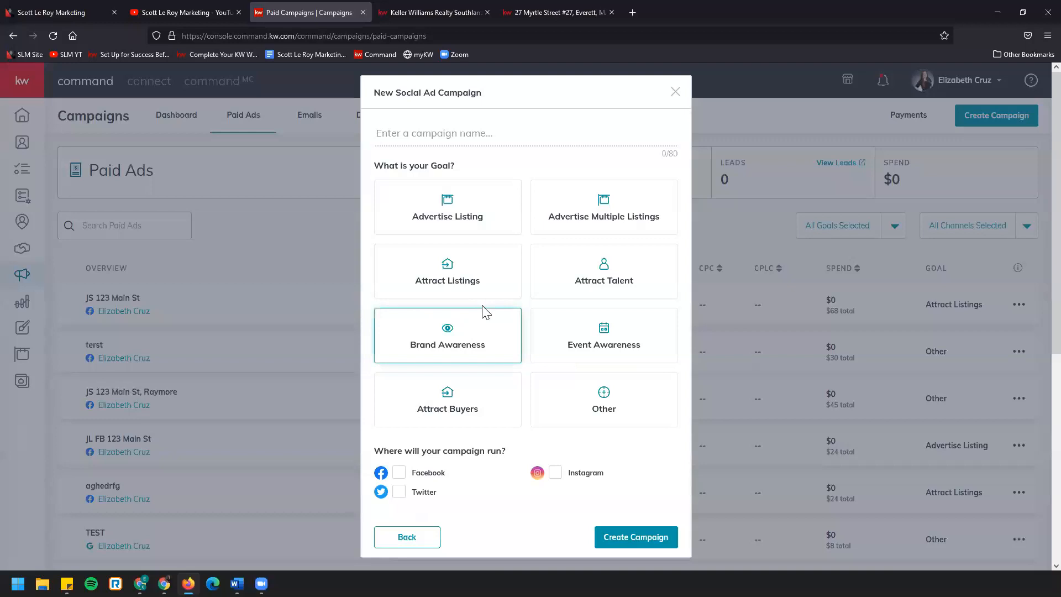
pyautogui.click(676, 91)
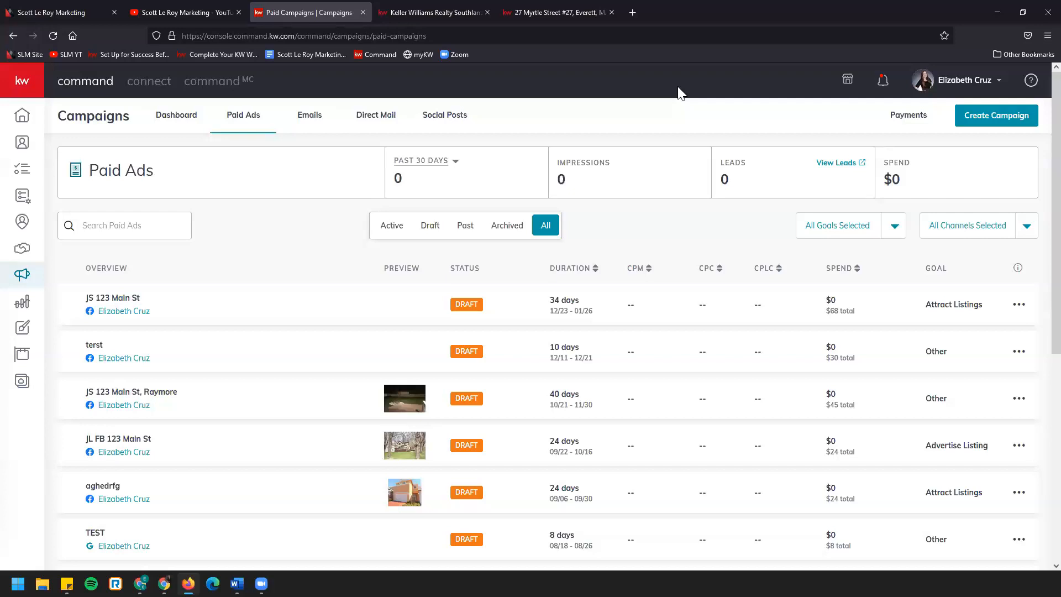
pyautogui.click(982, 114)
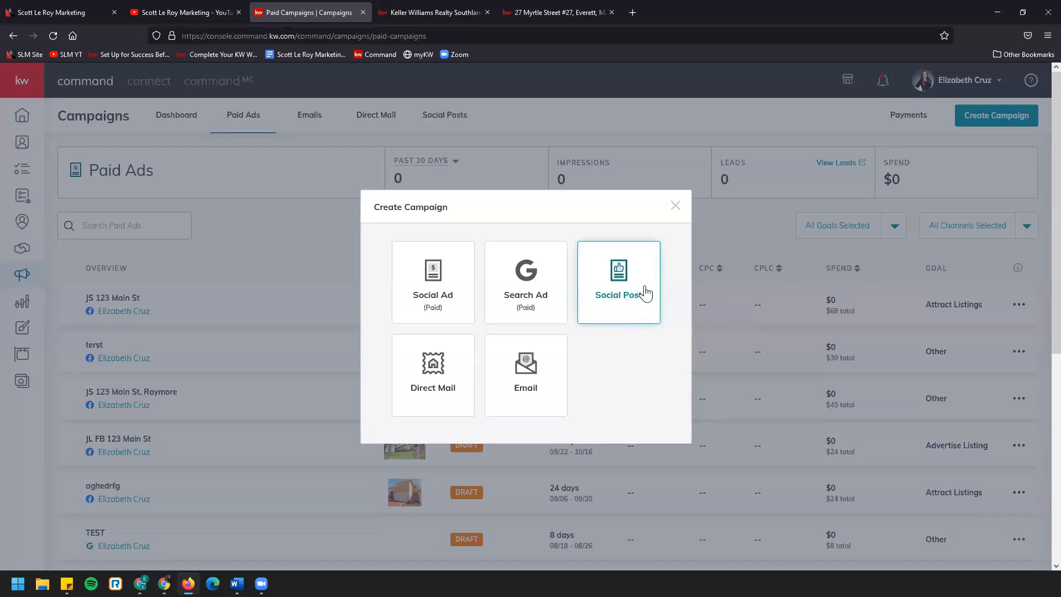
pyautogui.click(676, 206)
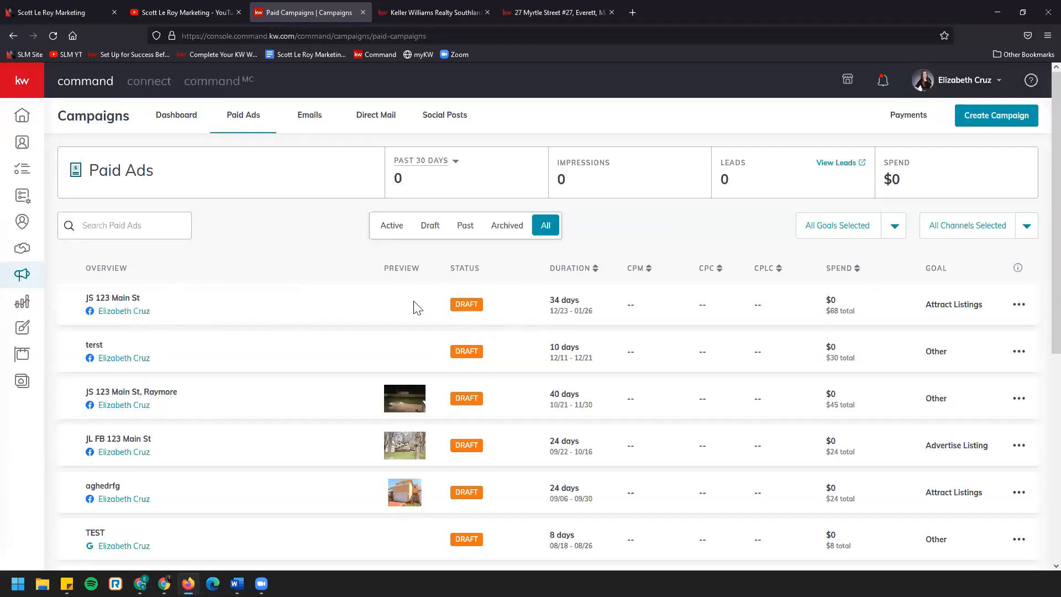
# Switch to the Scott Le Roy Marketing YouTube channel and select its web address
pyautogui.click(166, 7)
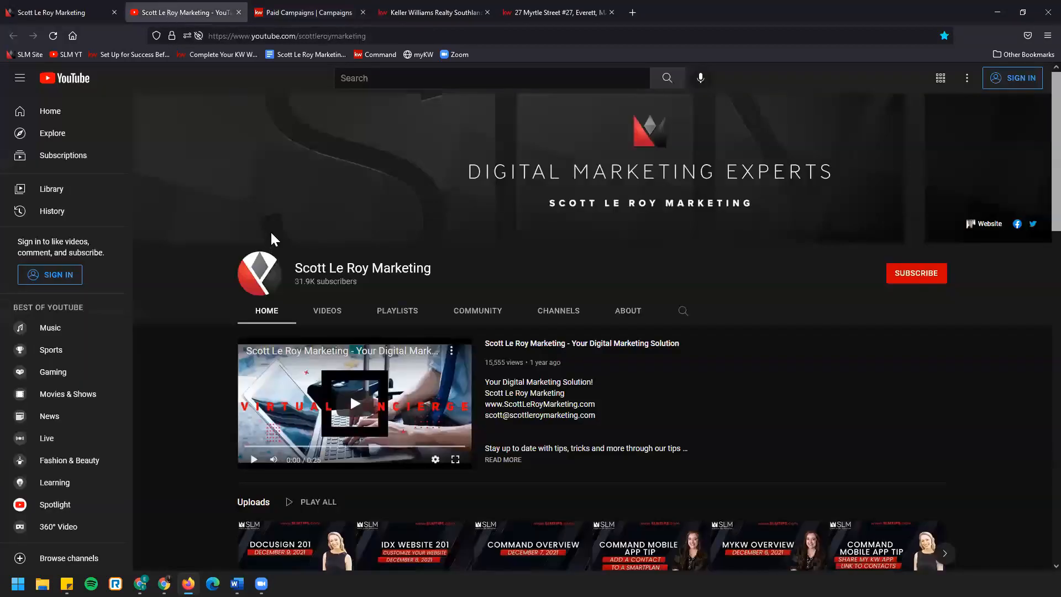
pyautogui.click(299, 35)
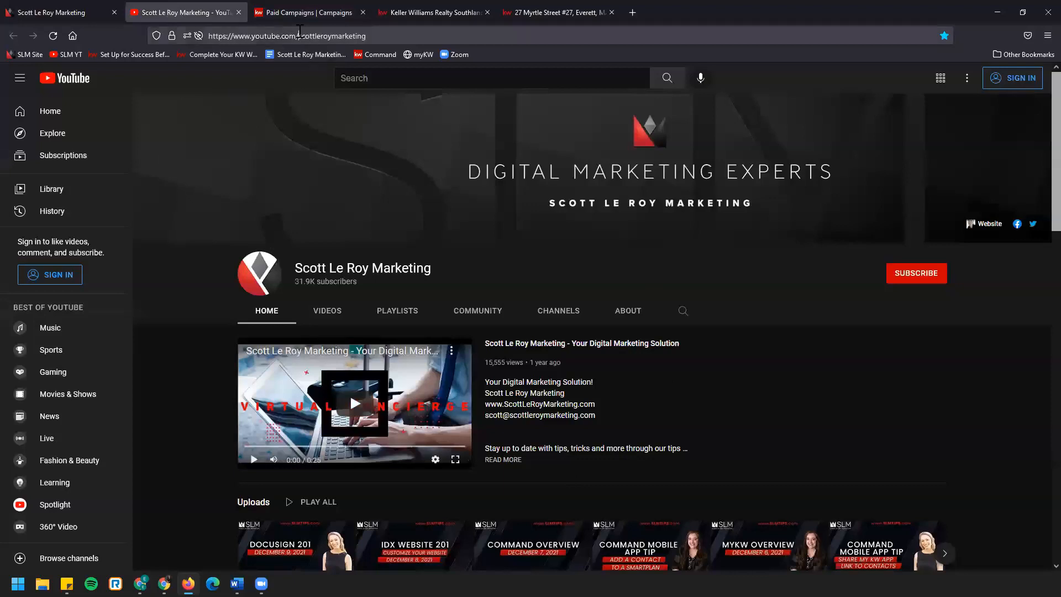
pyautogui.hotkey('alt', 'Tab')
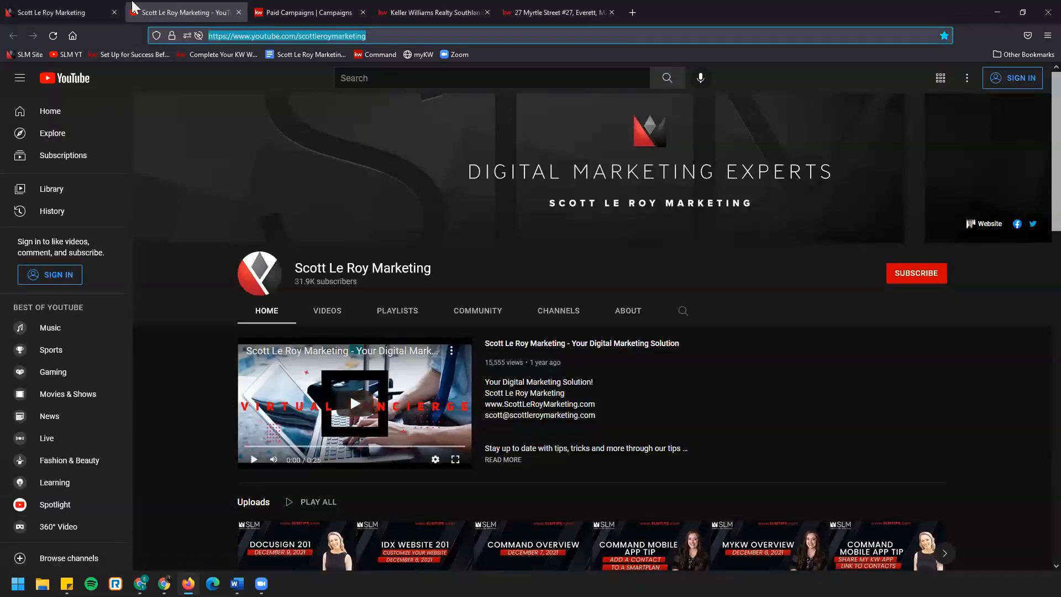
# Close the YouTube channel page, select the web address of the Scott Le Roy Marketing website, and browse its home page
pyautogui.click(238, 13)
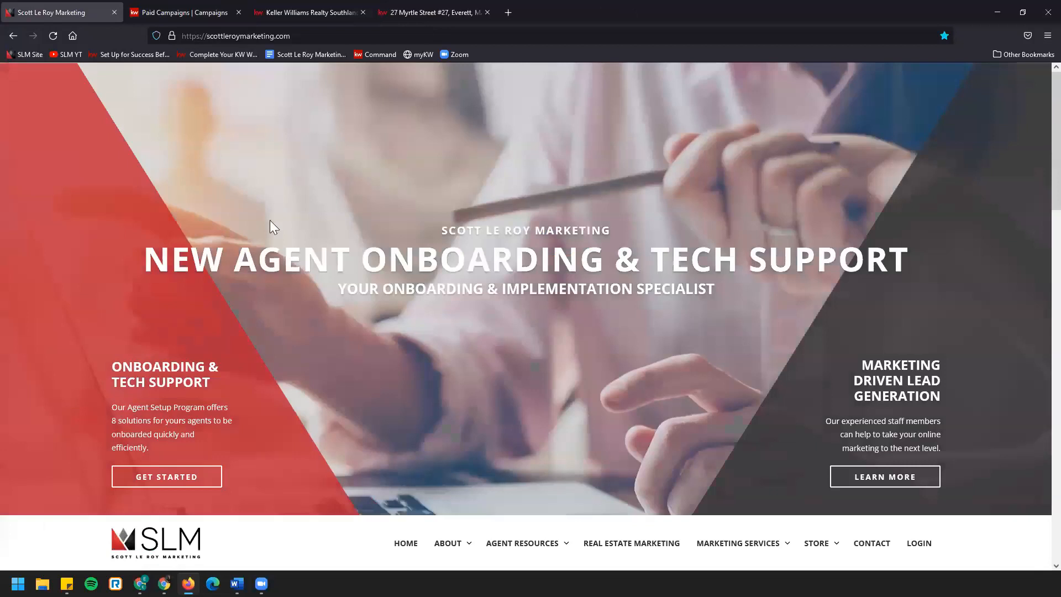
pyautogui.click(267, 36)
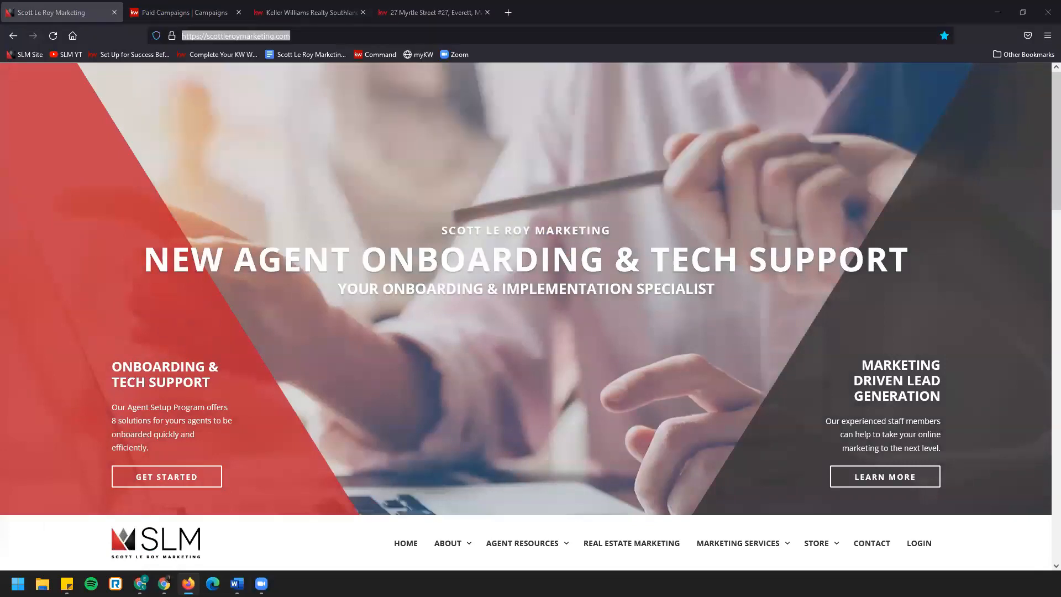
pyautogui.scroll(-20, 279, 440)
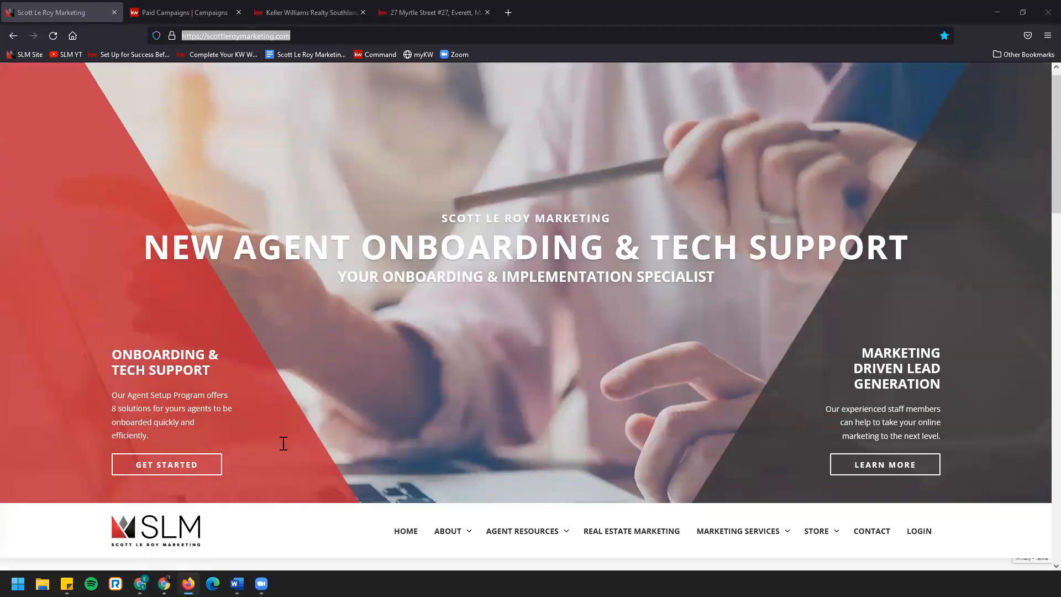